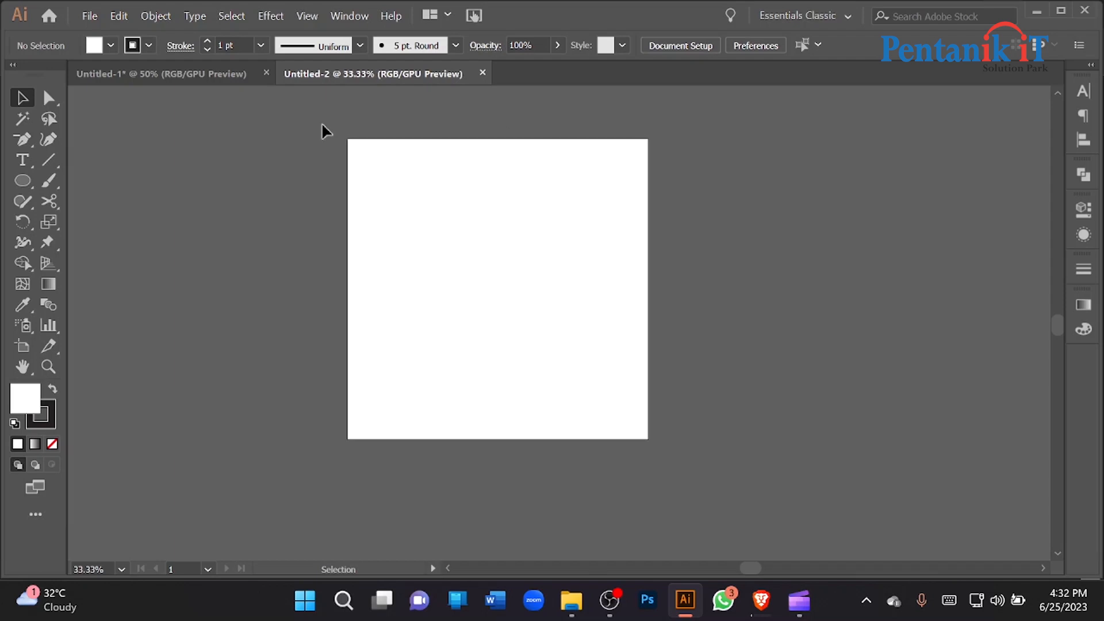
Set the stroke to none and make the fill colour active
click(57, 420)
click(52, 444)
click(16, 400)
Switch to the Brave browser, open Google and search for "signature loog"
click(761, 600)
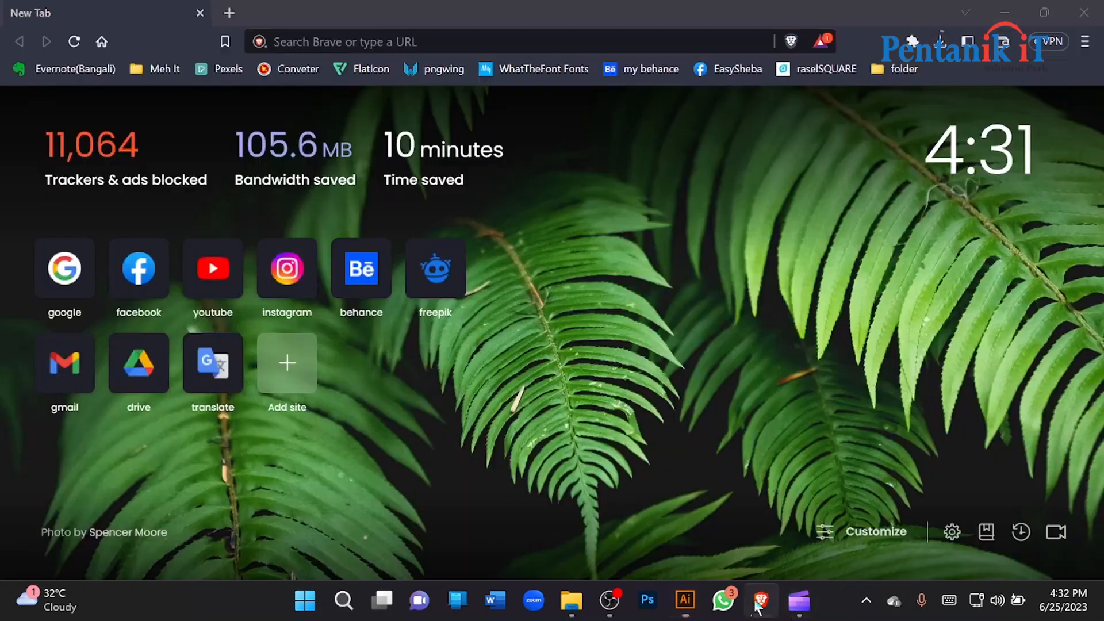
click(74, 280)
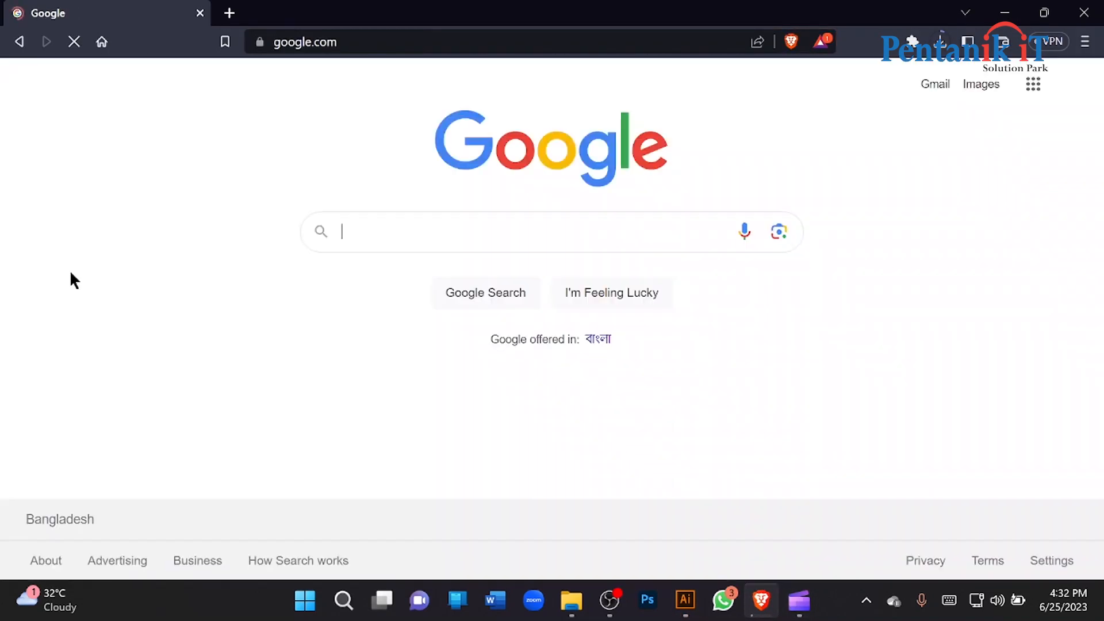
text(signat)
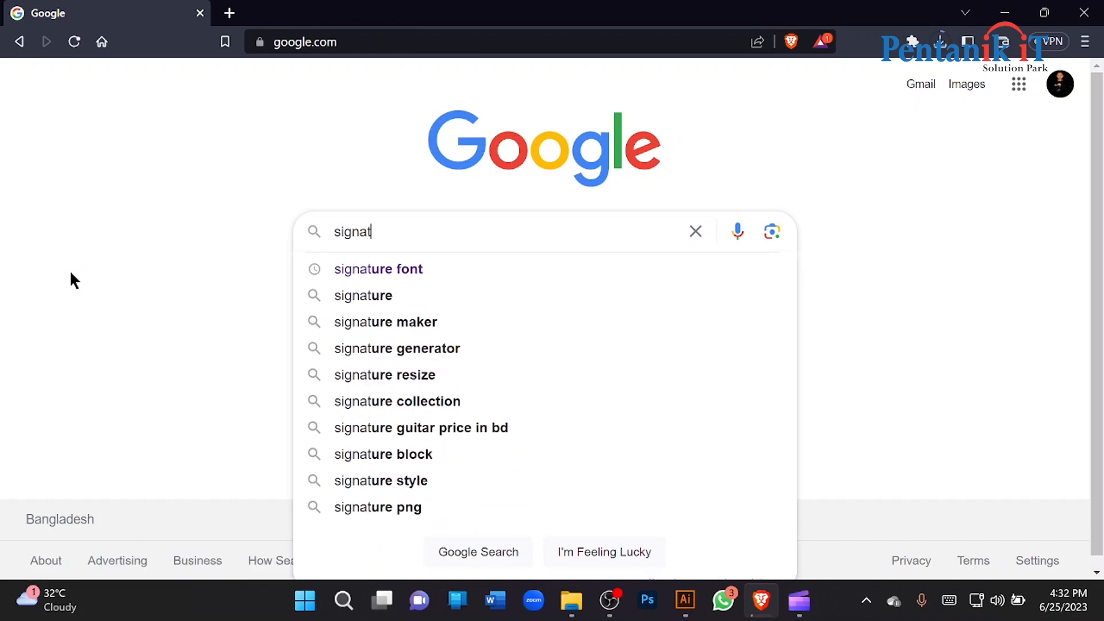
key(Down)
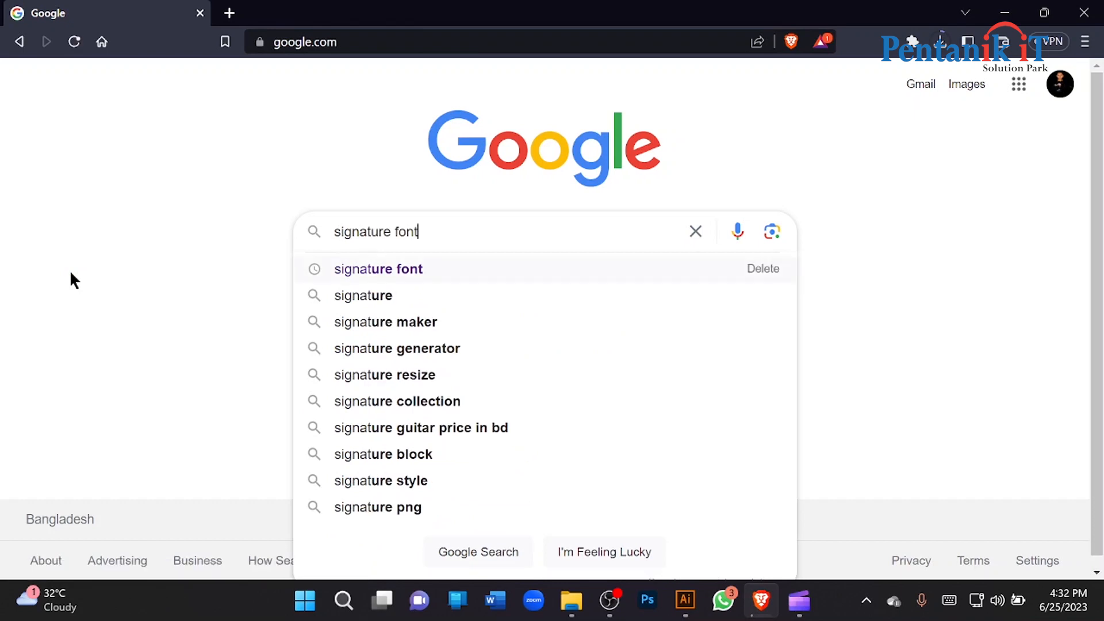
key(BackSpace)
key(BackSpace)
key(BackSpace)
key(BackSpace)
text(loog)
key(Return)
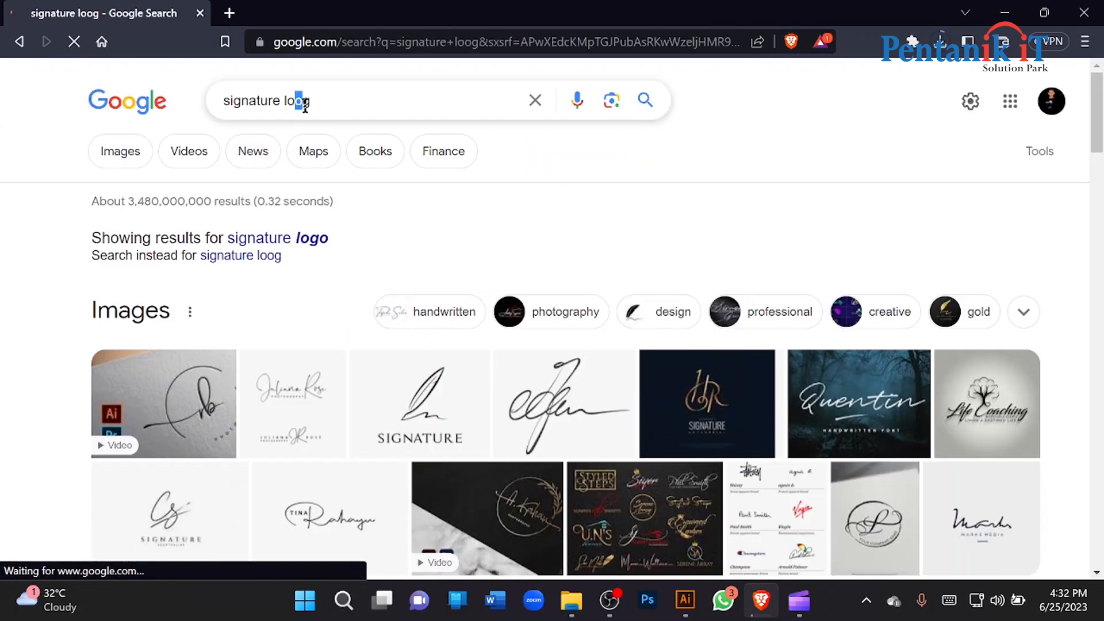
Correct the Google search to "signature logo" and show the image results
drag(294, 101, 304, 101)
key(BackSpace)
key(Return)
click(131, 154)
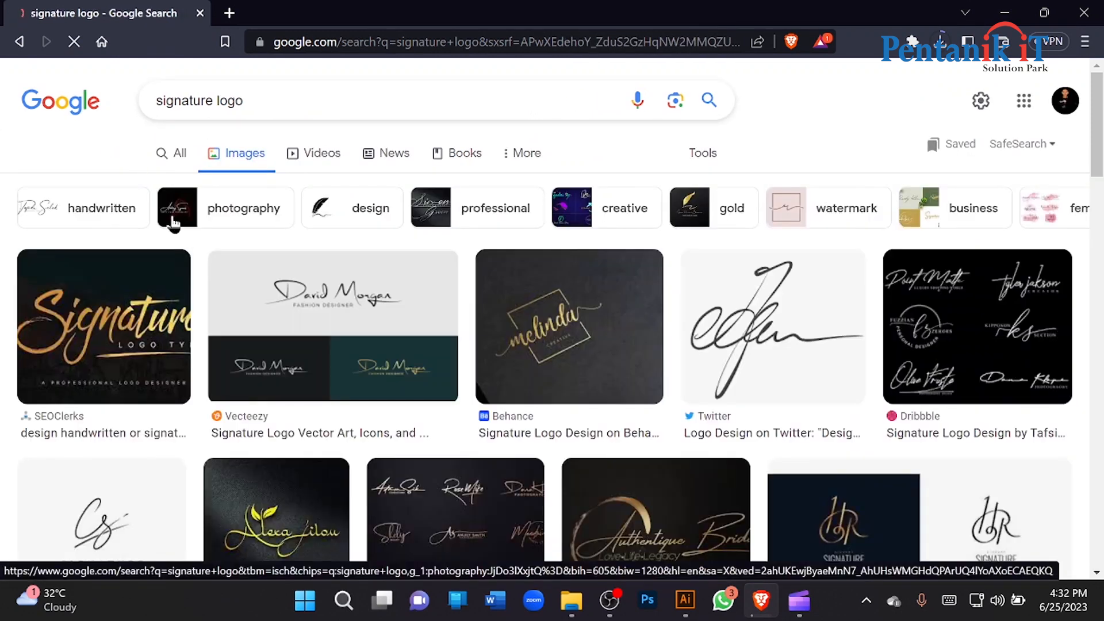
Preview the Vecteezy signature logo image and the four-logo Dribbble image from its related content
click(349, 303)
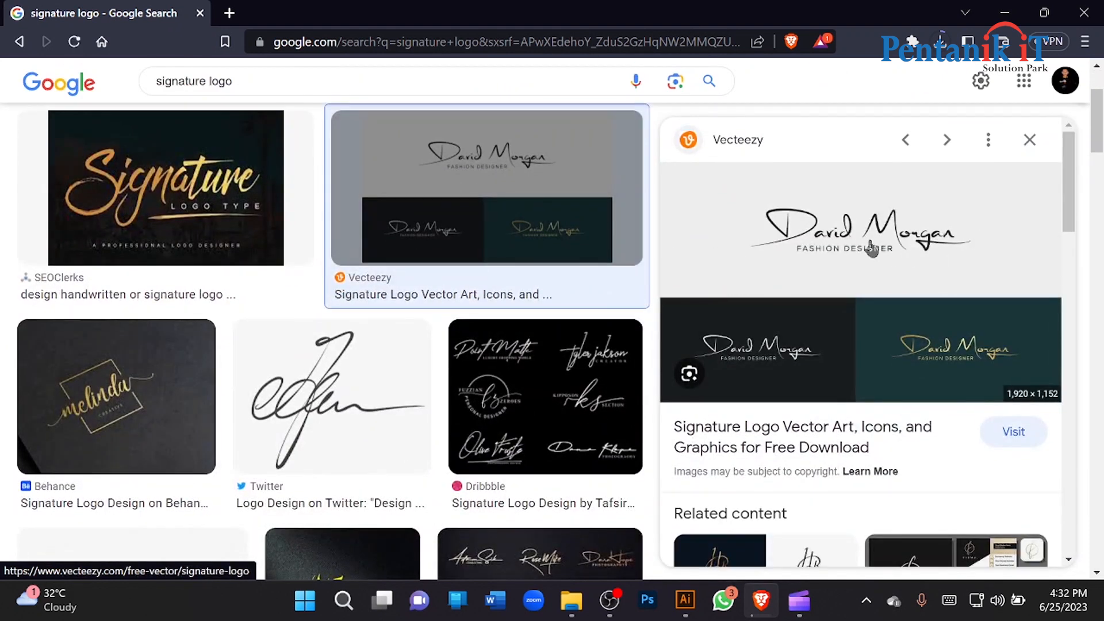
scroll(890, 250, down, 3)
click(787, 411)
scroll(897, 301, down, 5)
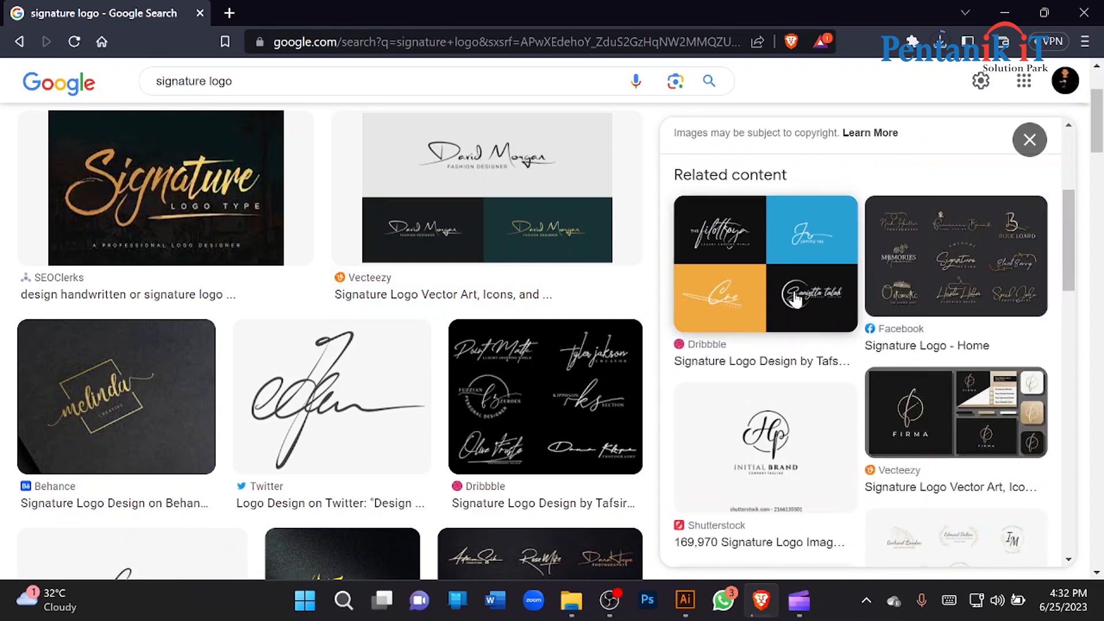
click(795, 299)
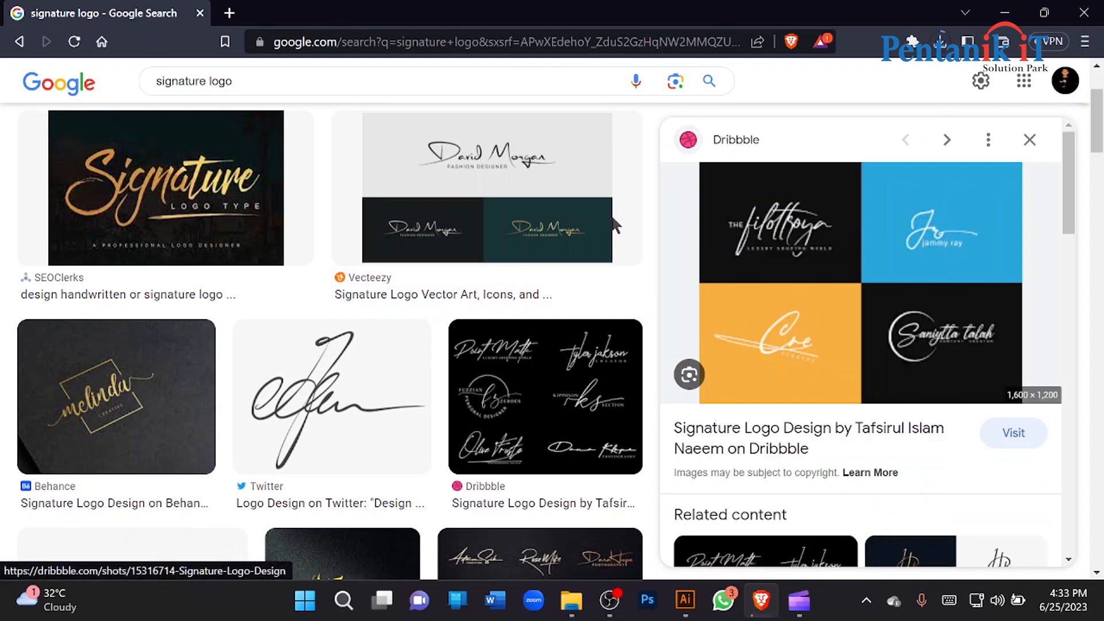
Find Fiverr through Google in a new tab and open its Logo Design category
click(237, 15)
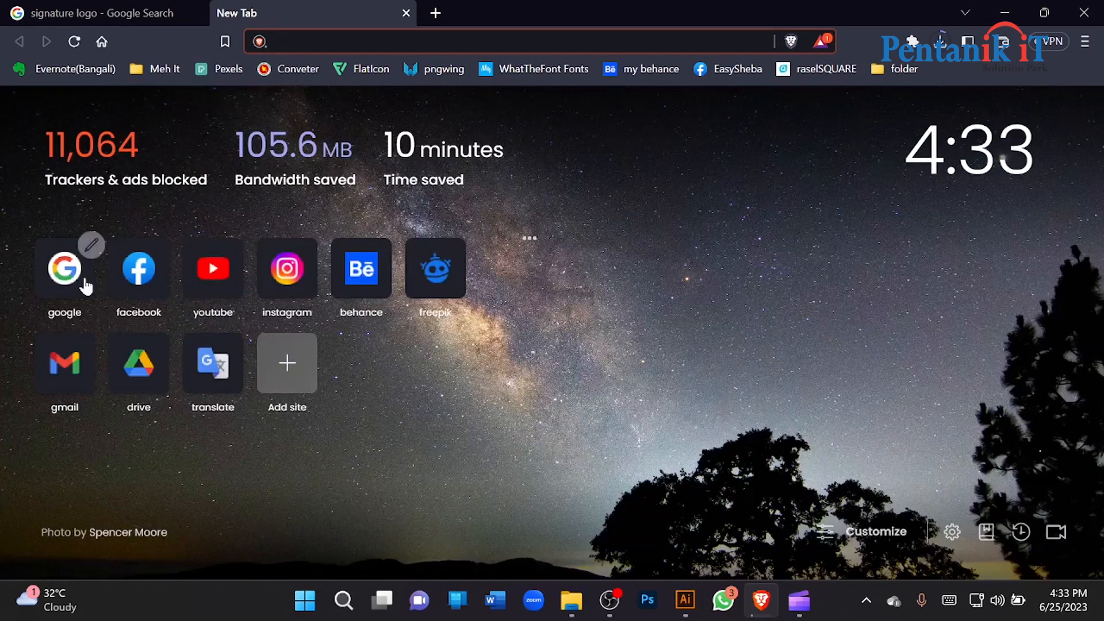
click(84, 281)
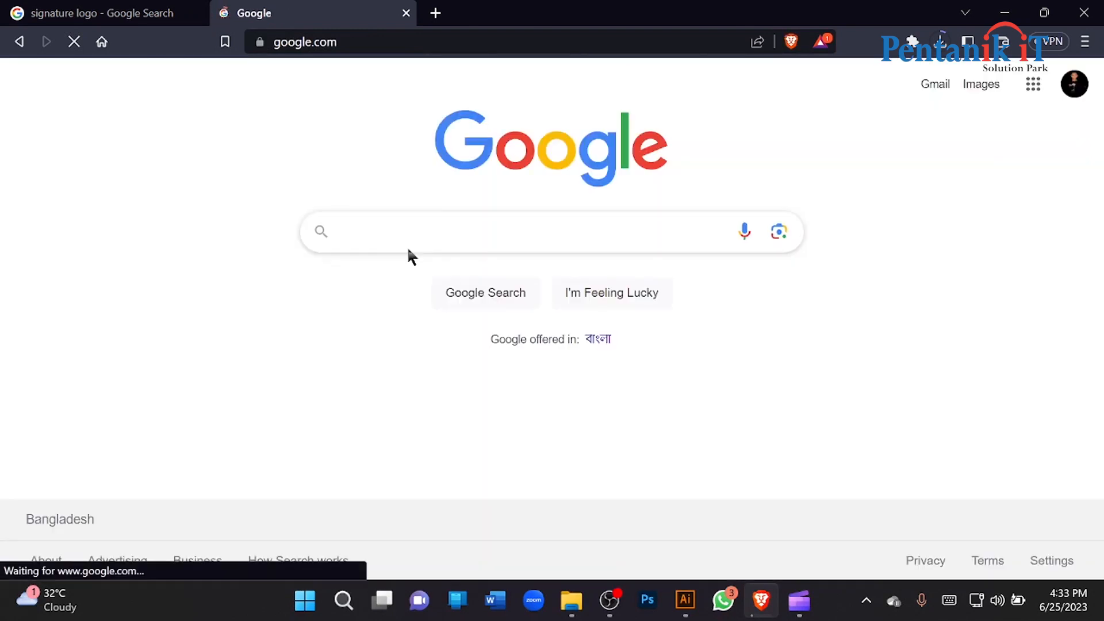
text(fiverr)
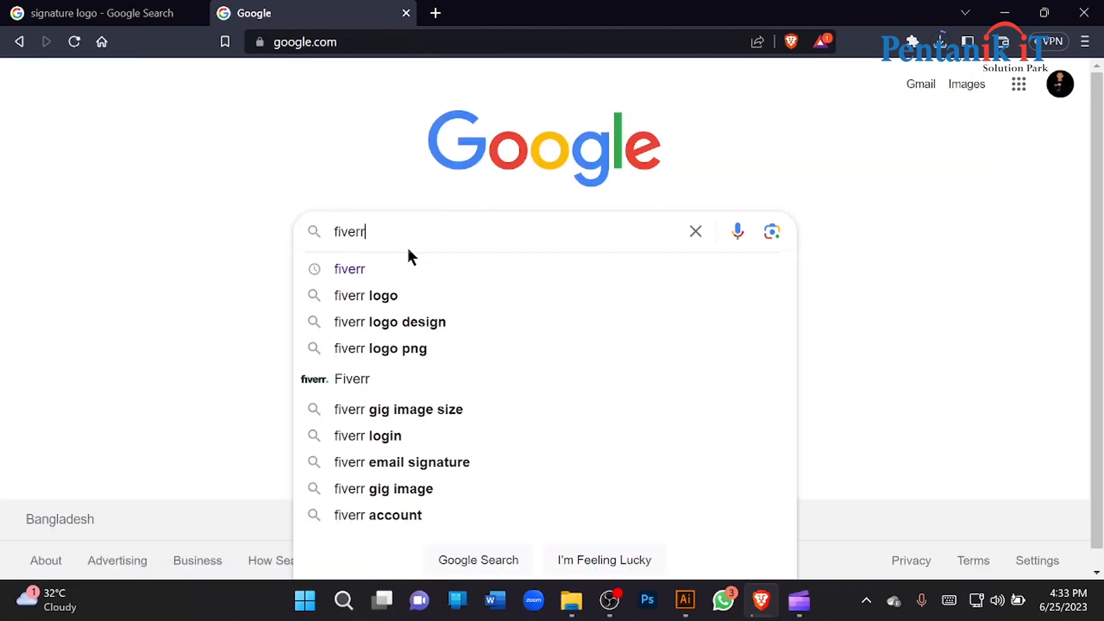
key(Return)
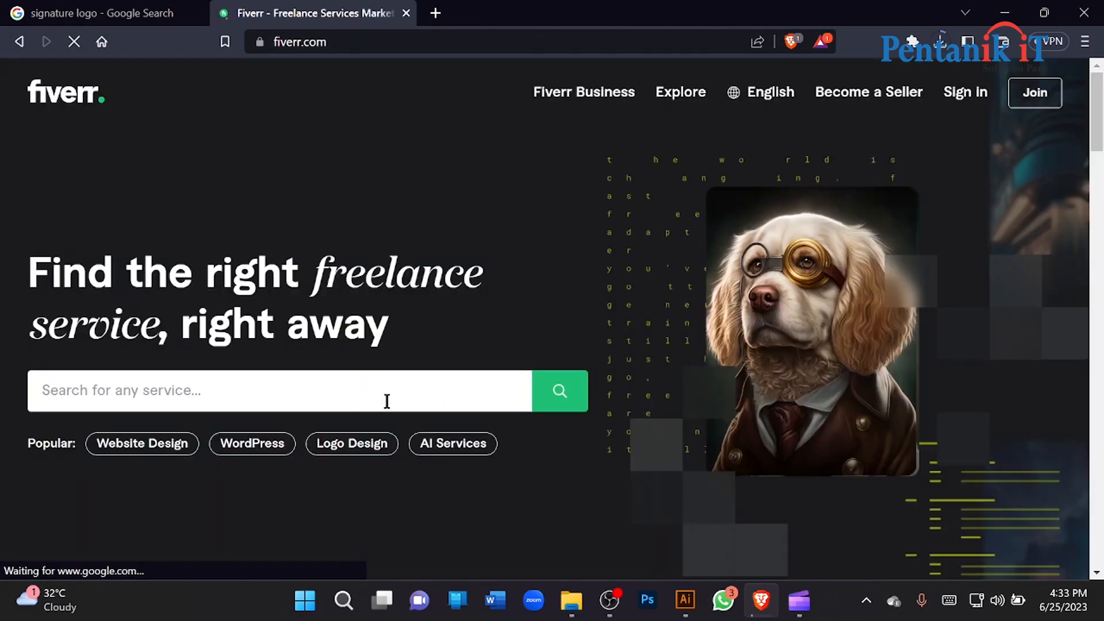
click(360, 454)
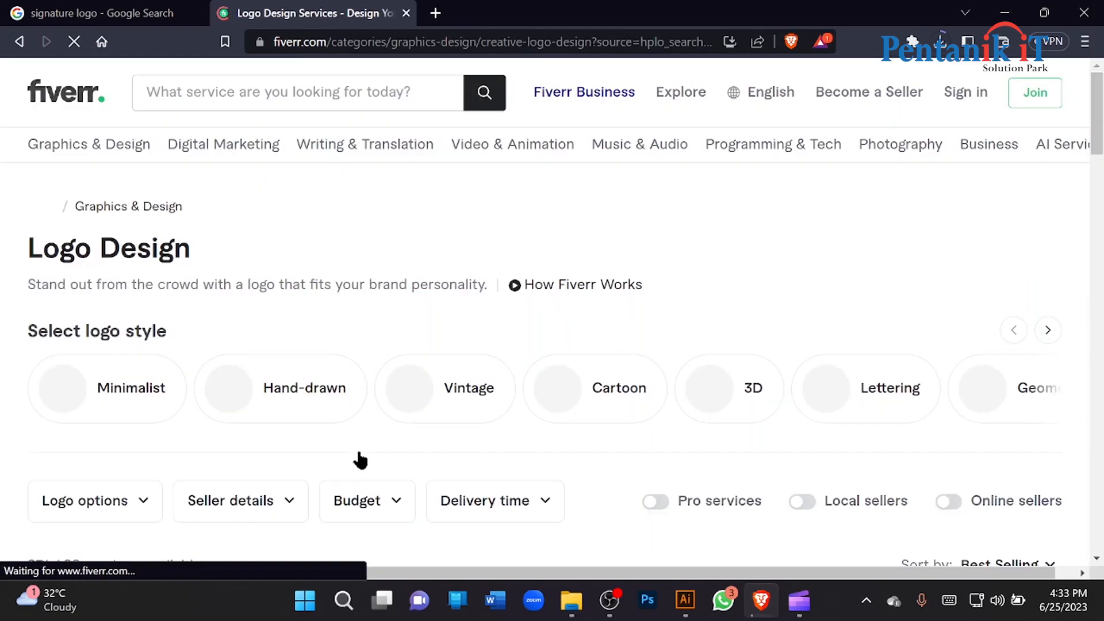
Filter the Fiverr logo design services by the Signature logo style
scroll(284, 371, down, 1)
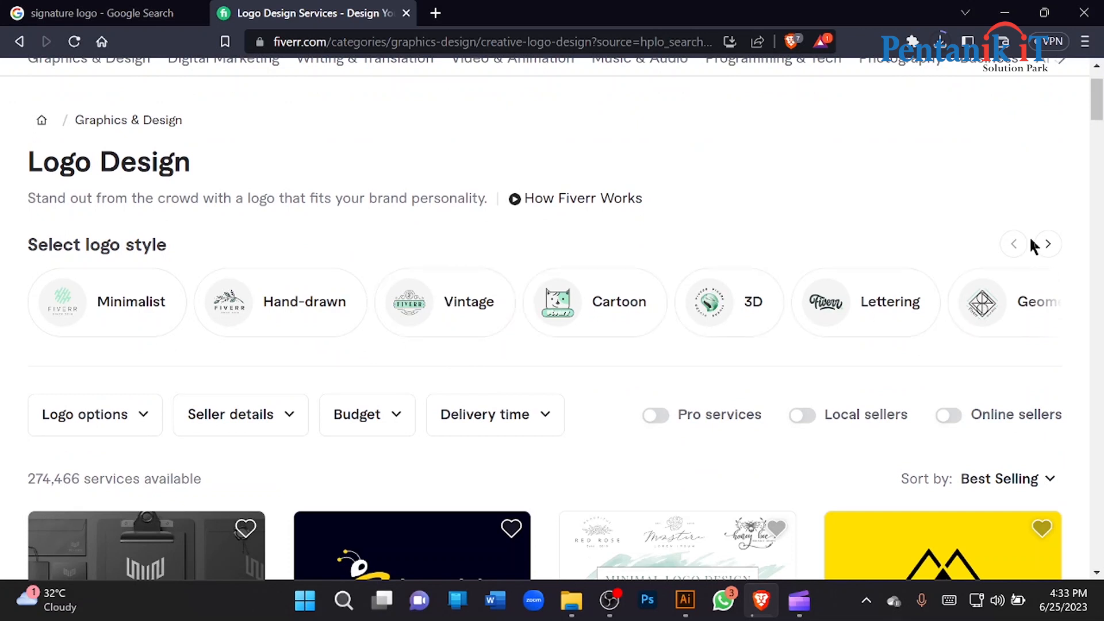
click(1043, 246)
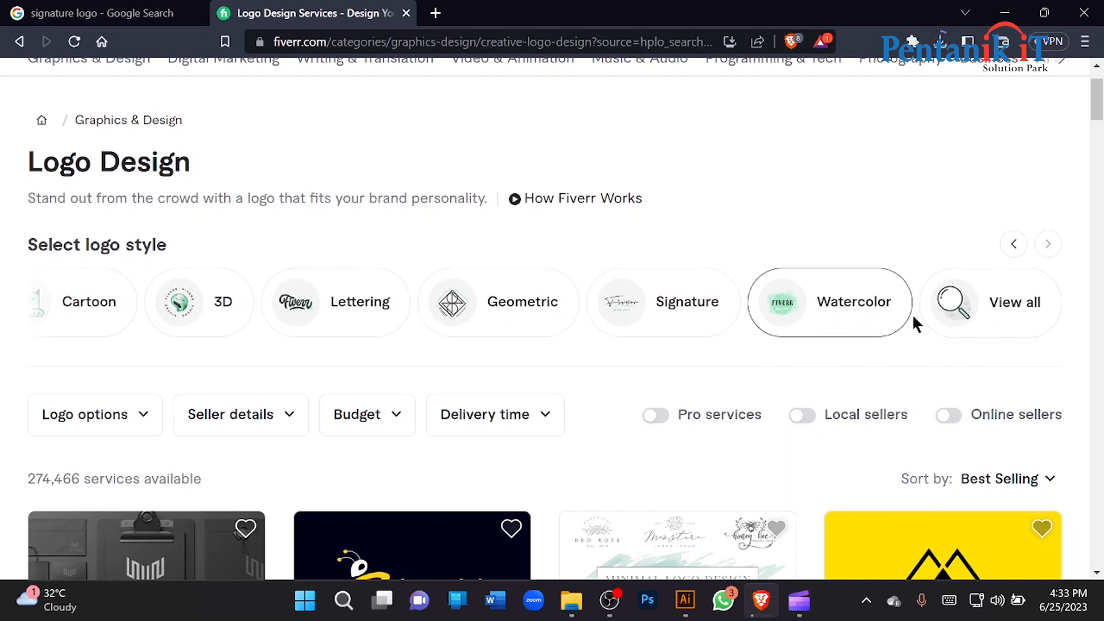
click(664, 304)
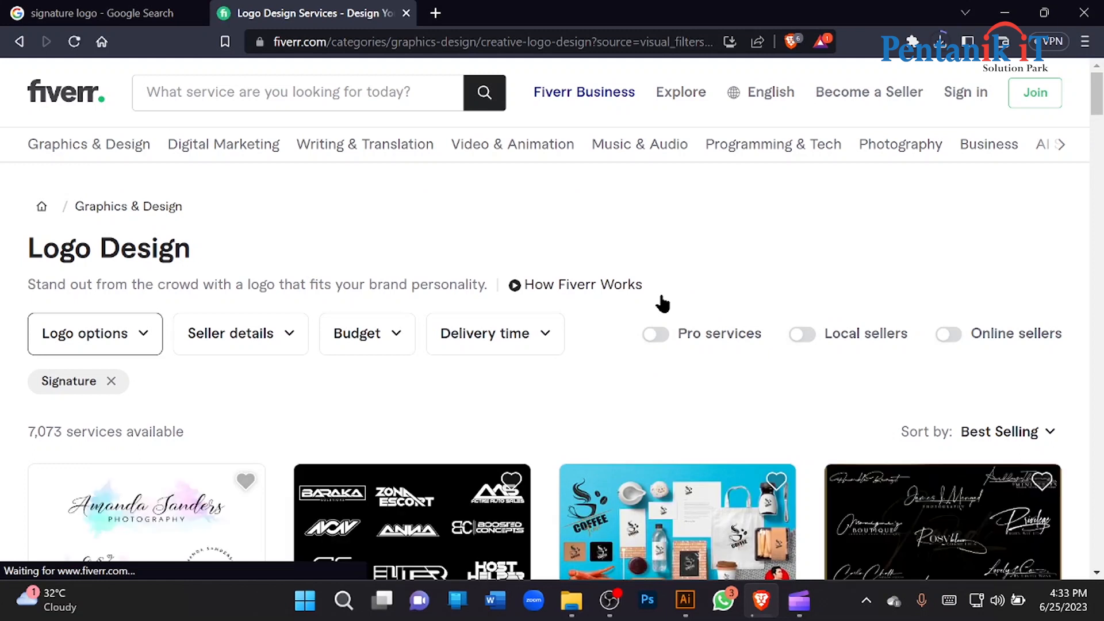
Open the "I will do signature logo photography or watermark design" gig and examine its sample image and Basic package
scroll(596, 221, down, 12)
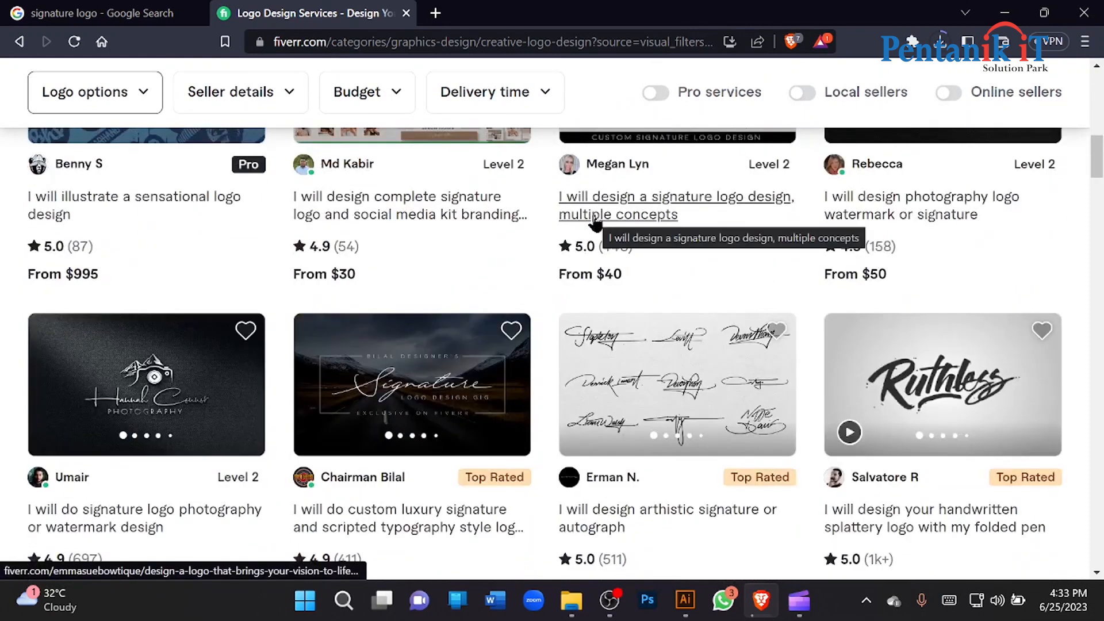
scroll(595, 223, up, 12)
scroll(595, 224, down, 12)
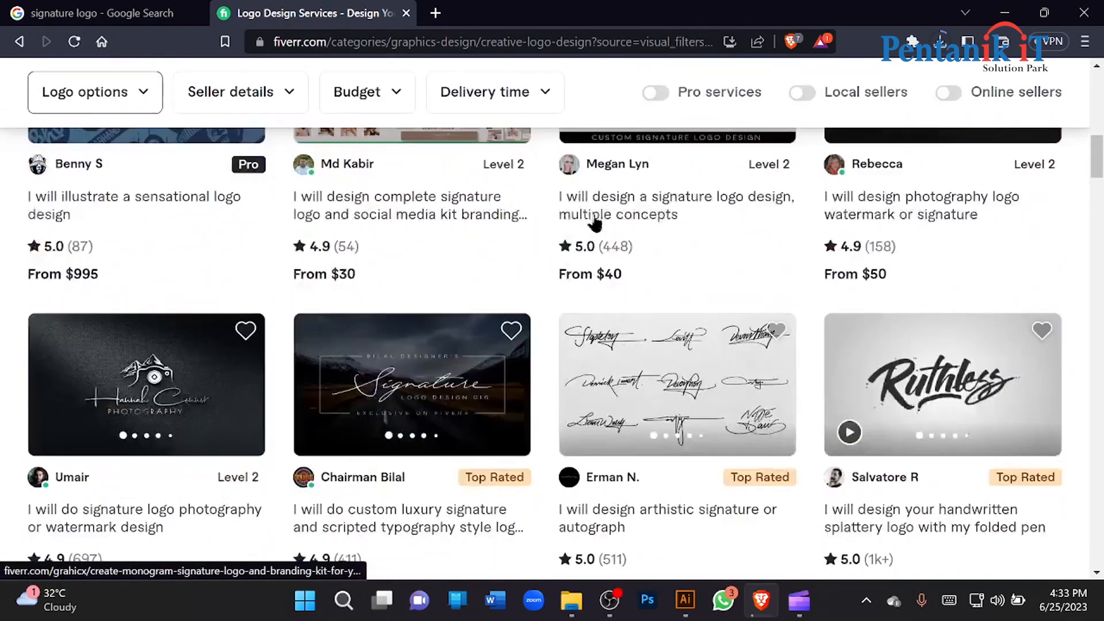
click(176, 395)
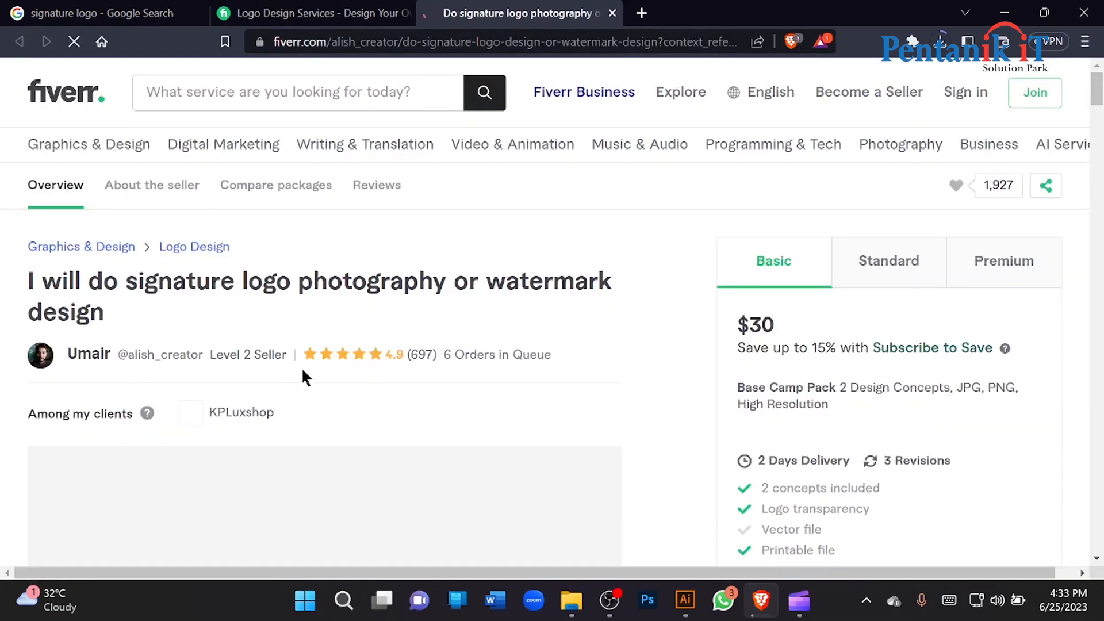
scroll(311, 346, down, 5)
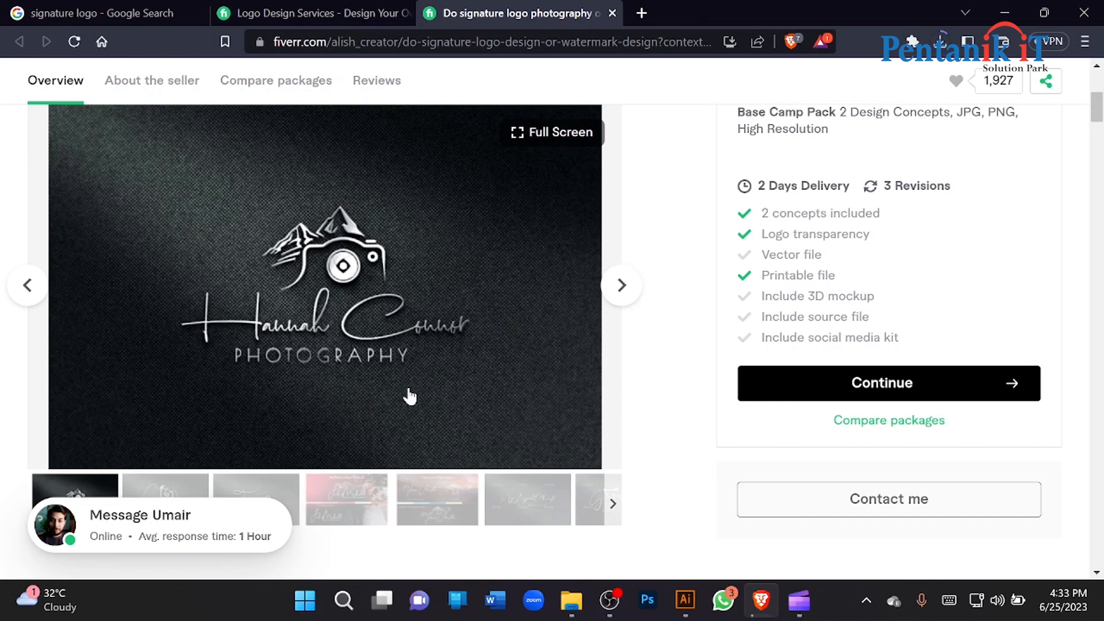
scroll(380, 358, up, 1)
scroll(380, 358, down, 1)
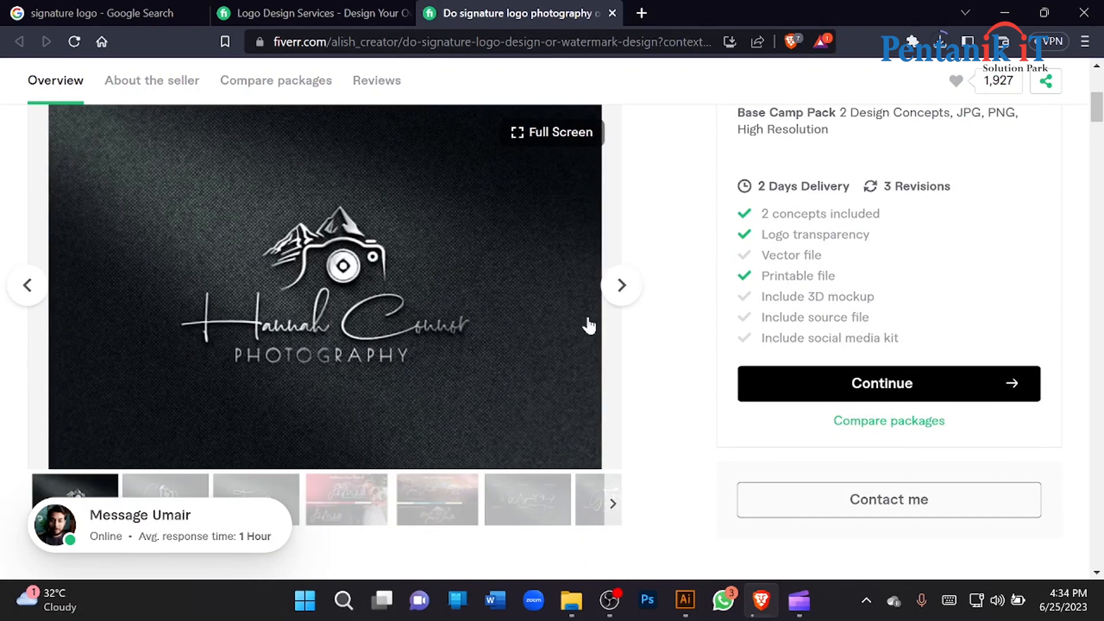
scroll(589, 326, up, 5)
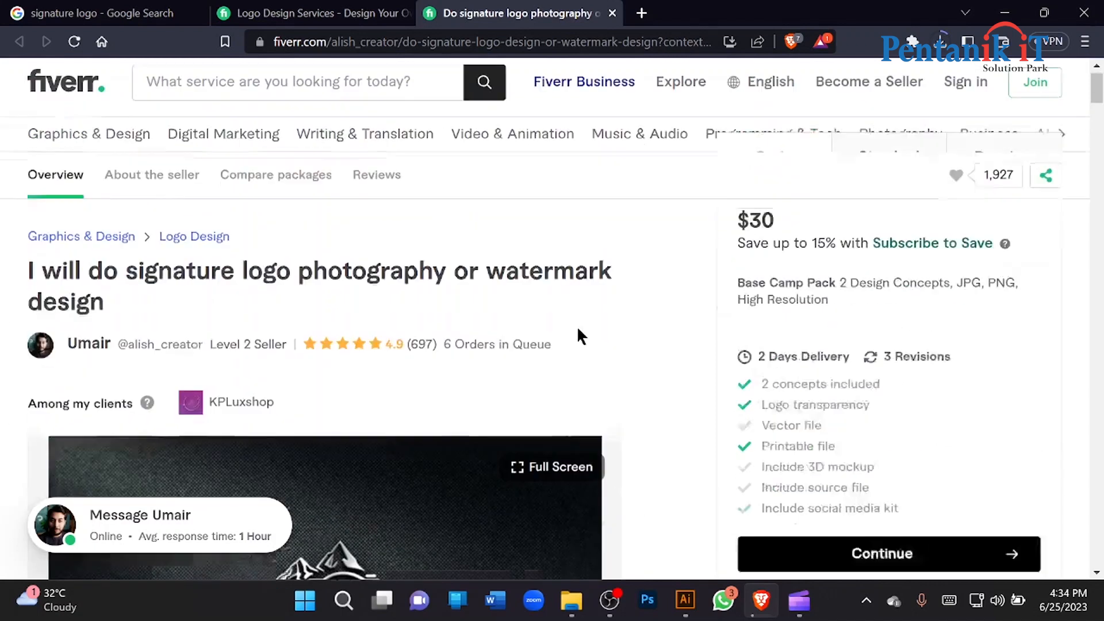
scroll(71, 305, down, 2)
scroll(72, 305, down, 2)
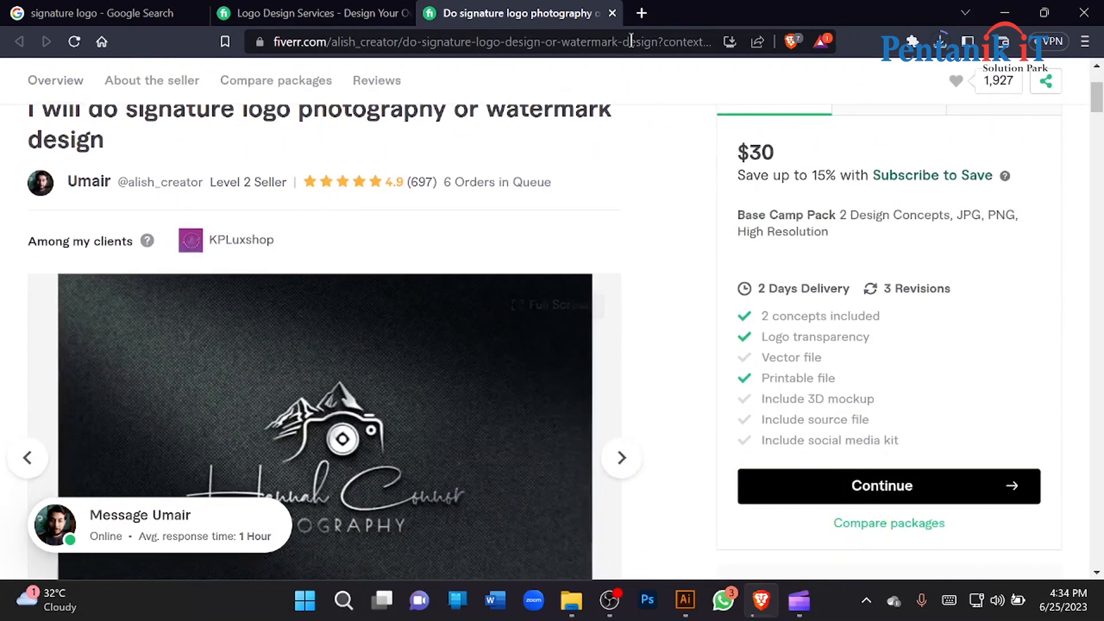
Replace the gig page with a blank tab and preview the Best Graphic Design leaf logo in the Google image results
click(642, 13)
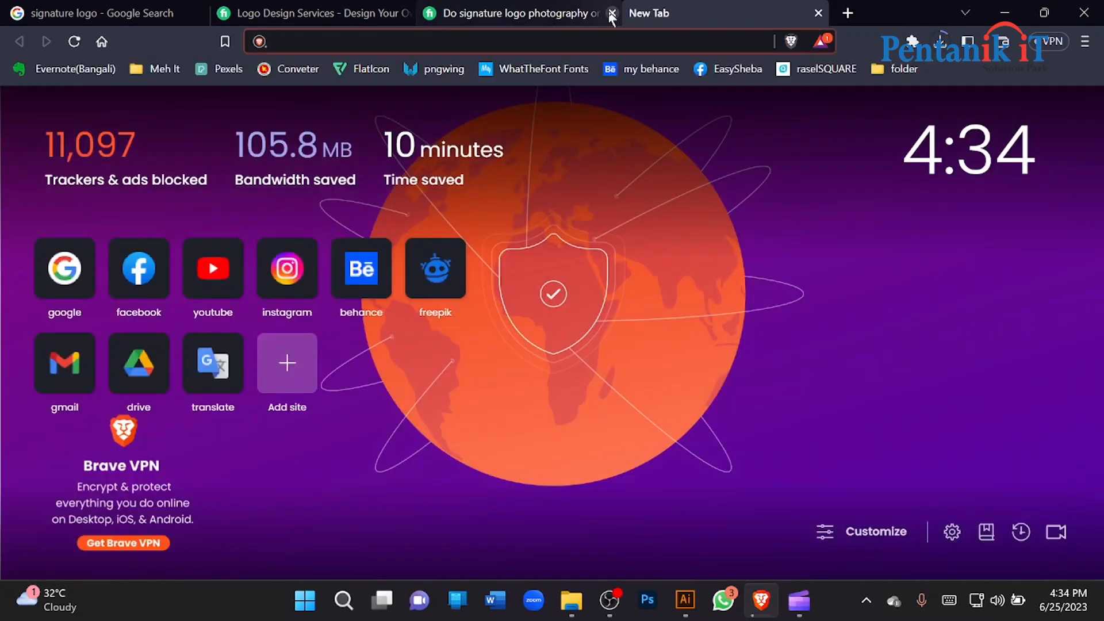
click(613, 13)
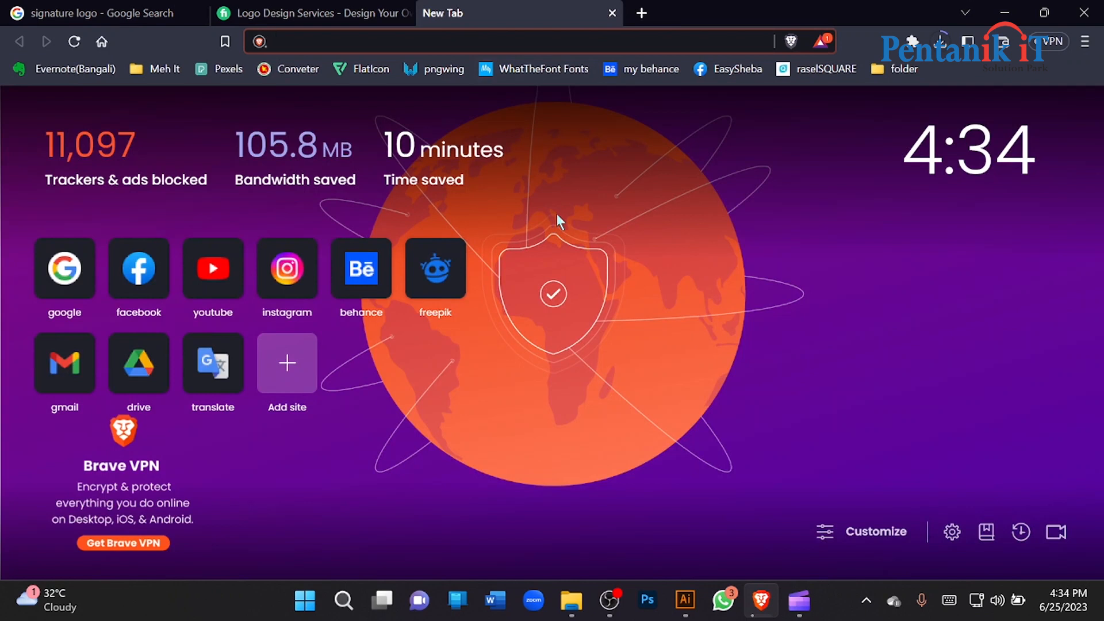
click(34, 12)
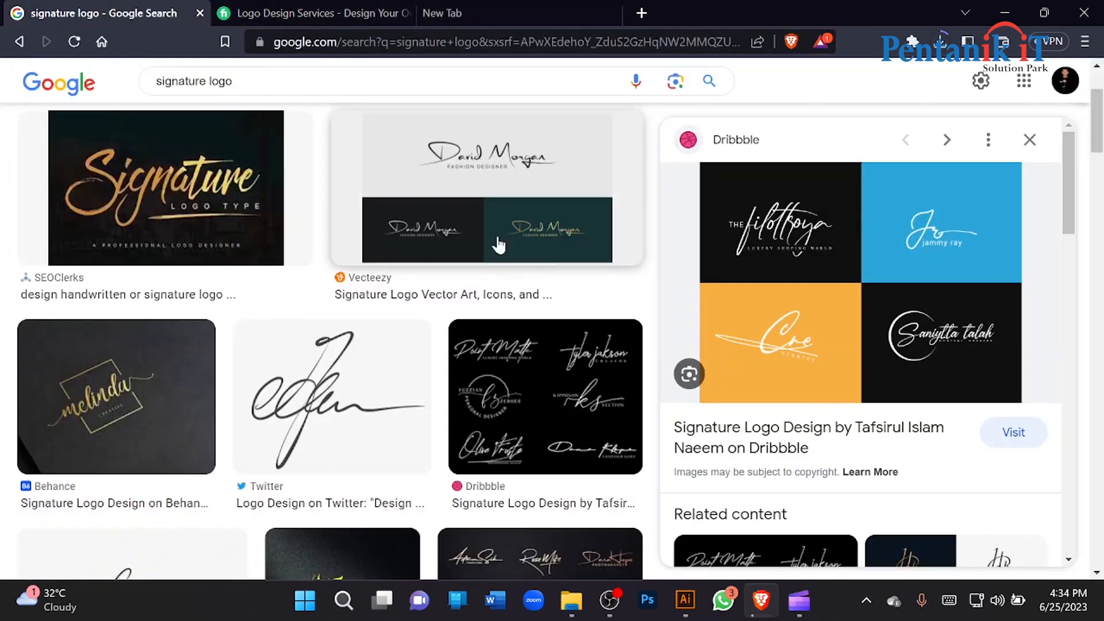
scroll(545, 271, down, 4)
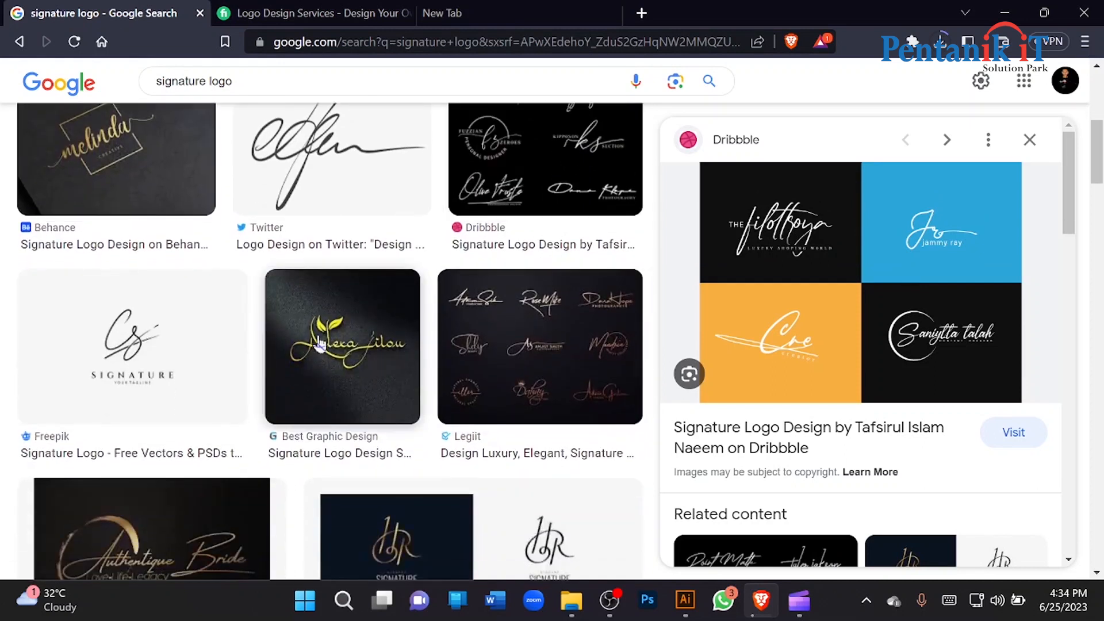
click(320, 345)
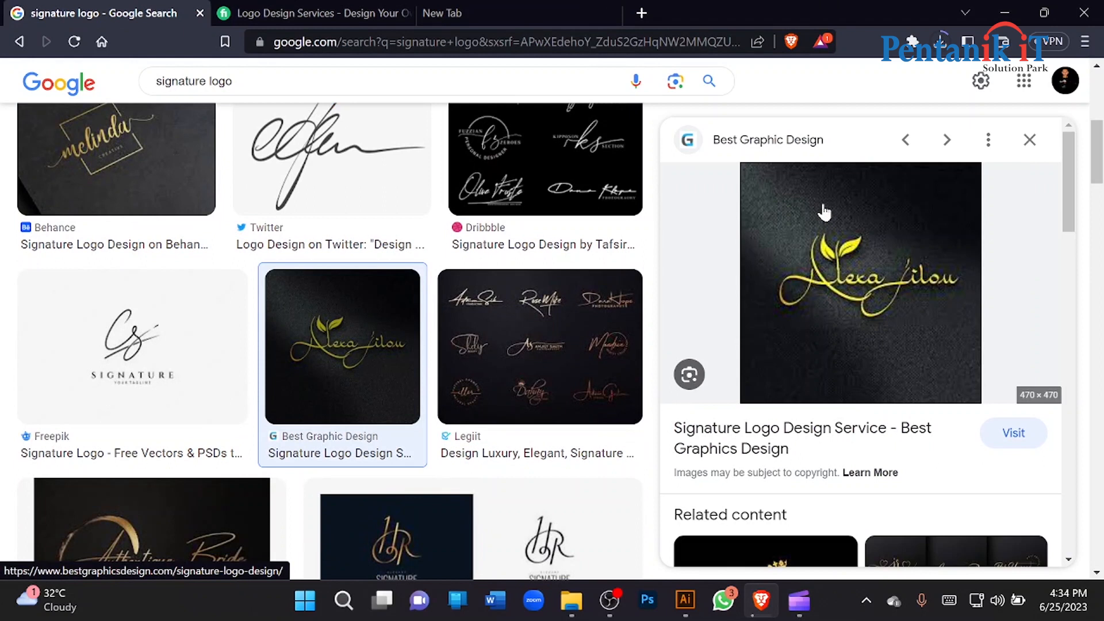
View the bookmarked WhatTheFont page in the blank tab and close it
click(561, 14)
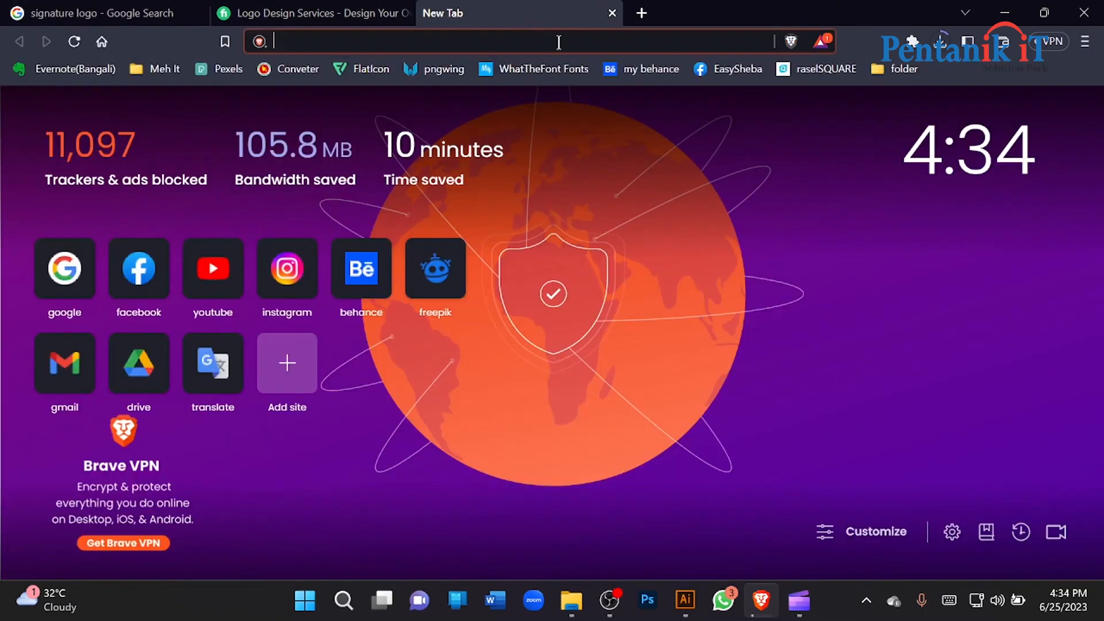
click(497, 71)
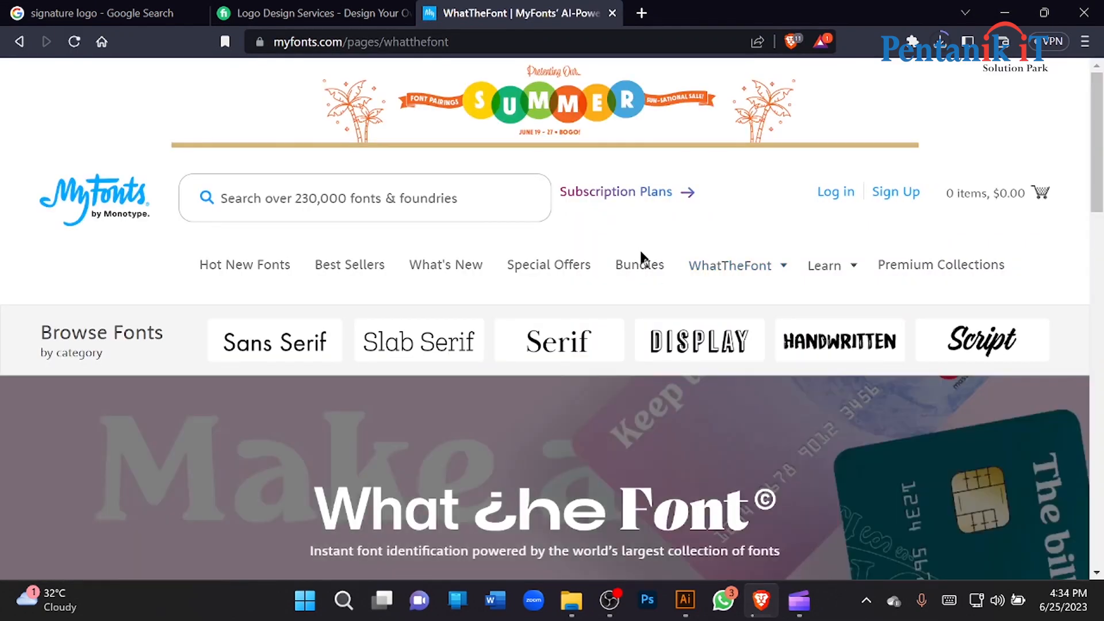
click(614, 13)
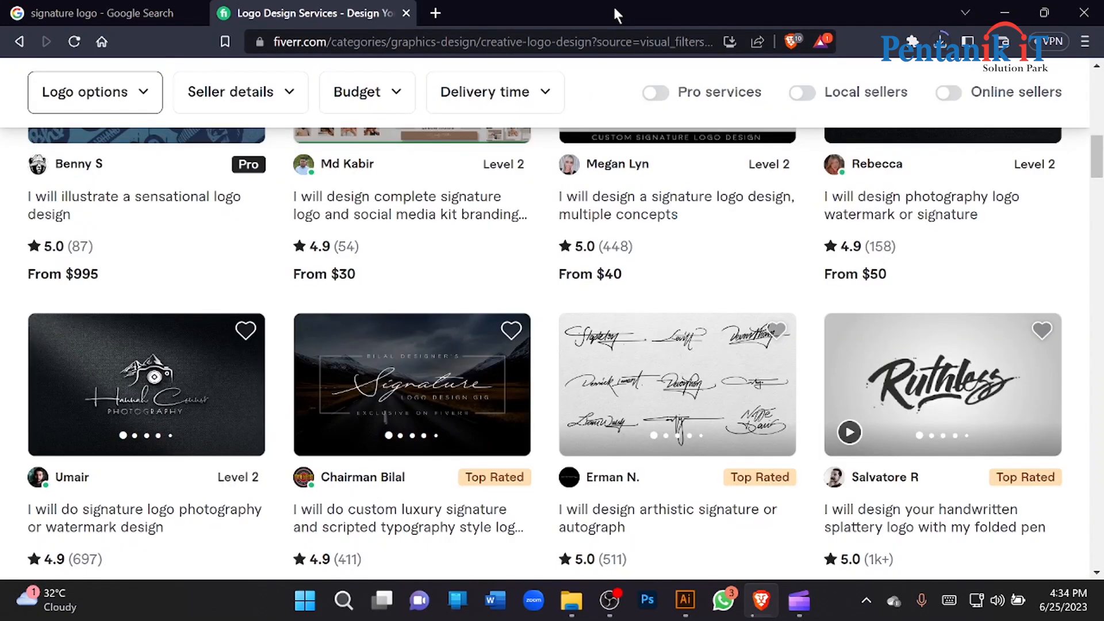
Search Google for "signature font" in a new tab
click(435, 12)
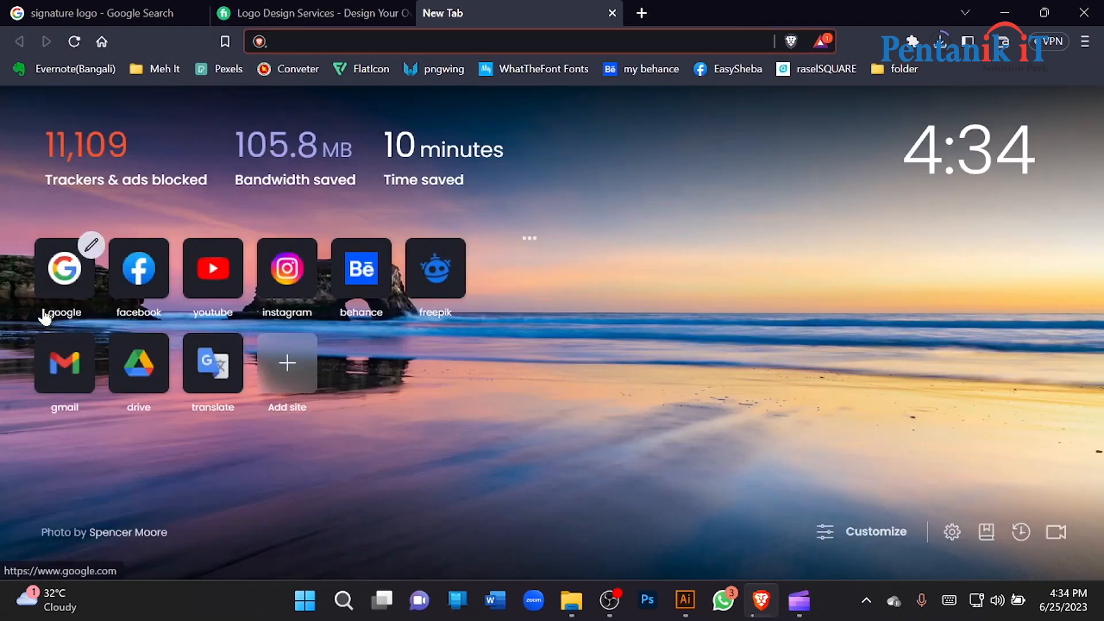
click(64, 245)
text(signa)
key(Down)
key(Down)
key(Return)
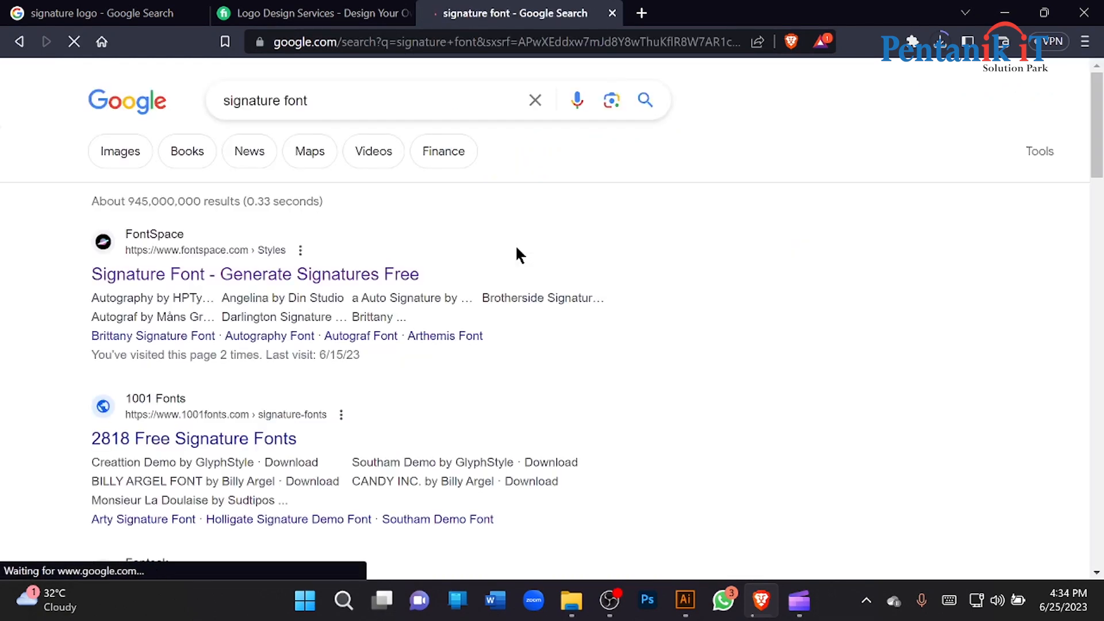
Open the FontSpace "Signature Font - Generate Signatures Free" result in a separate tab and continue down the results
scroll(180, 209, down, 1)
right_click(186, 189)
click(247, 207)
scroll(173, 276, down, 1)
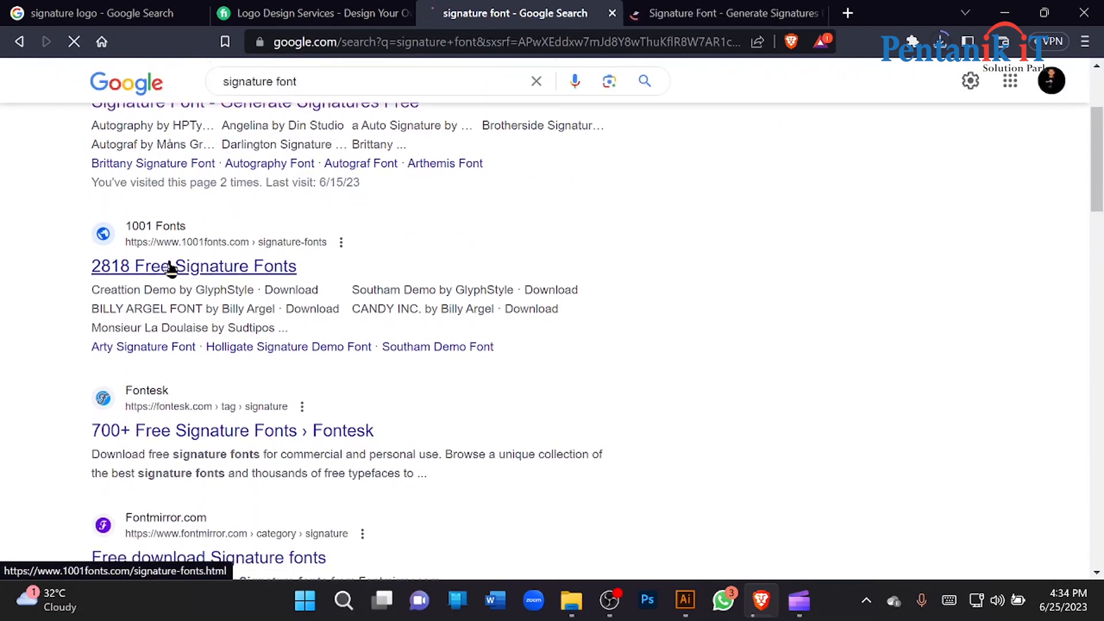
Open the 1001 Fonts "2818 Free Signature Fonts" result and browse the signature fonts on the FontSpace page
click(171, 266)
click(676, 21)
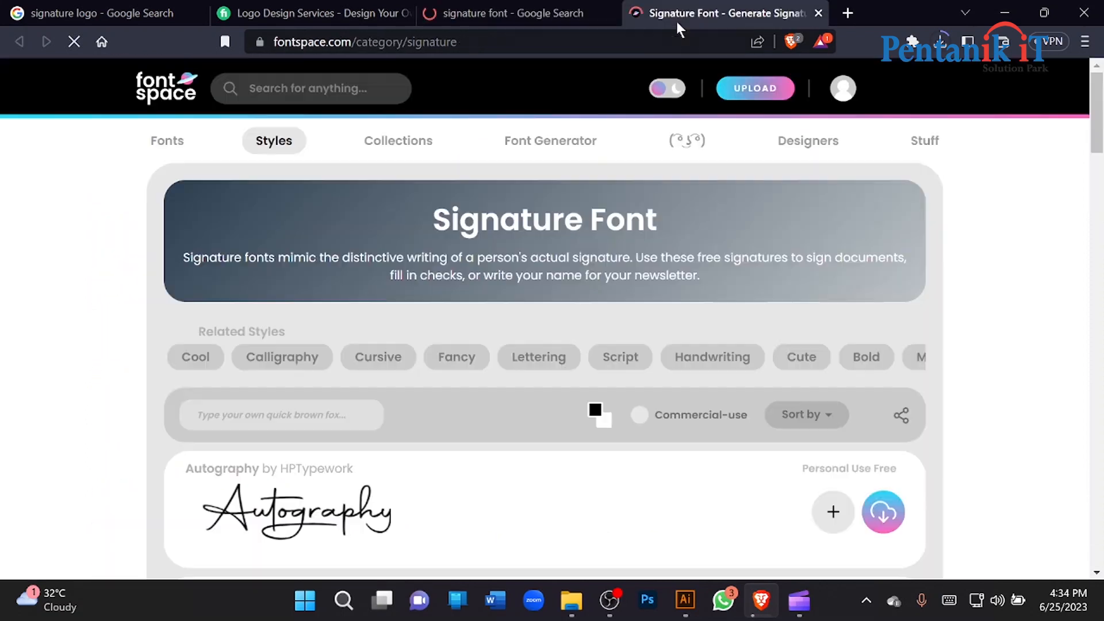
scroll(348, 276, down, 3)
scroll(345, 291, down, 5)
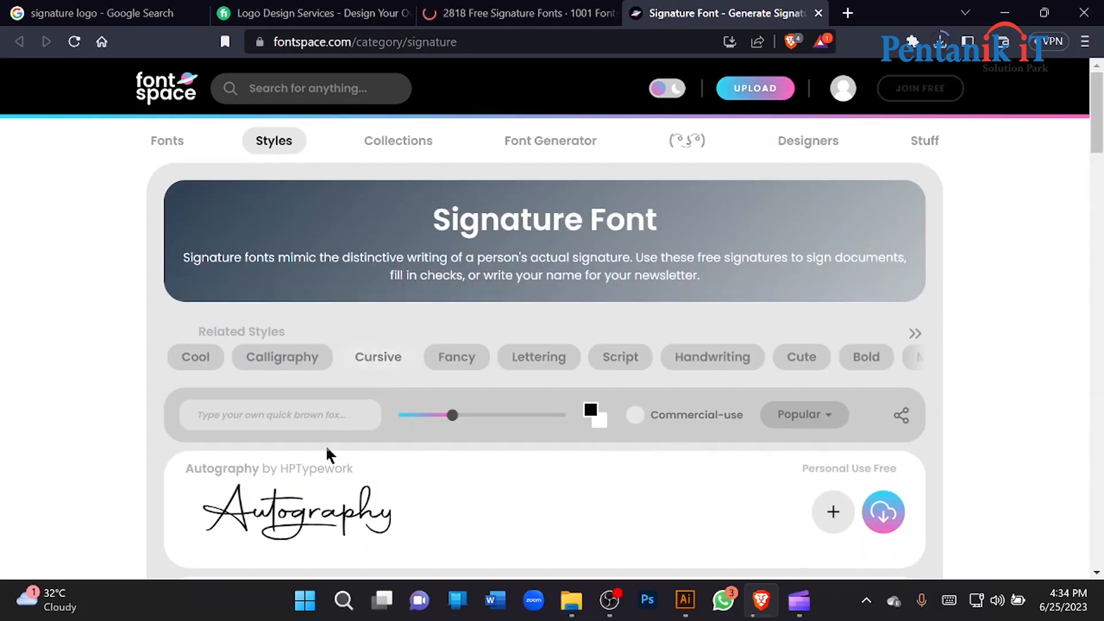
scroll(328, 455, down, 3)
Look through the signature fonts on the 1001 Fonts page and return to the FontSpace list
click(593, 12)
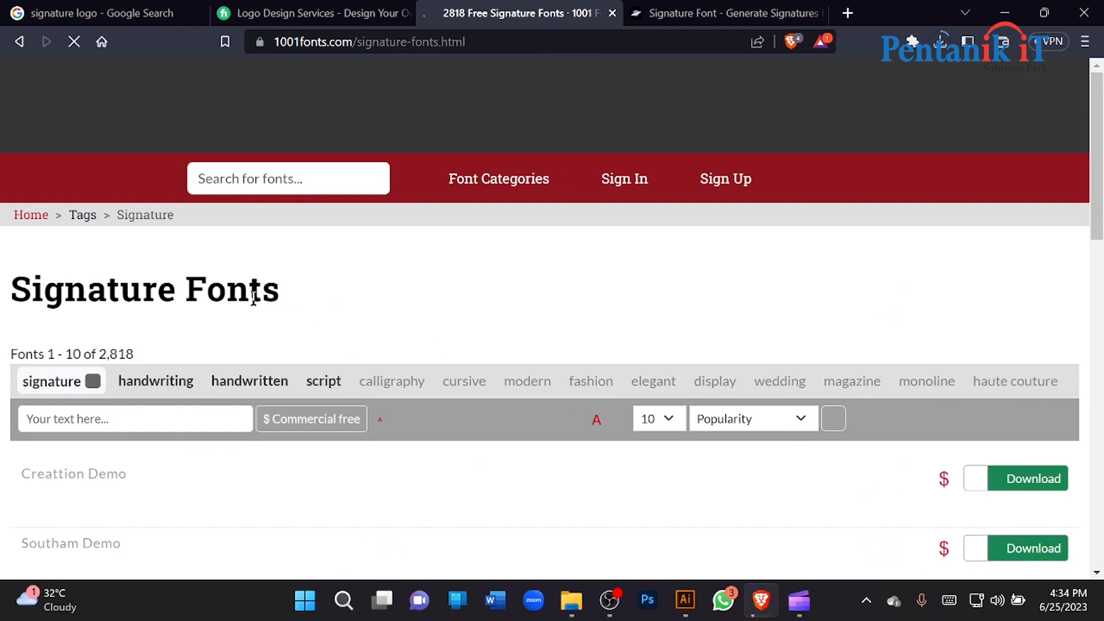
scroll(253, 293, down, 3)
scroll(256, 273, down, 5)
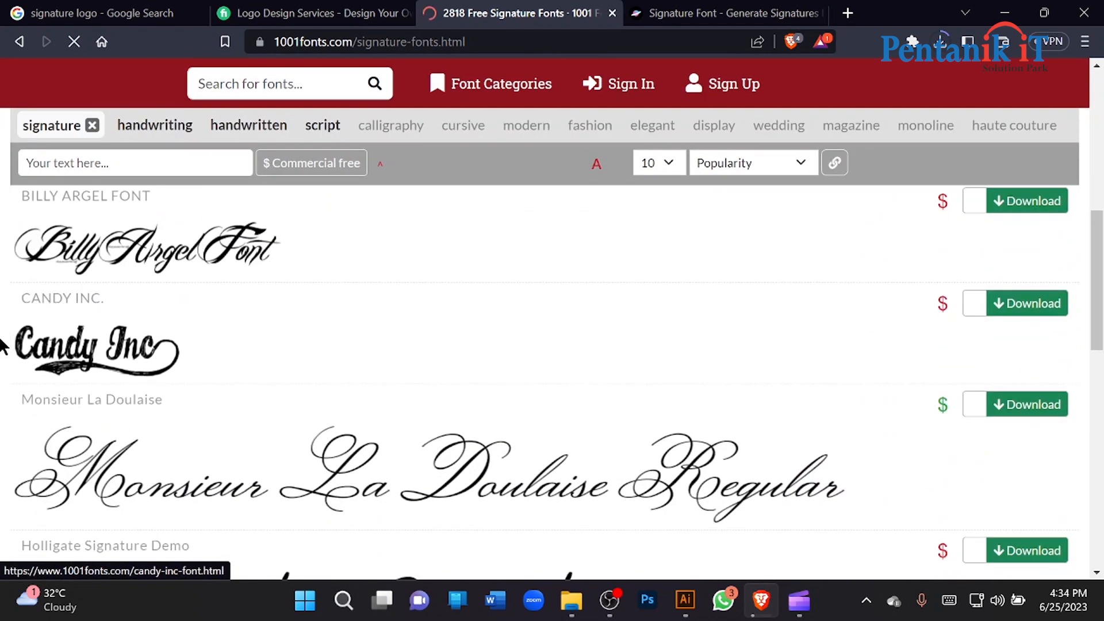
scroll(321, 347, up, 4)
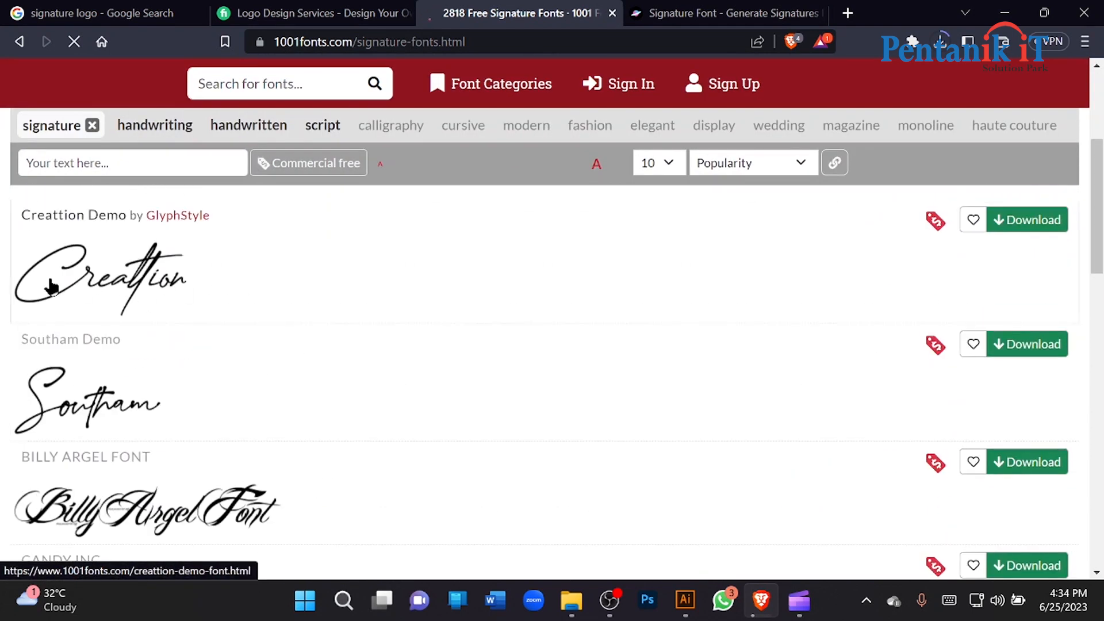
scroll(425, 407, down, 10)
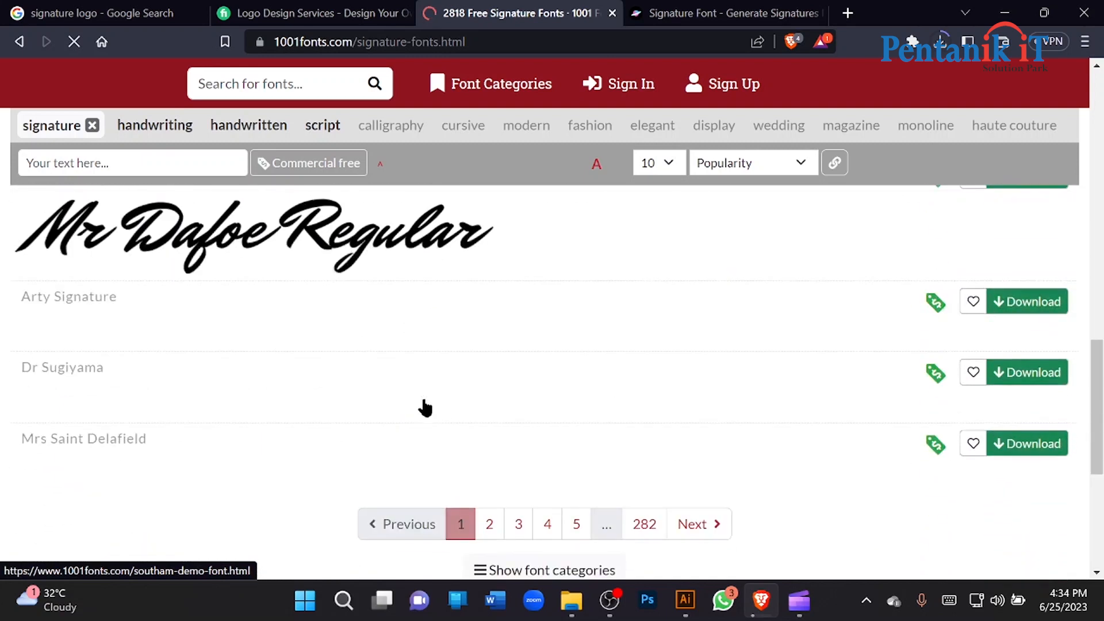
scroll(425, 409, up, 15)
click(674, 8)
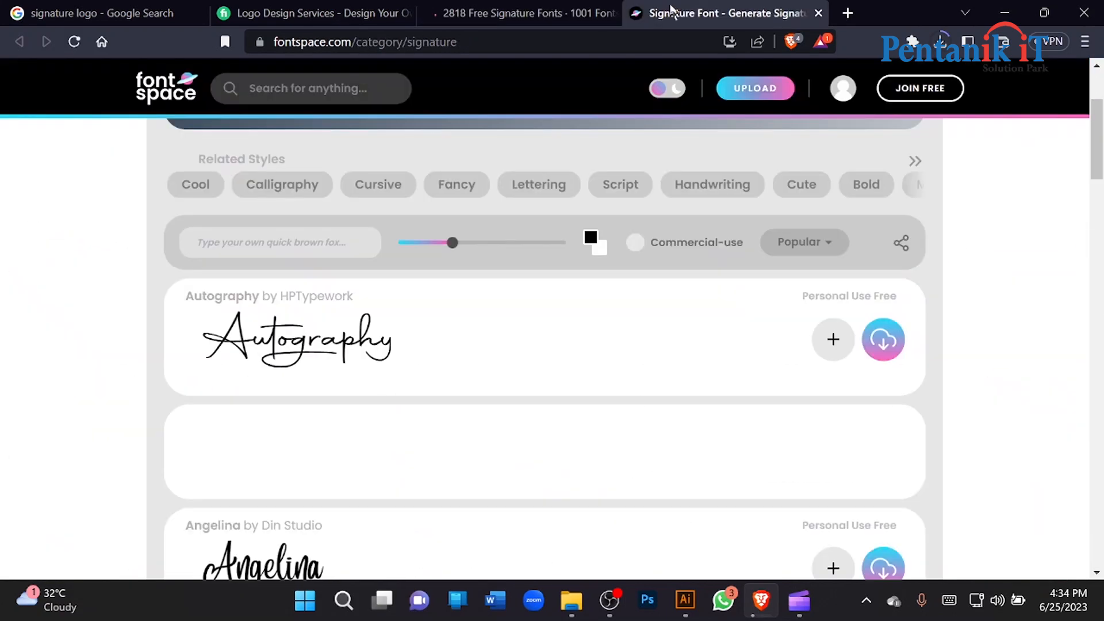
scroll(403, 233, down, 2)
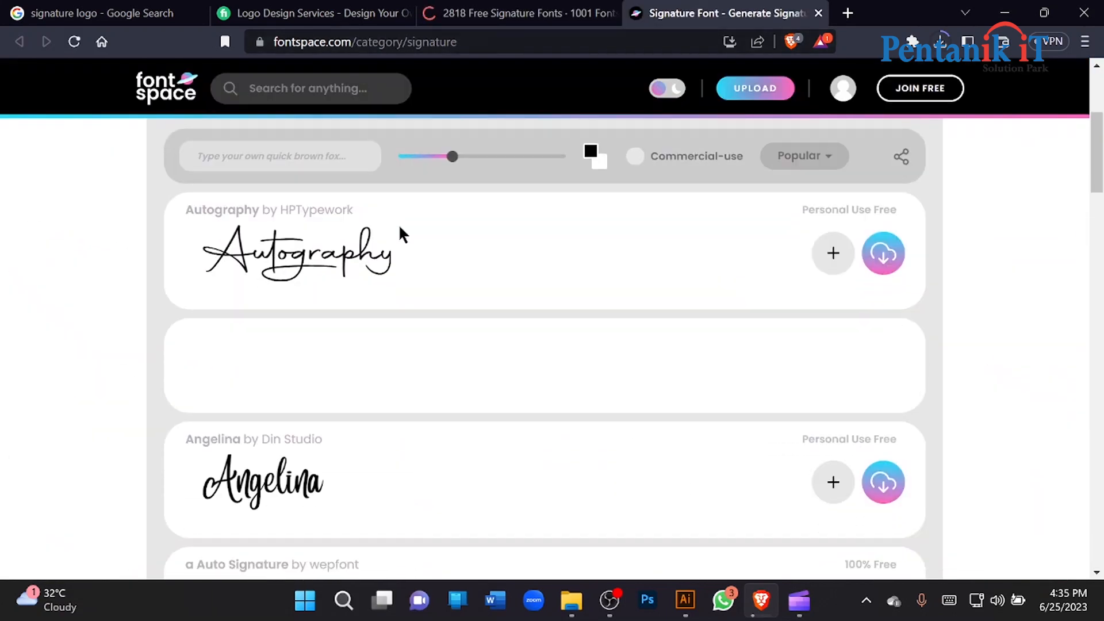
Switch to the blank Untitled-2 document in Illustrator and collapse the Color panel
click(1005, 12)
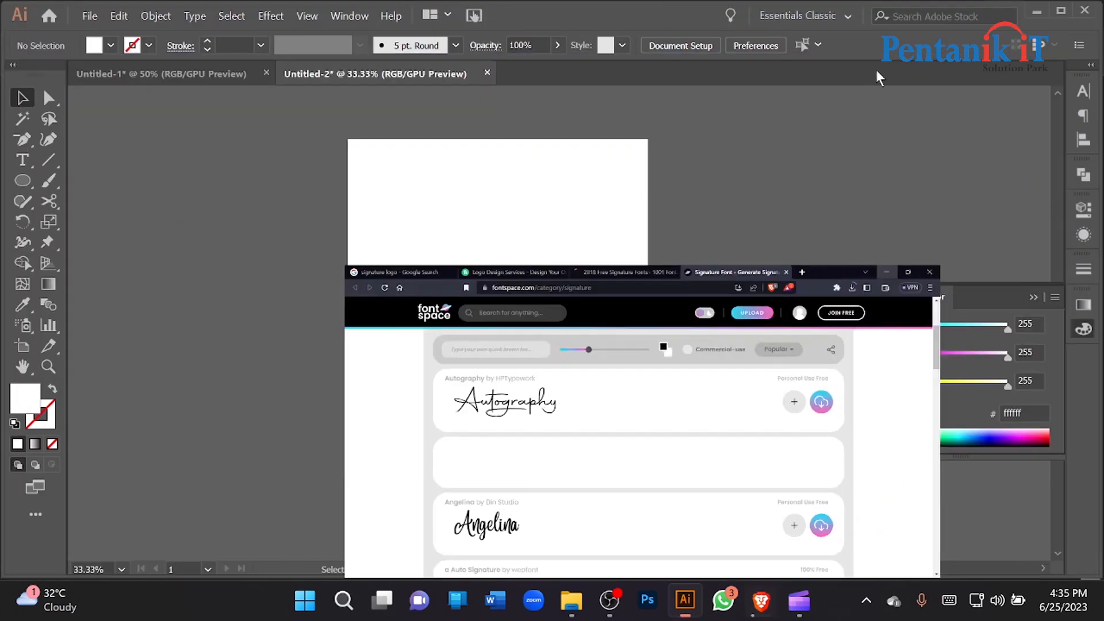
scroll(568, 243, up, 1)
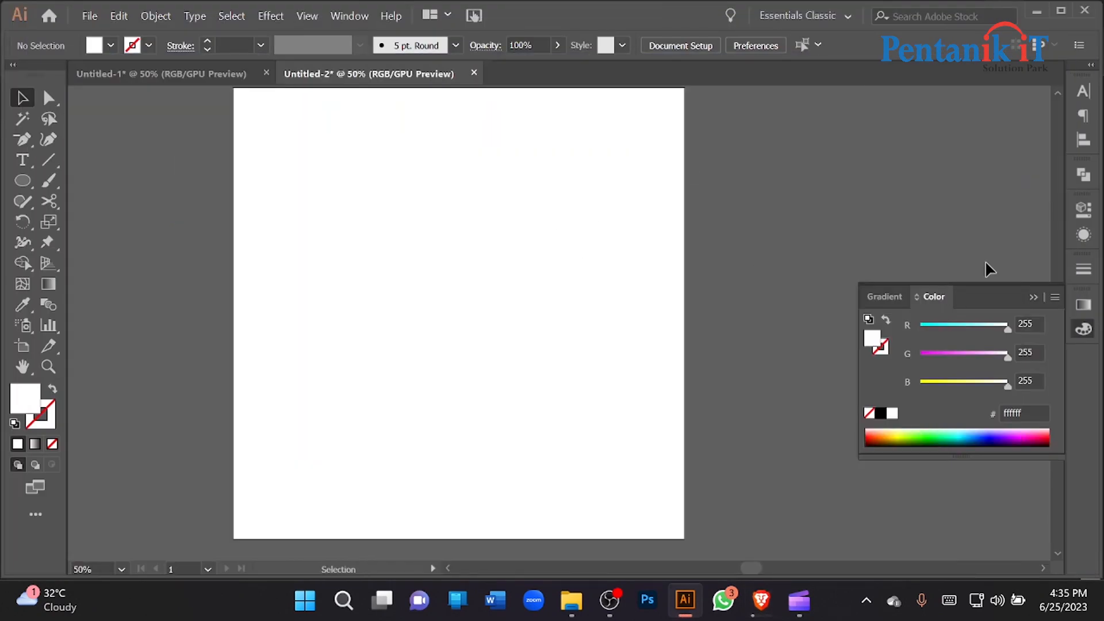
click(1037, 298)
scroll(498, 274, up, 1)
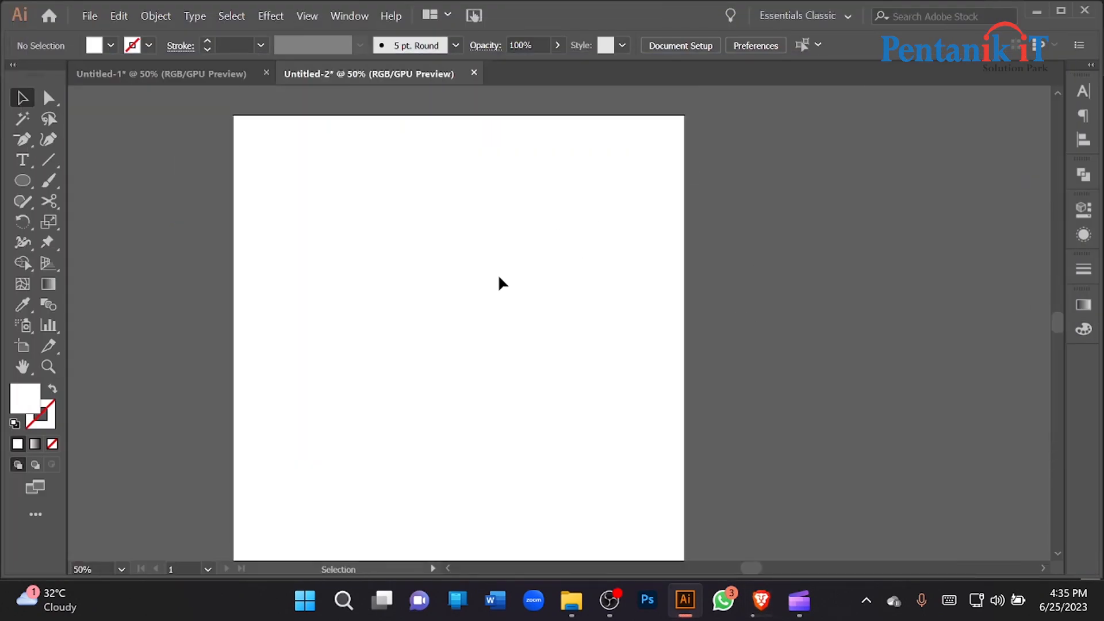
Place a "Lorem ipsum" text line in the upper part of the artboard and enlarge it to about 49 pt
click(28, 164)
scroll(334, 219, up, 1)
scroll(308, 224, up, 1)
click(268, 235)
key(Escape)
drag(311, 231, 489, 295)
scroll(406, 279, down, 1)
scroll(412, 229, down, 1)
drag(417, 193, 414, 249)
scroll(414, 249, down, 1)
key(ctrl+z)
Copy the text line straight down and repeat the copy until the column has six lines
drag(425, 176, 426, 222)
key(ctrl+d)
key(ctrl+d)
key(ctrl+d)
key(ctrl+d)
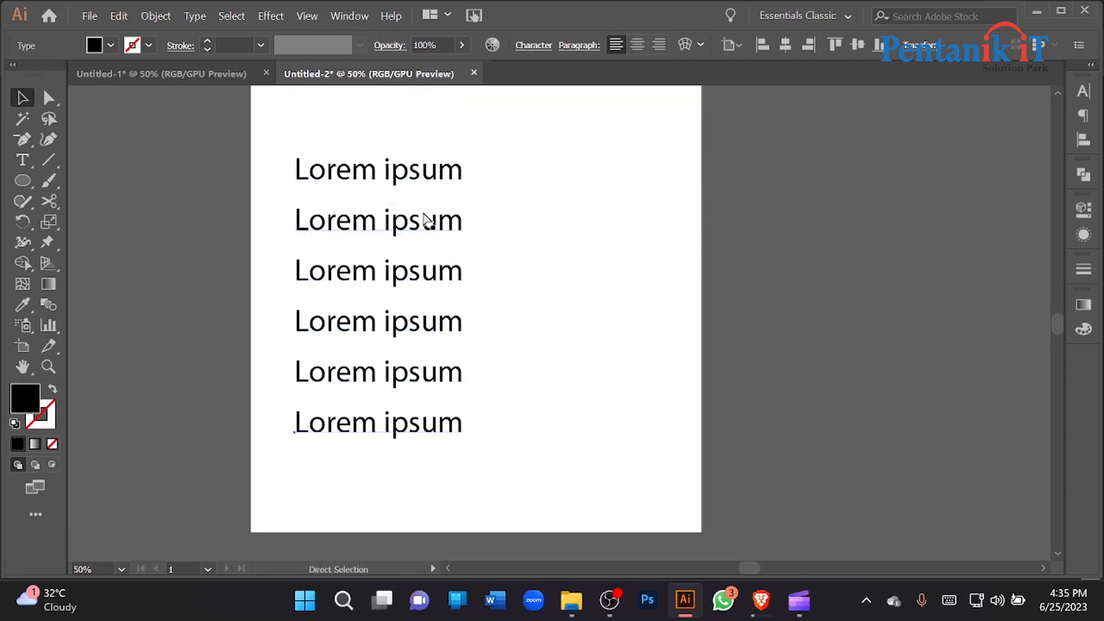
Move the first text line up and the last text line down to lengthen the column
click(449, 171)
drag(446, 178, 444, 139)
scroll(493, 372, down, 1)
drag(447, 417, 443, 443)
Distribute all six text lines with even vertical spacing
drag(490, 469, 384, 195)
click(1084, 139)
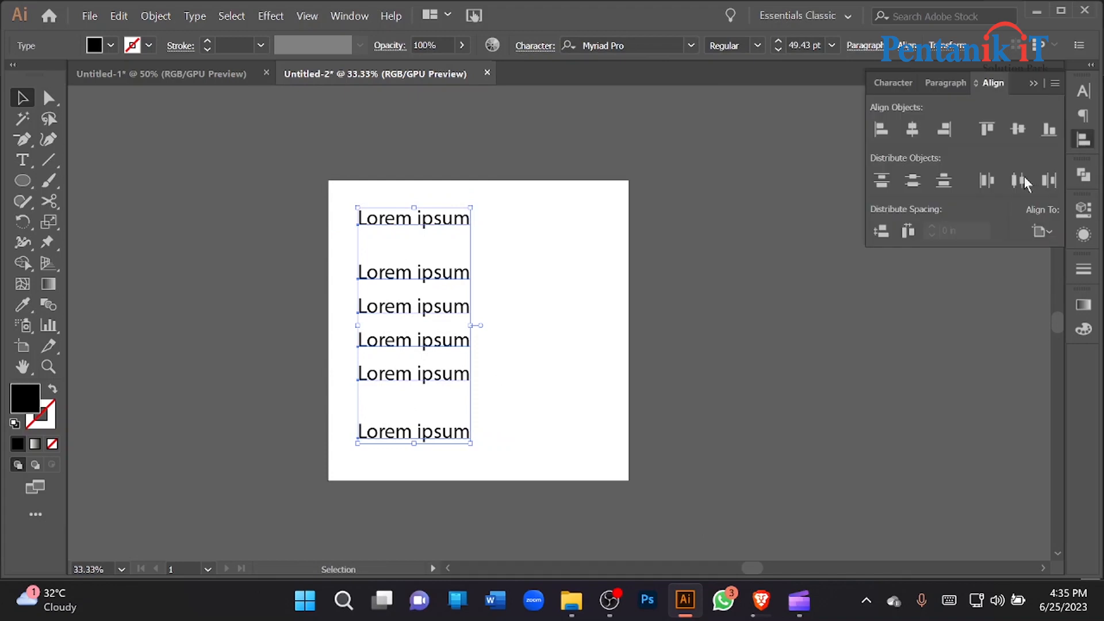
click(1040, 231)
click(1001, 256)
click(881, 232)
Set the first text line's font to AllisonROB and enlarge it to about 68 pt
click(475, 222)
click(469, 223)
click(895, 83)
click(1053, 110)
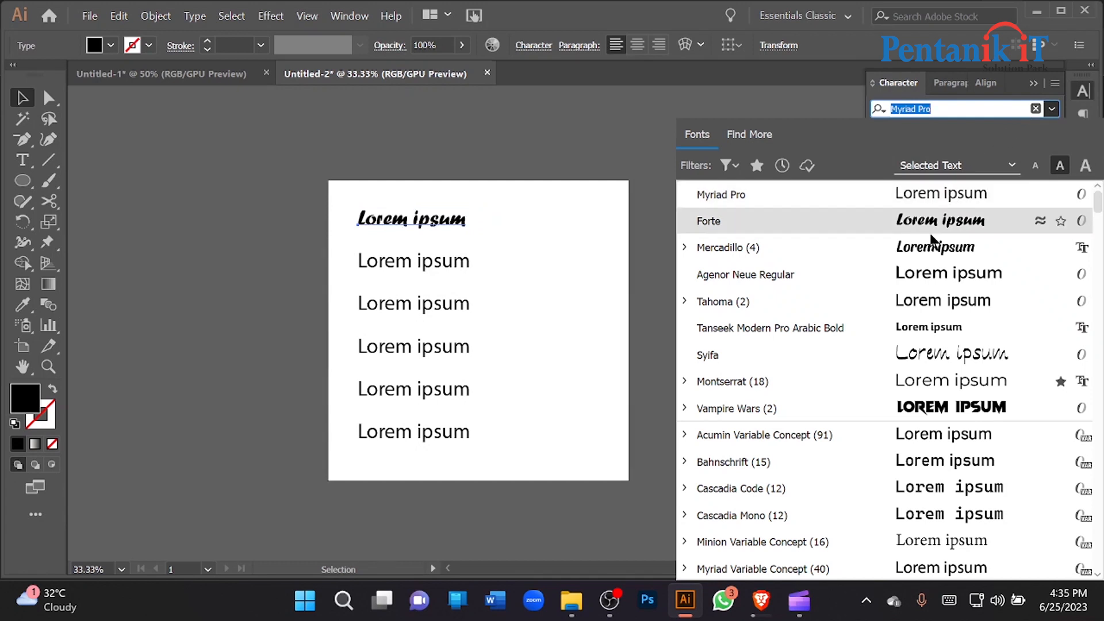
scroll(955, 340, down, 1)
scroll(963, 356, down, 3)
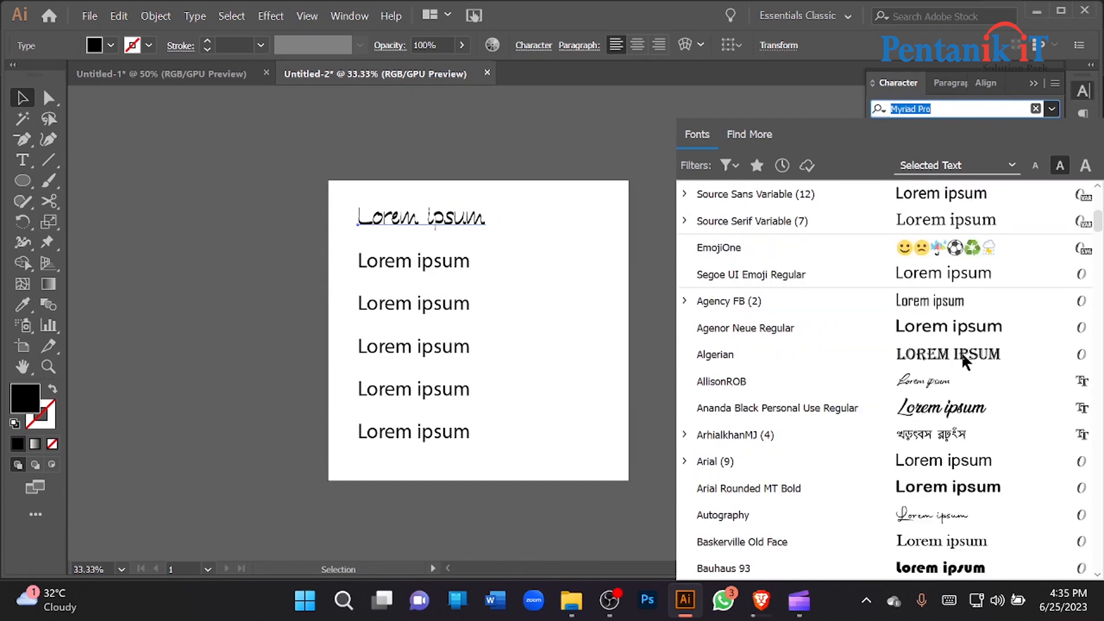
click(939, 382)
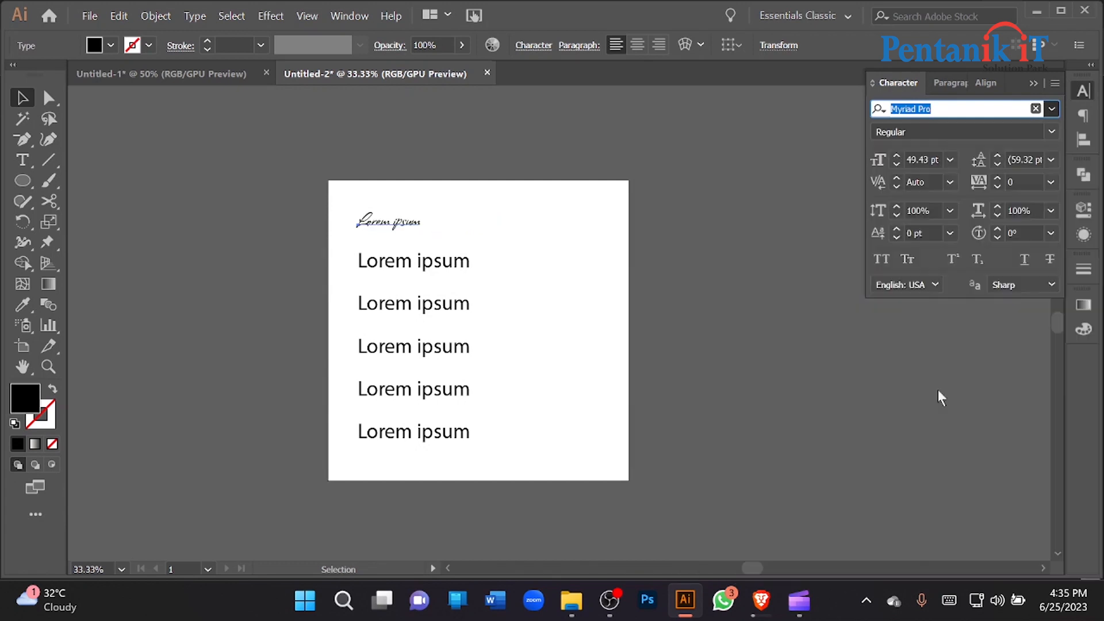
drag(423, 233, 447, 239)
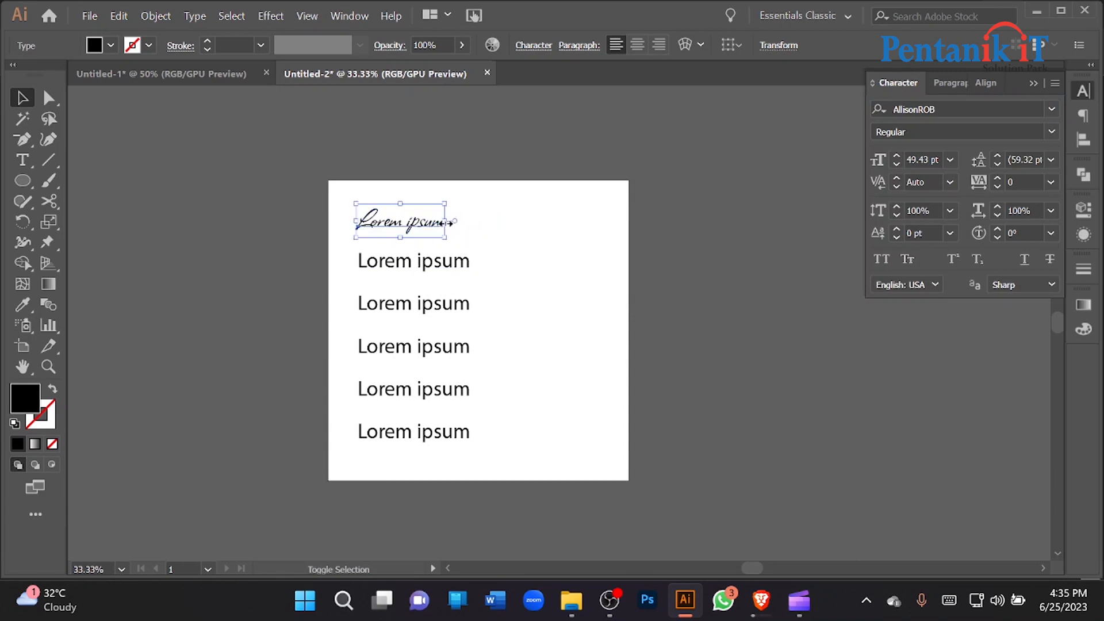
triple_click(418, 223)
text(Alison Rob)
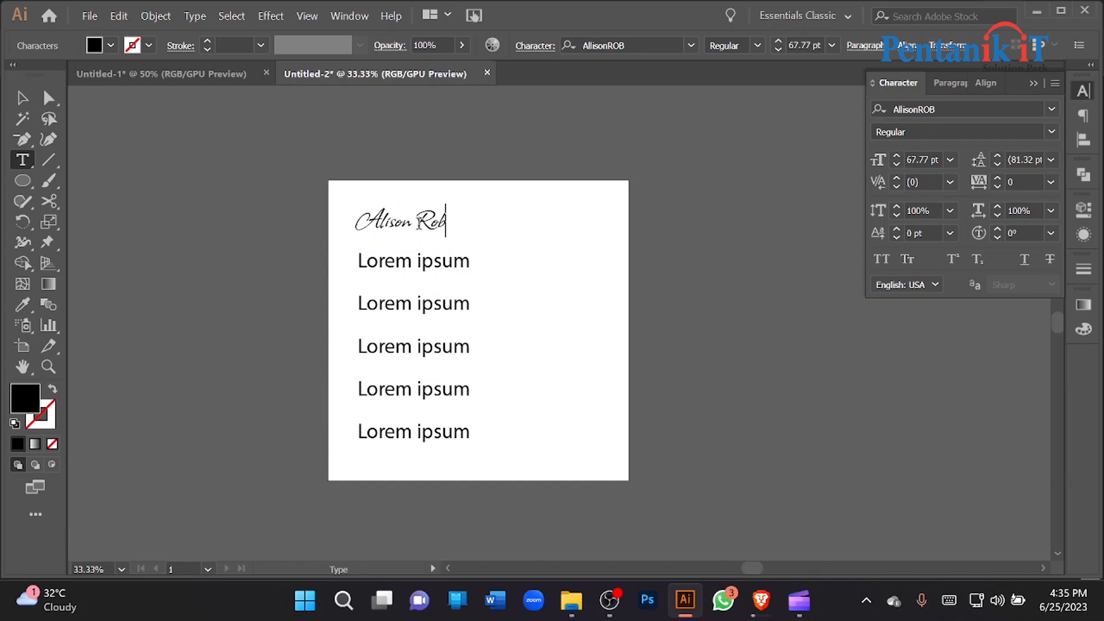
click(22, 98)
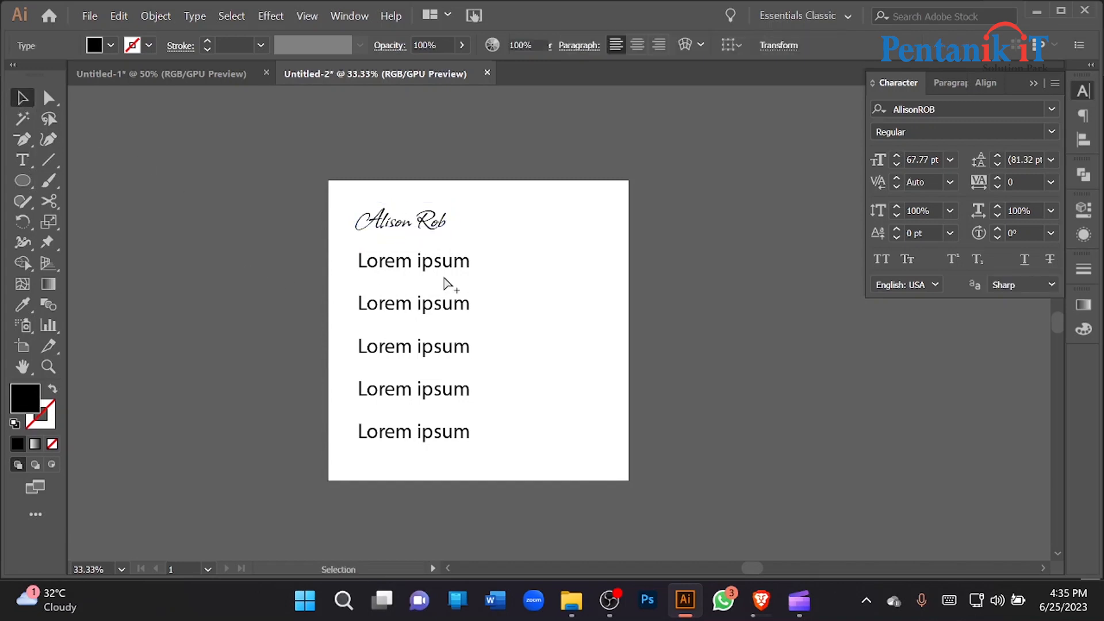
Set the second text line's font to Autography
scroll(443, 285, up, 1)
click(429, 254)
click(1051, 110)
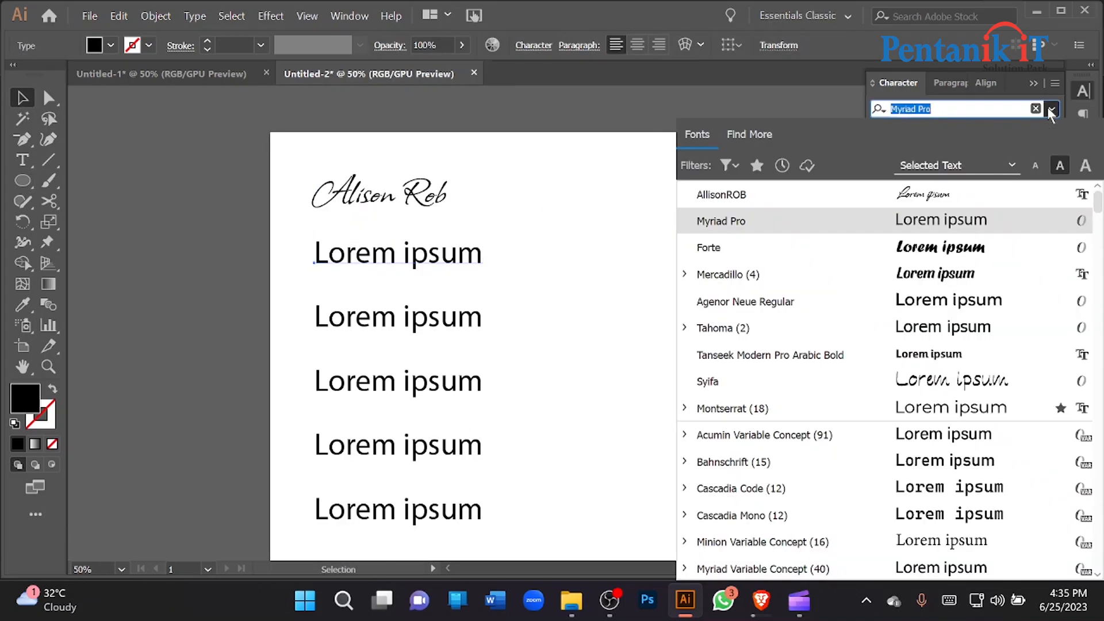
scroll(962, 302, down, 8)
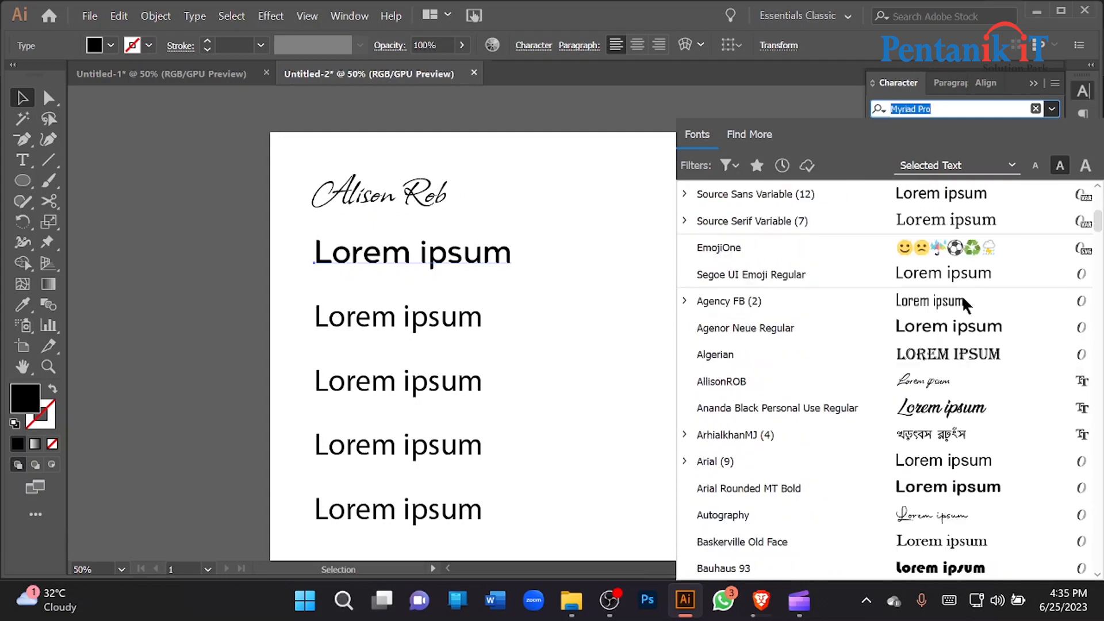
scroll(952, 410, down, 2)
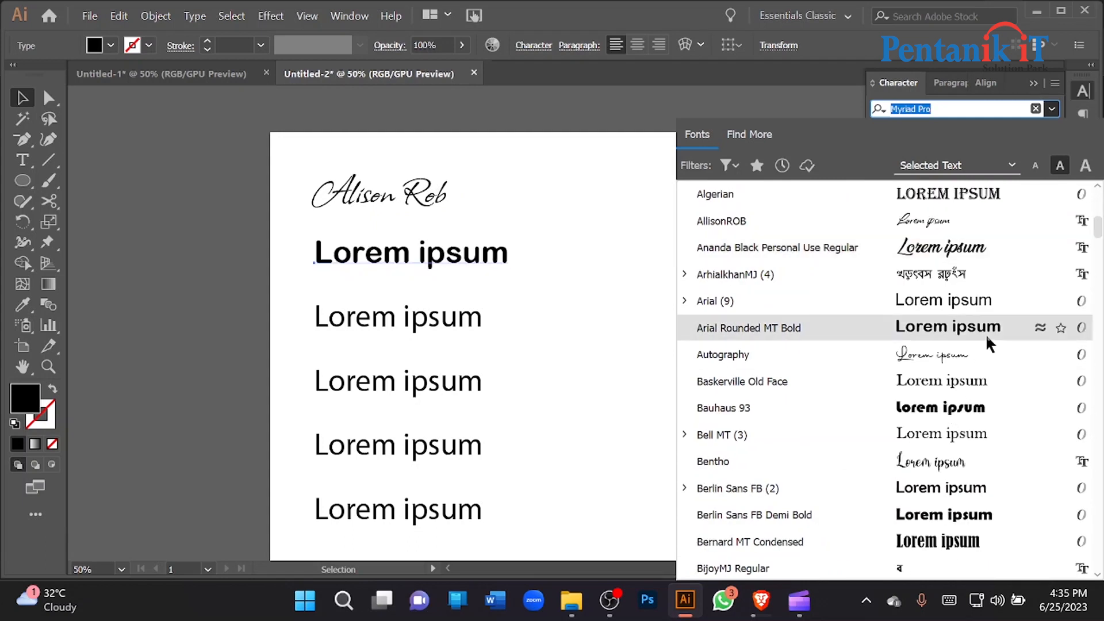
click(979, 365)
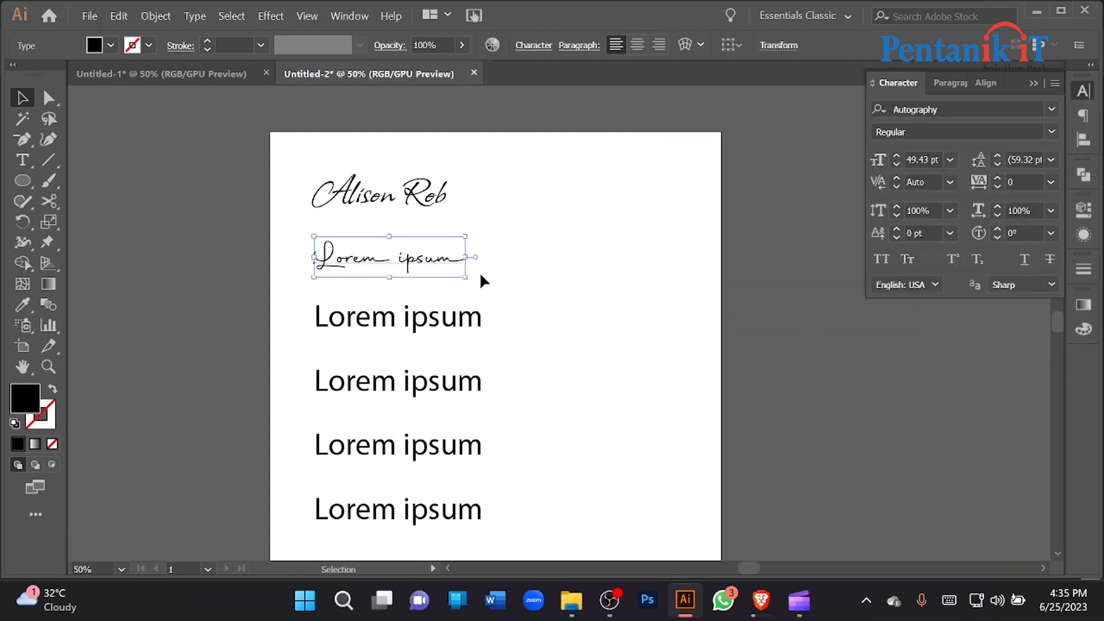
Replace the second line's text with "Autography" and enlarge it to about 54 pt
triple_click(390, 268)
text(Auto)
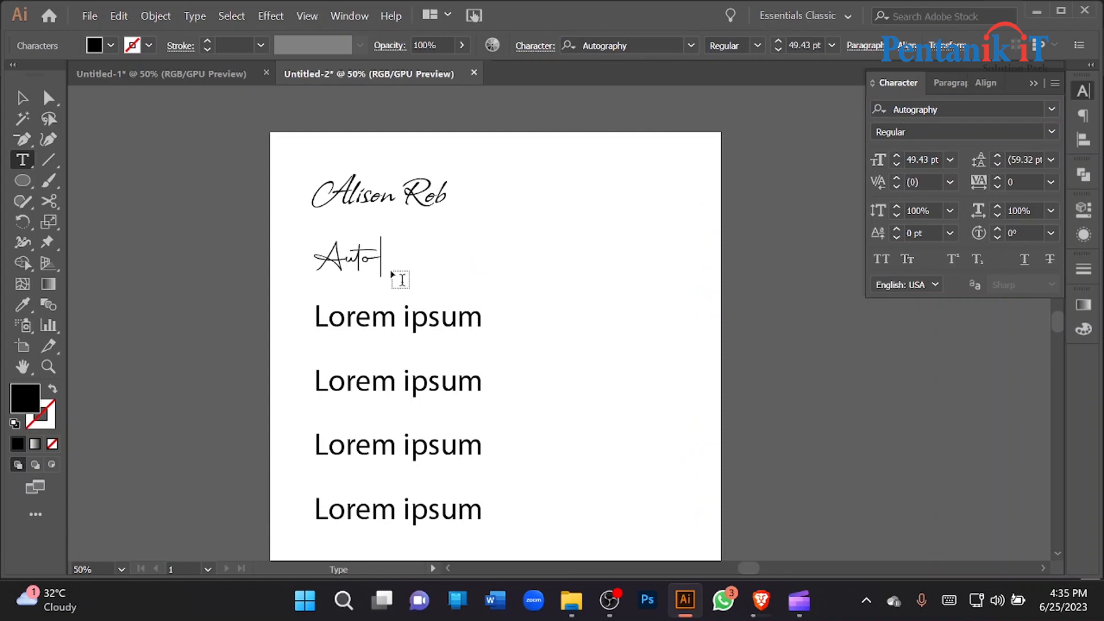
text(graphy)
click(23, 99)
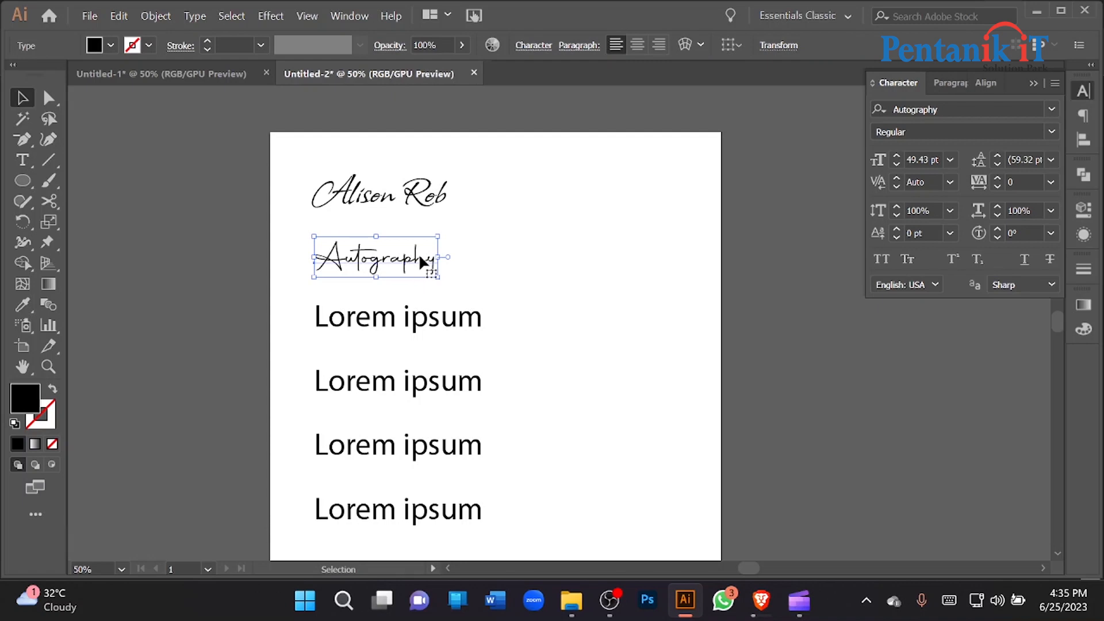
drag(442, 257, 451, 258)
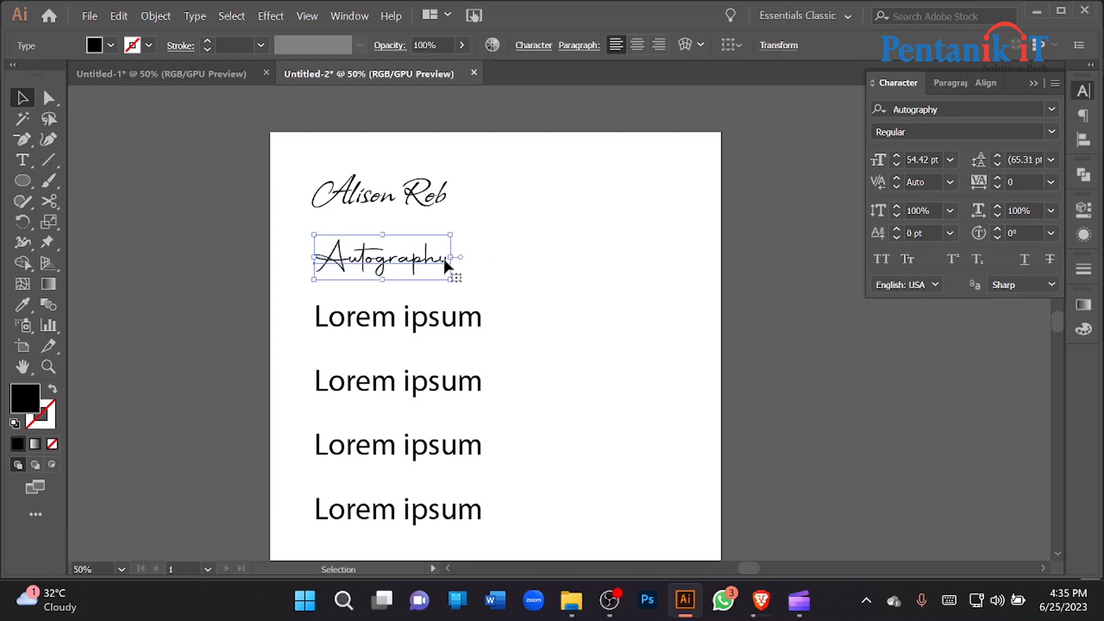
double_click(446, 257)
key(BackSpace)
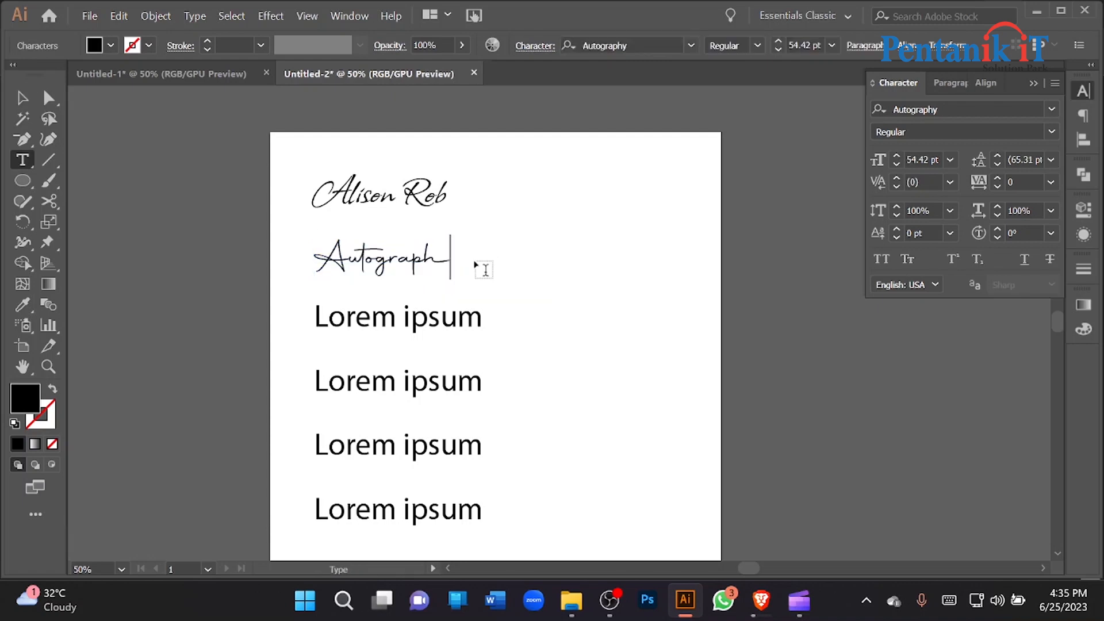
key(Escape)
click(204, 273)
Set the third text line's font to Bentho
click(348, 321)
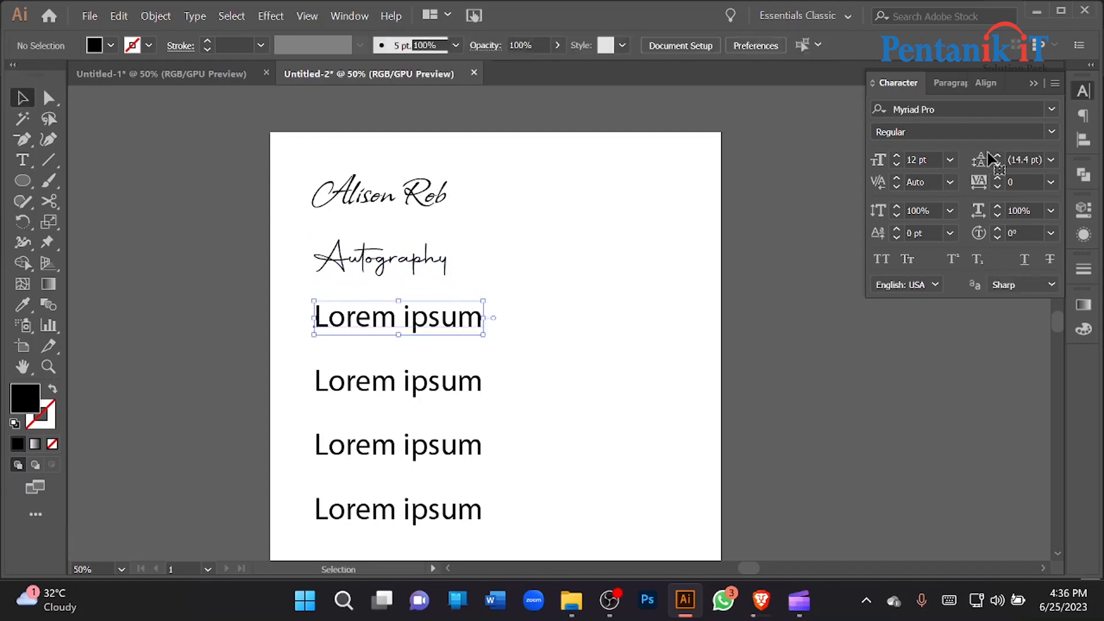
click(1052, 108)
scroll(933, 298, down, 2)
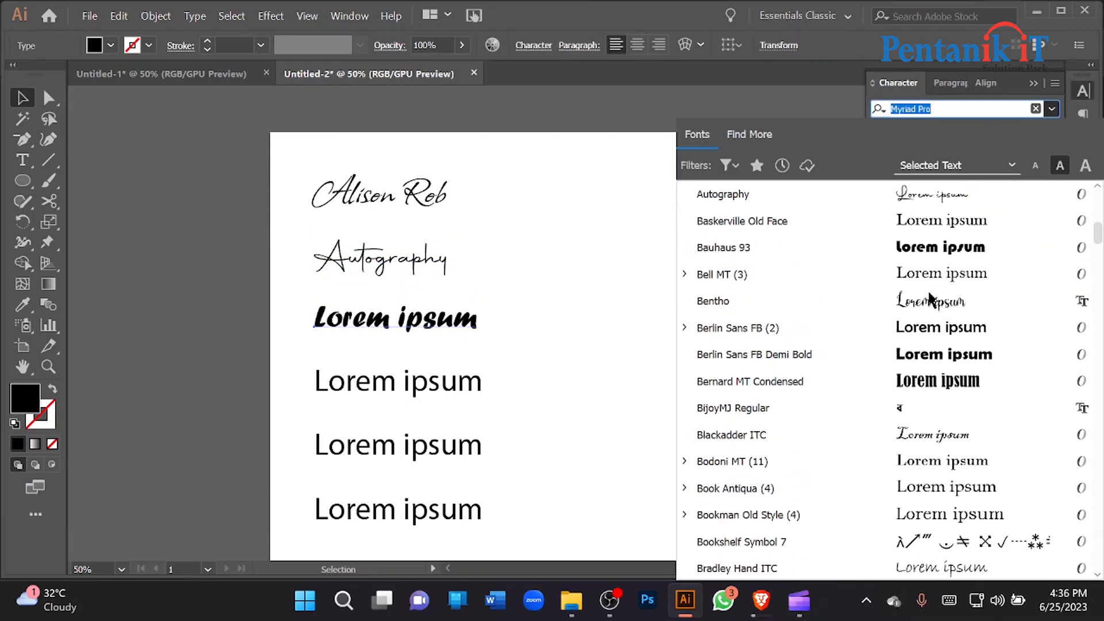
click(948, 305)
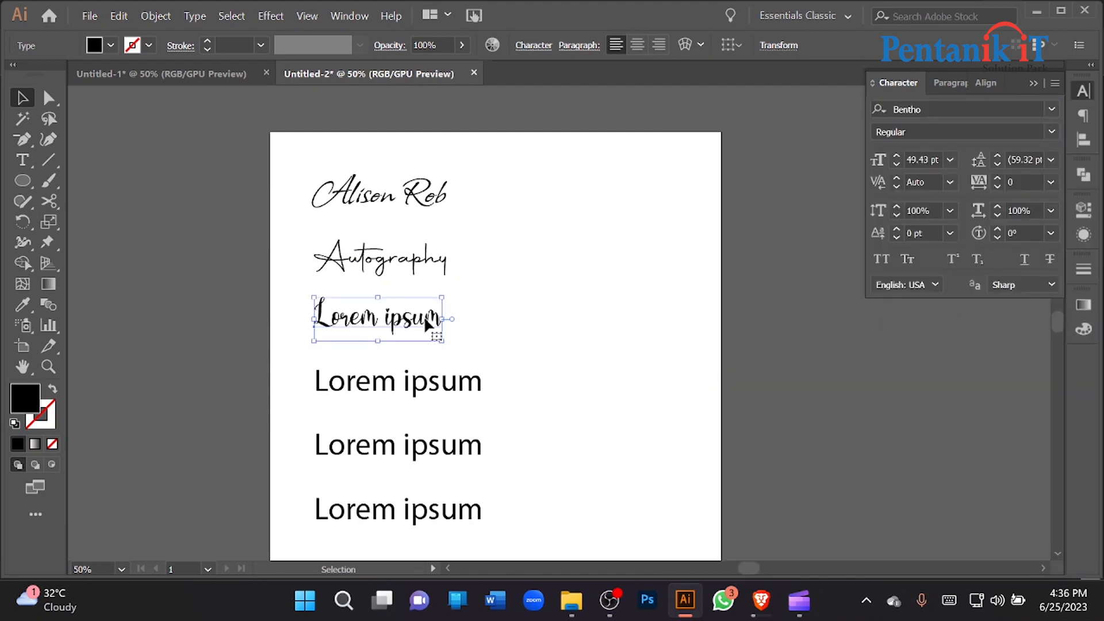
Replace the third line's text with "Bentho" and deselect it
double_click(424, 316)
key(ctrl+a)
text(Bentho)
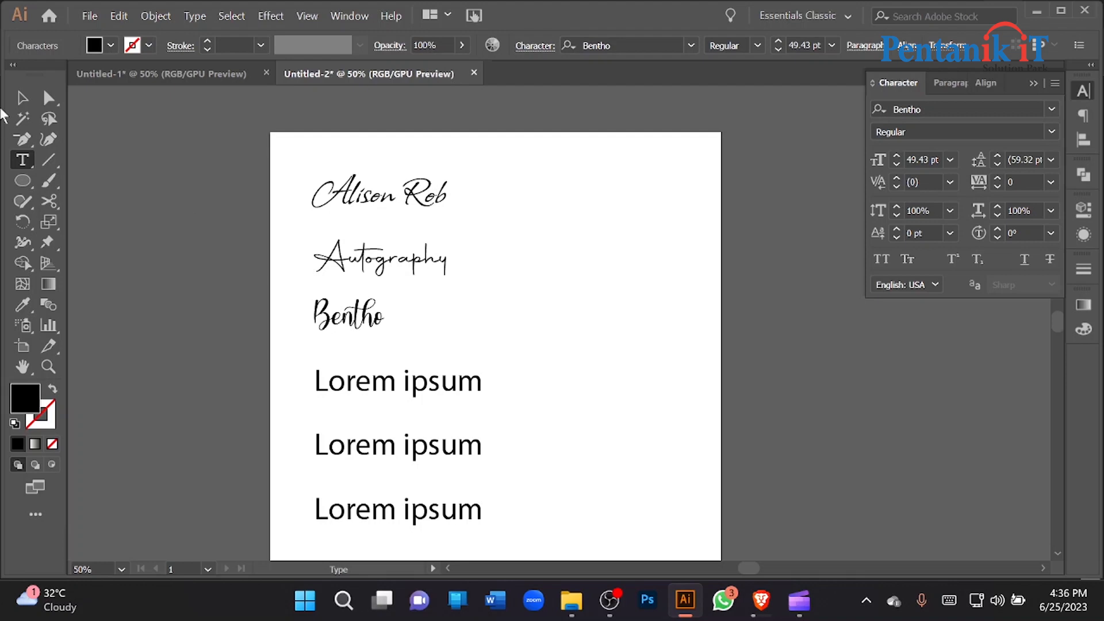
click(22, 97)
click(129, 169)
click(418, 384)
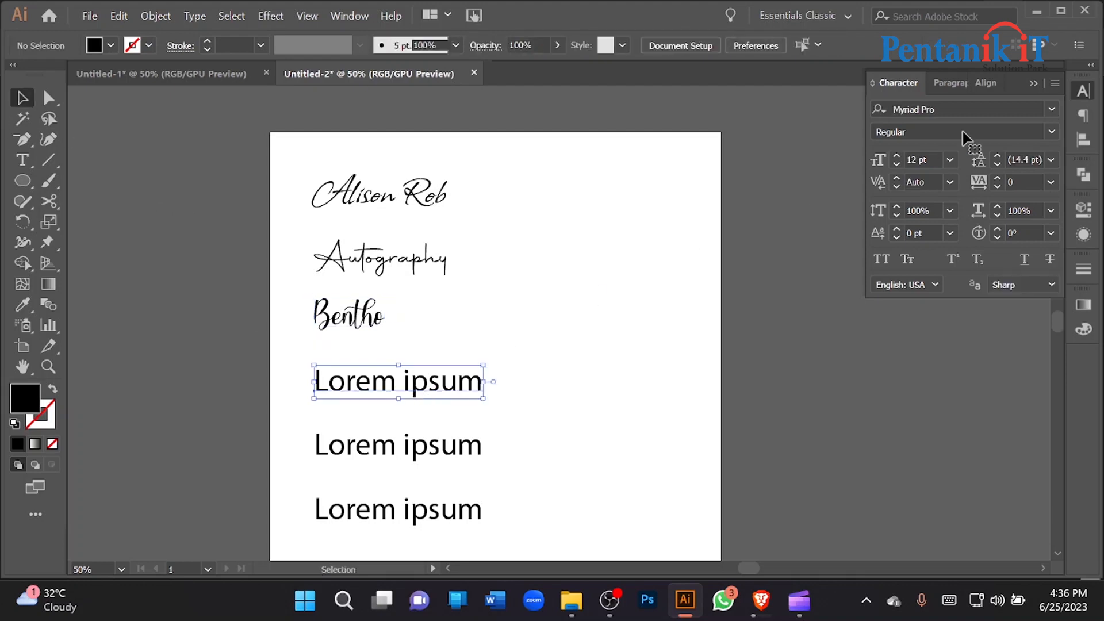
click(1027, 108)
text(cal)
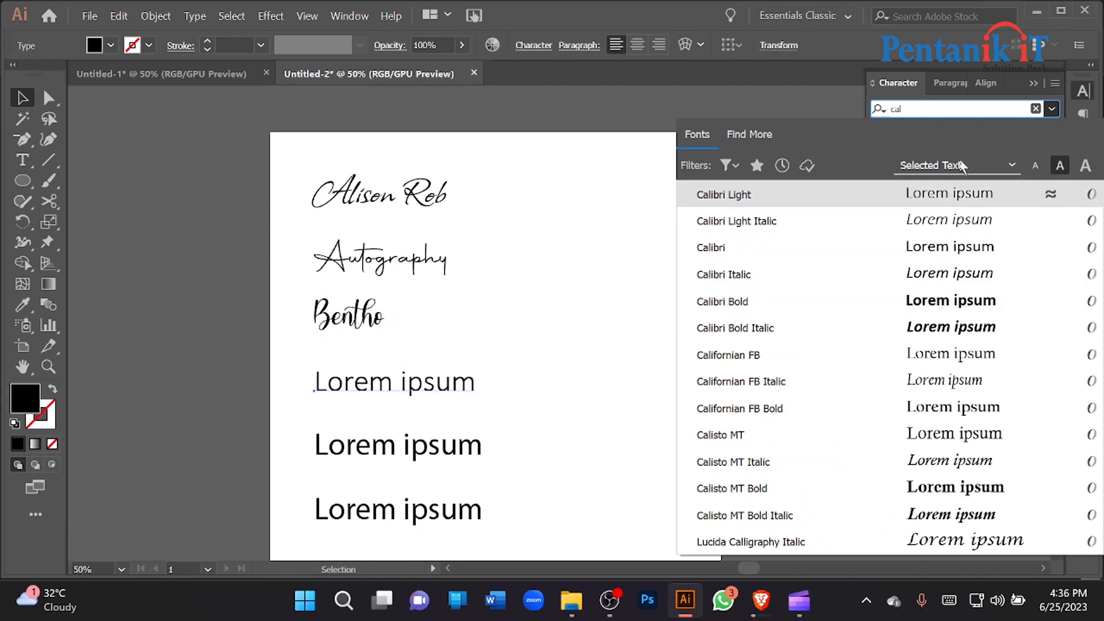
click(609, 322)
Check the signature fonts page on 1001fonts.com in the browser and set the fourth text line's font to Creattion Demo in Illustrator
click(468, 385)
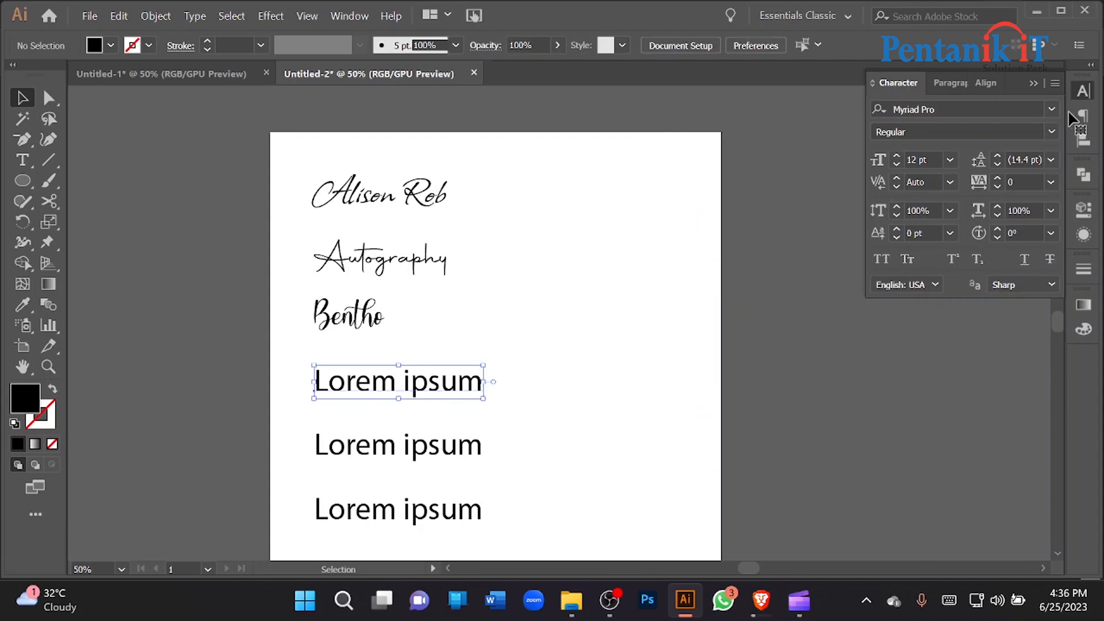
click(1053, 108)
scroll(1002, 214, down, 3)
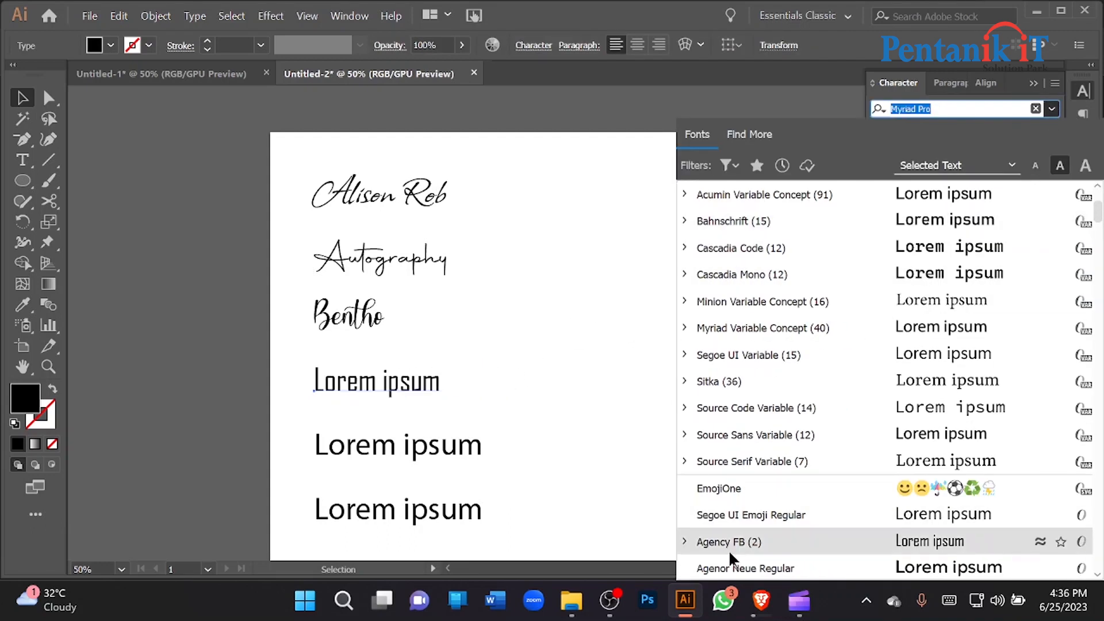
click(762, 602)
click(477, 12)
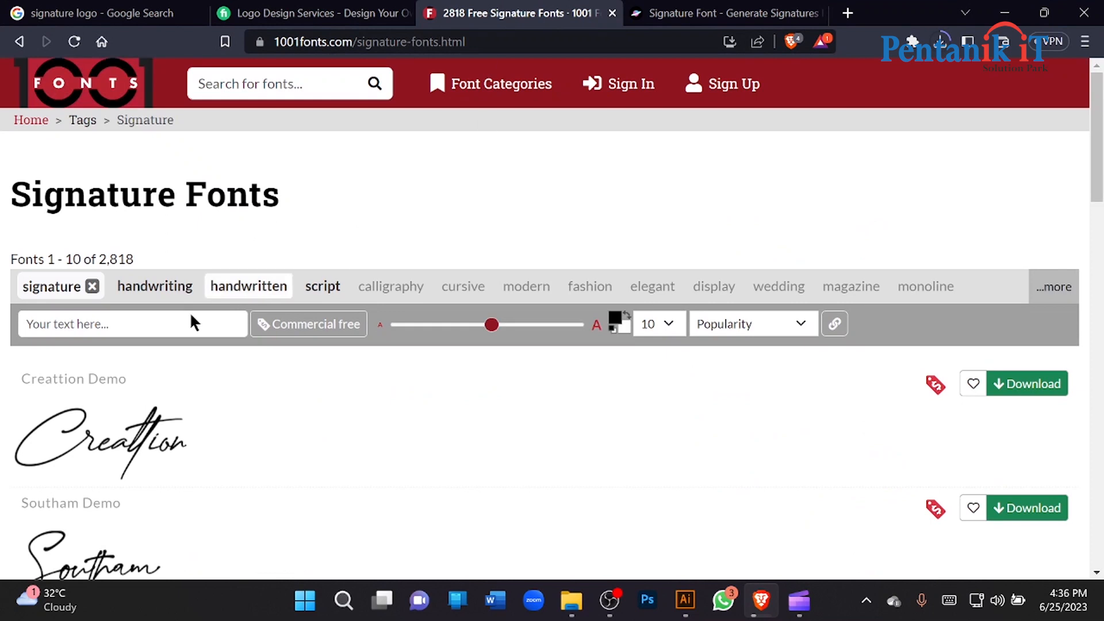
click(685, 600)
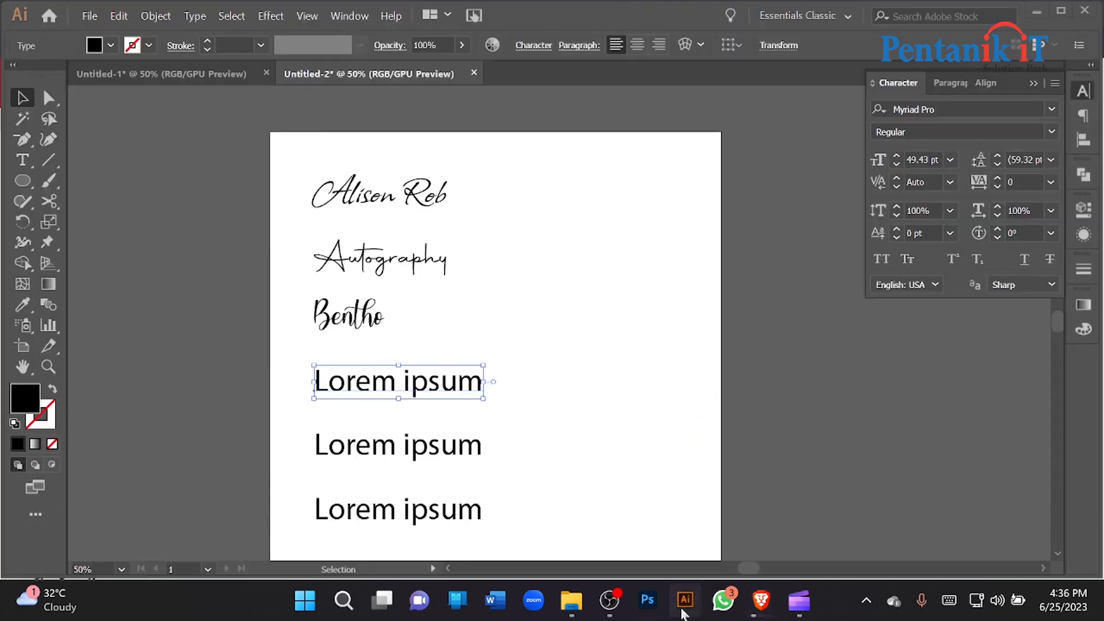
text(crea)
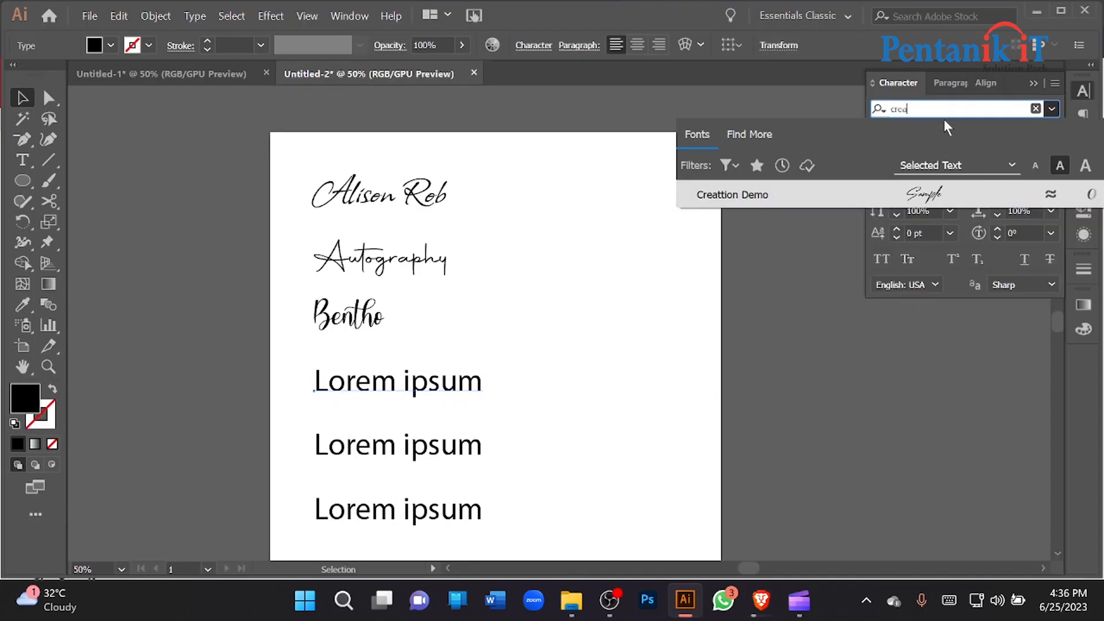
click(943, 190)
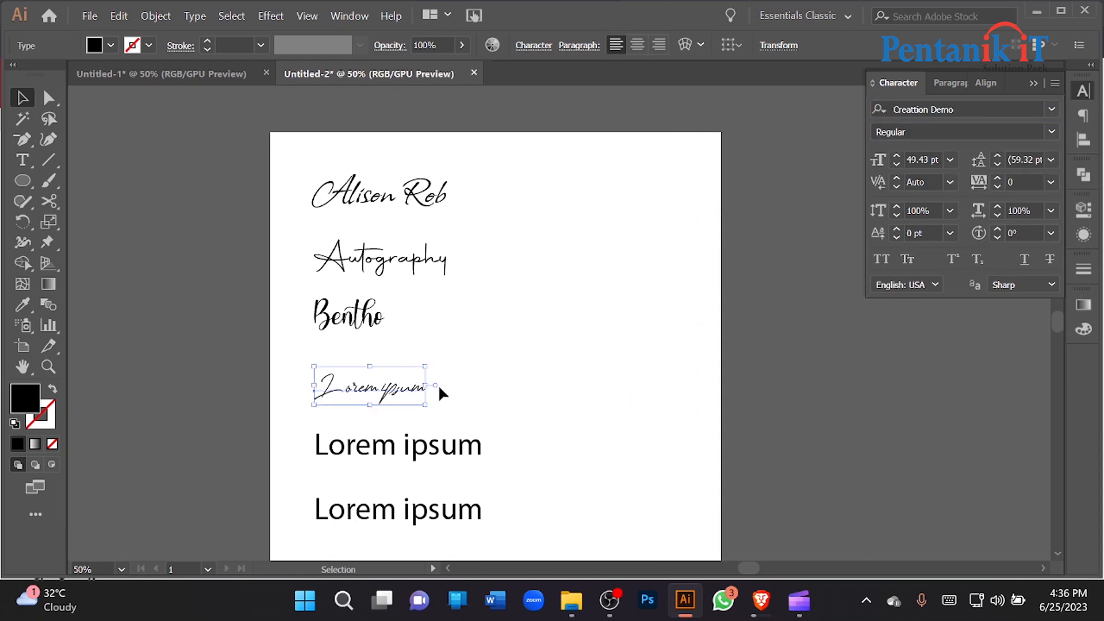
Replace the fourth line's text with its font name, "Creattion Demo"
key(a)
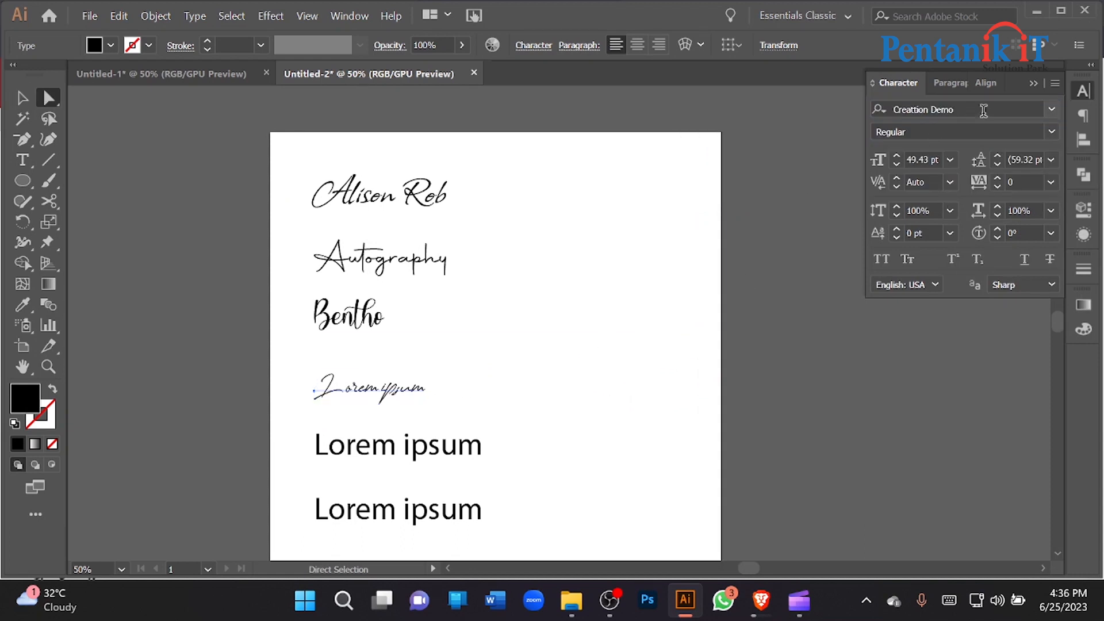
click(984, 109)
key(ctrl+c)
double_click(417, 384)
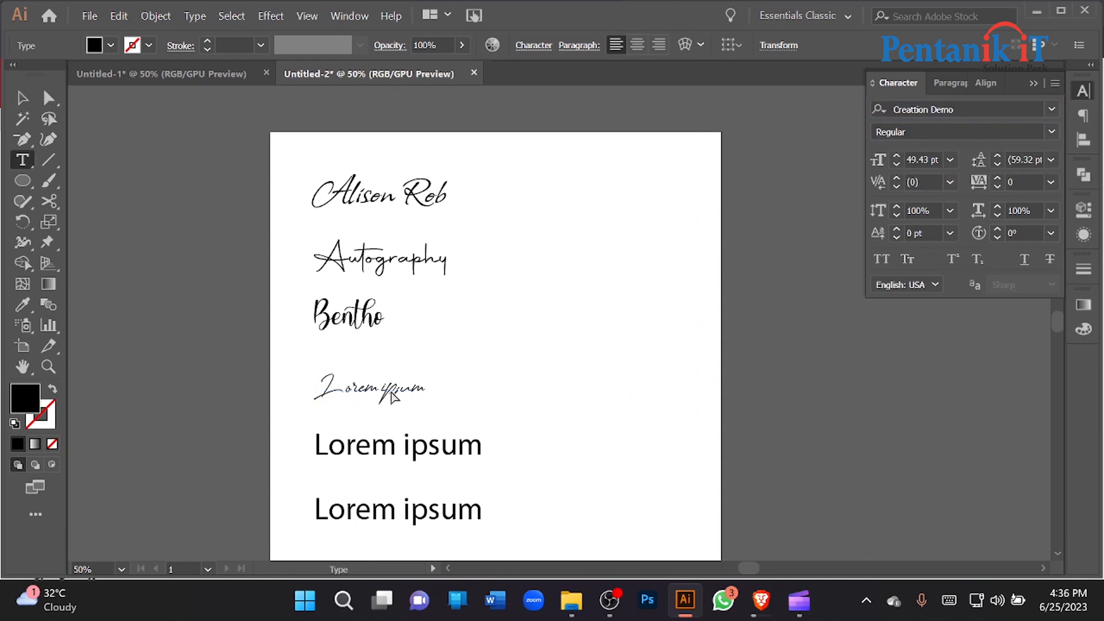
key(ctrl+a)
key(ctrl+v)
key(Escape)
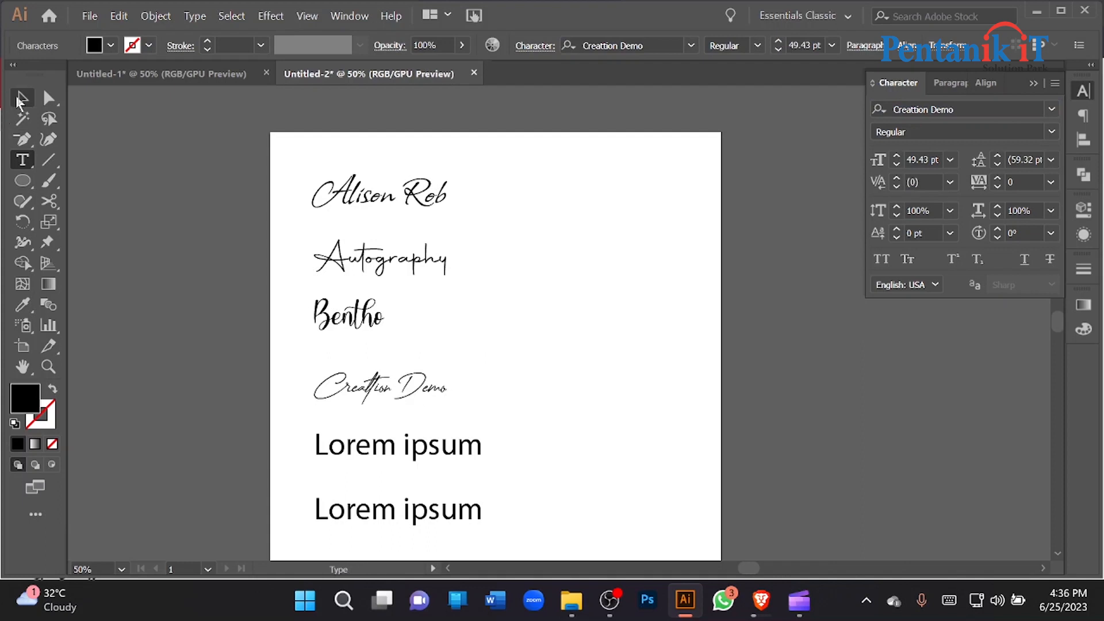
Set the fifth text line's font to Brittany Signature
scroll(259, 375, down, 1)
click(406, 404)
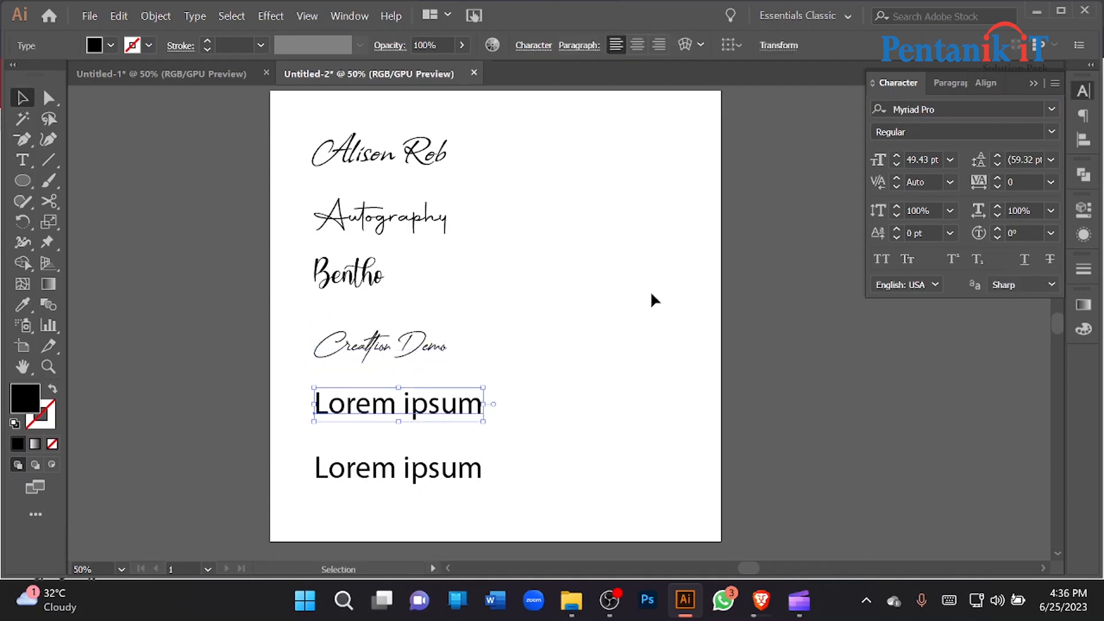
click(1053, 109)
scroll(919, 251, down, 10)
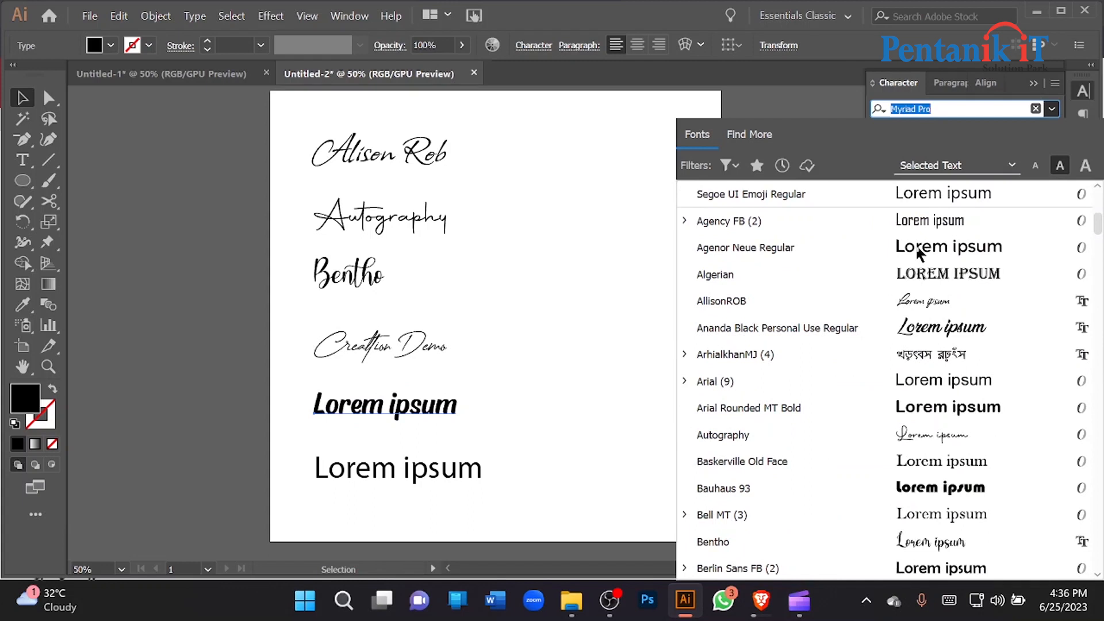
scroll(919, 251, up, 4)
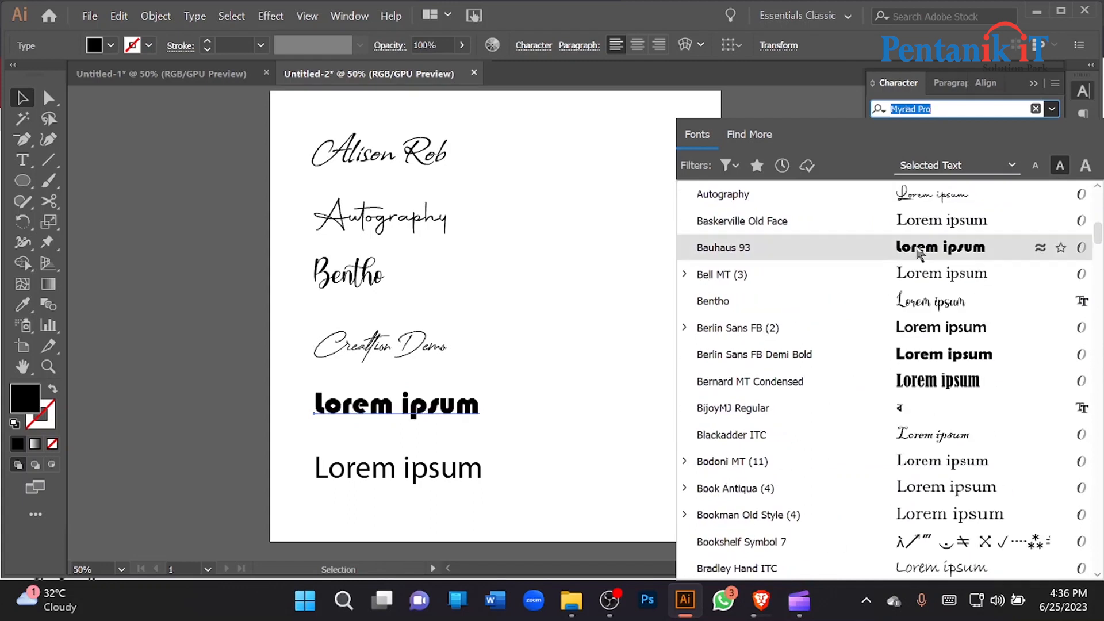
scroll(933, 305, down, 2)
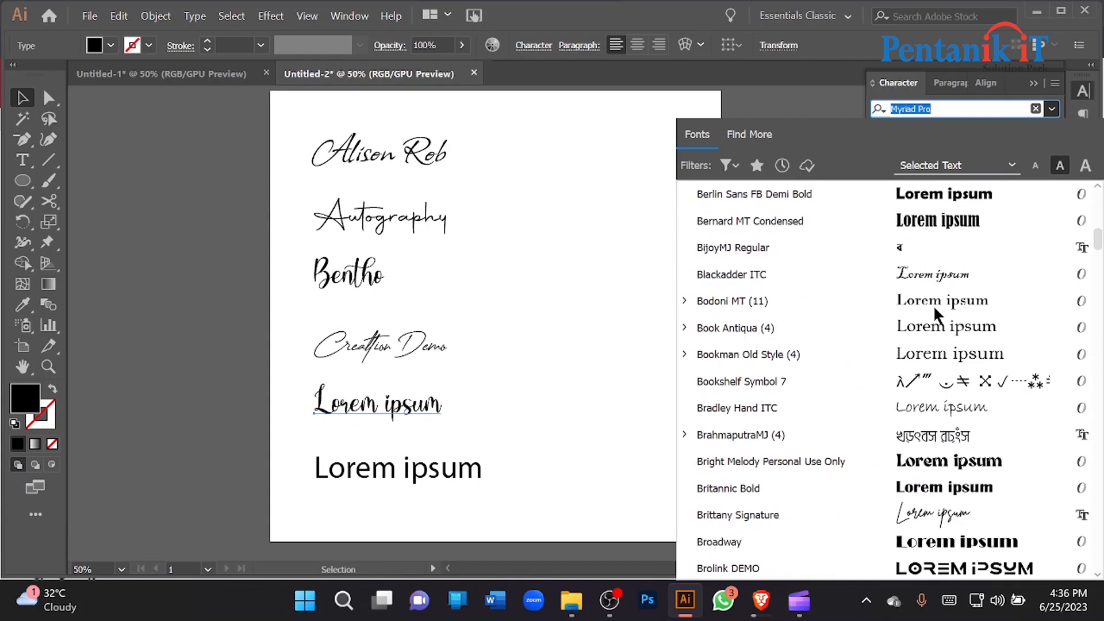
click(919, 513)
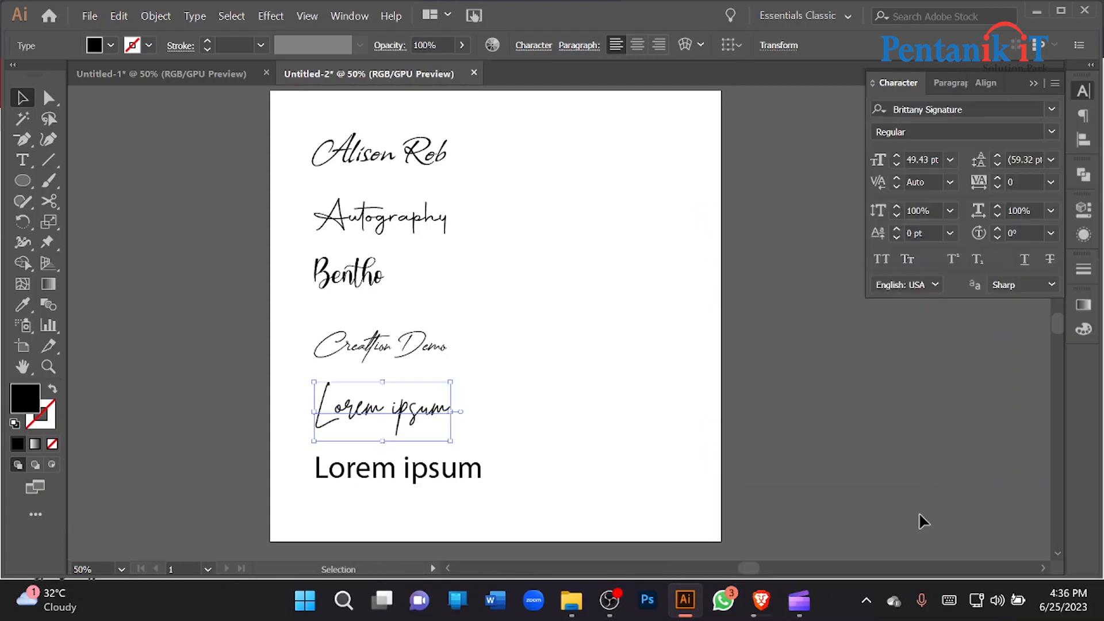
Replace the fifth line's text with "Brittany Signature" and deselect it
click(1005, 109)
key(ctrl+c)
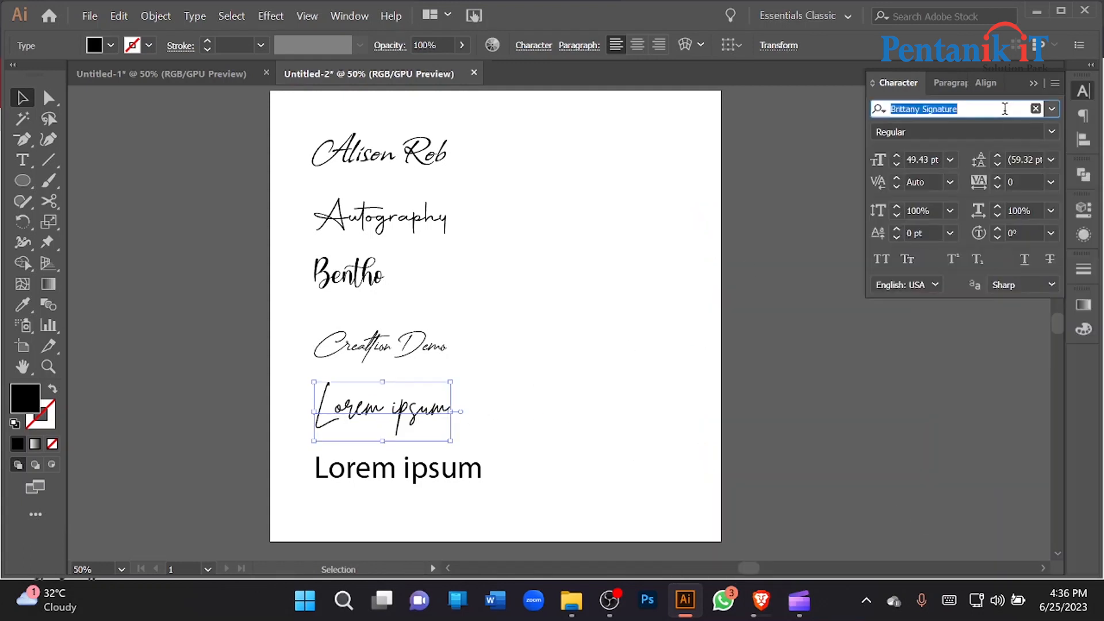
double_click(365, 409)
key(ctrl+a)
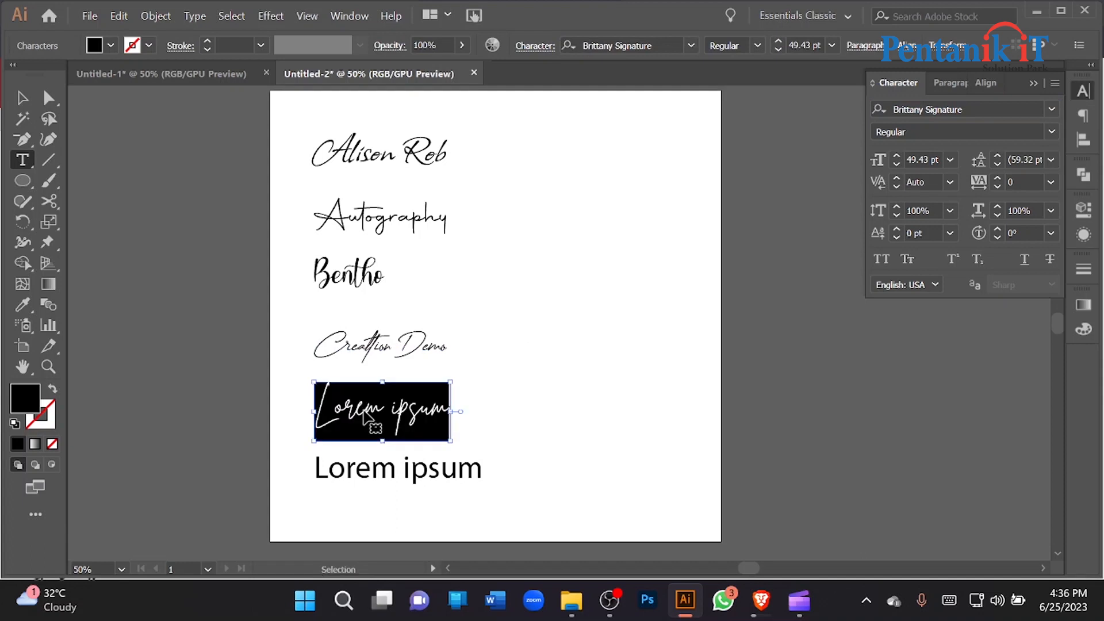
key(ctrl+v)
click(21, 98)
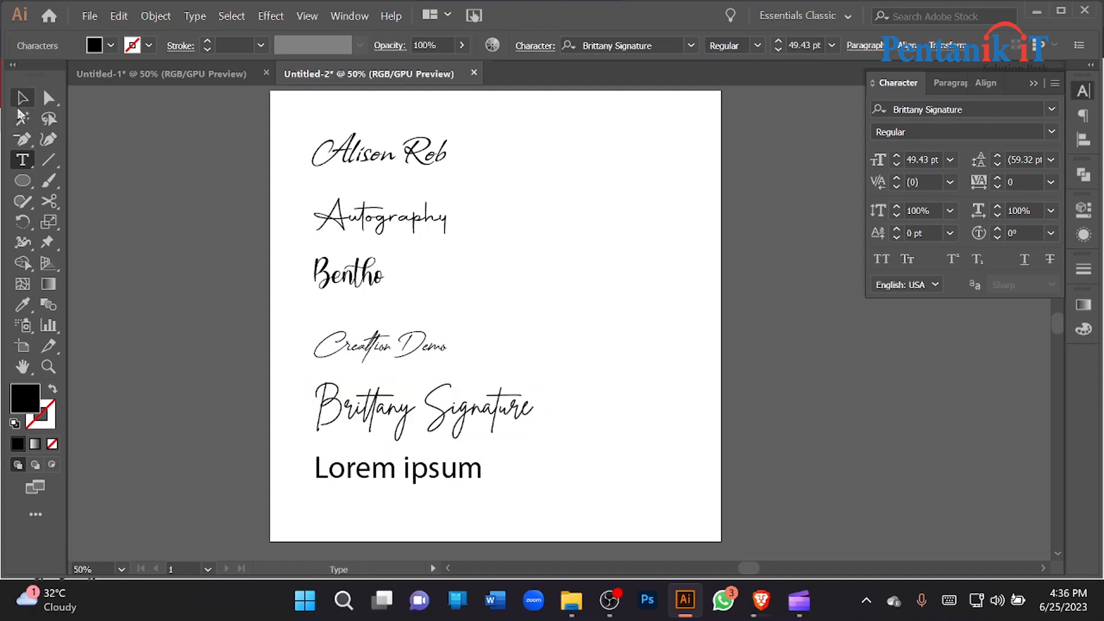
click(118, 293)
Set the sixth text line's font to Buffalo
scroll(389, 444, down, 2)
click(401, 421)
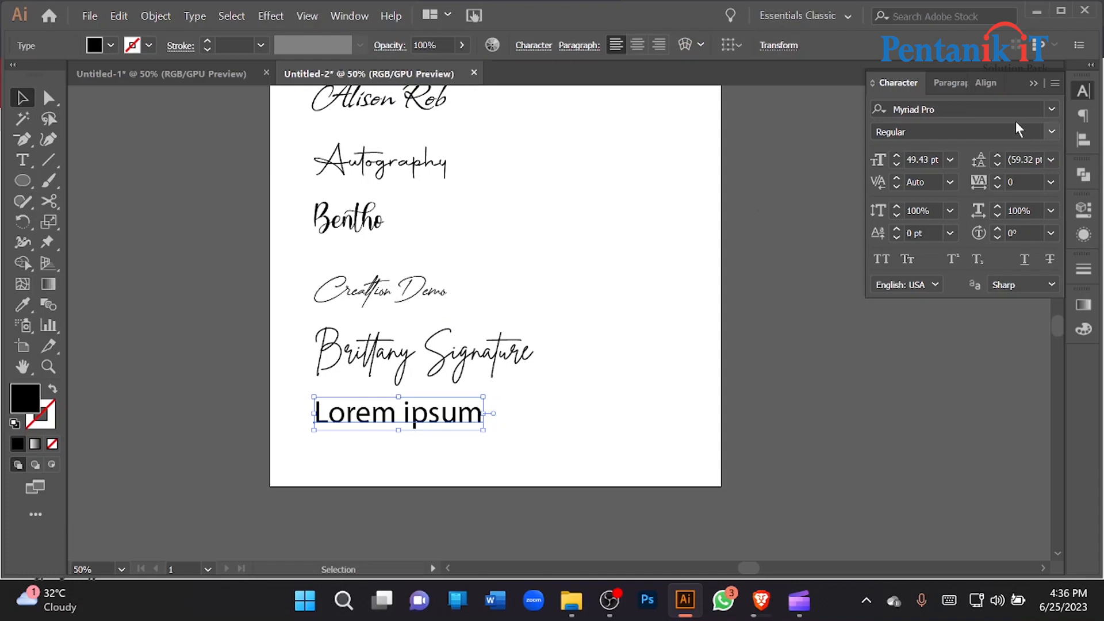
click(1053, 113)
scroll(982, 282, down, 10)
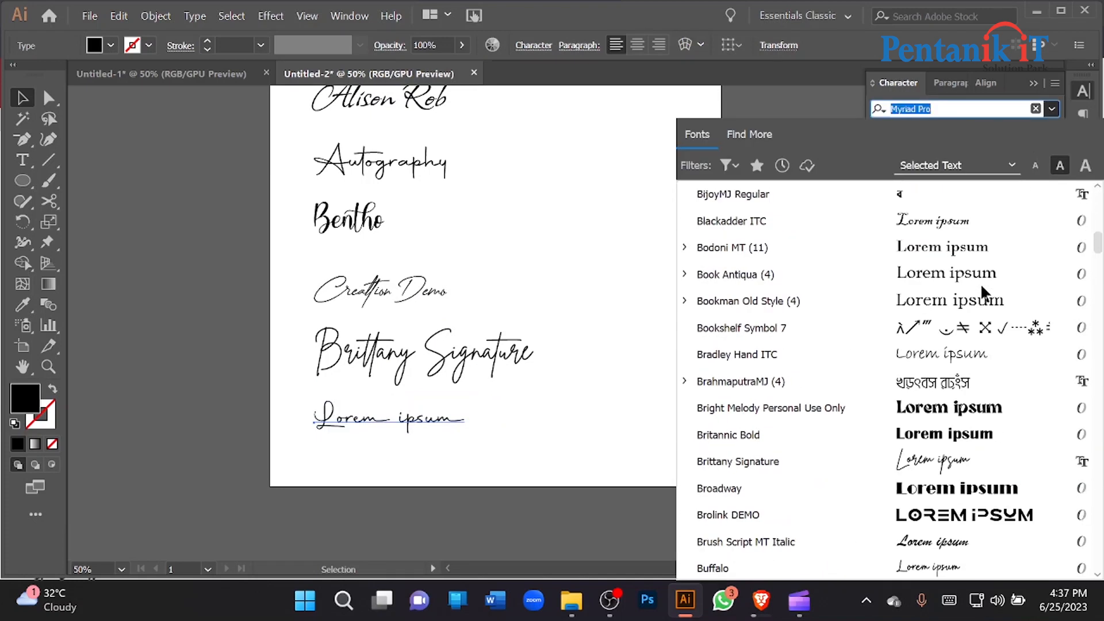
scroll(982, 283, down, 1)
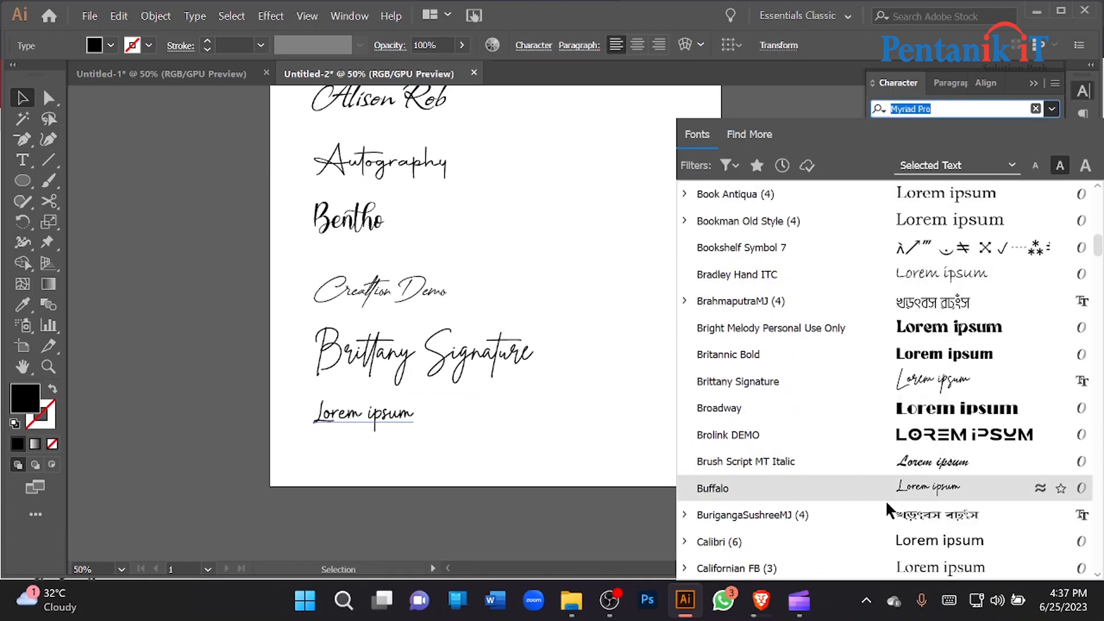
click(935, 490)
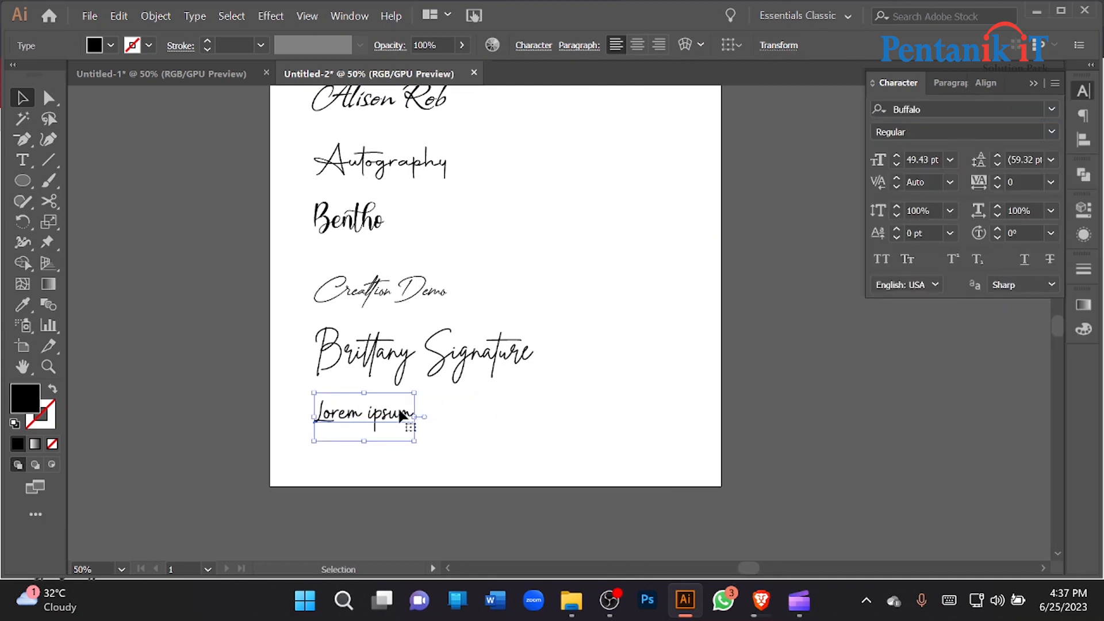
Replace the sixth line's text with "Buffalo" and deselect it
click(942, 109)
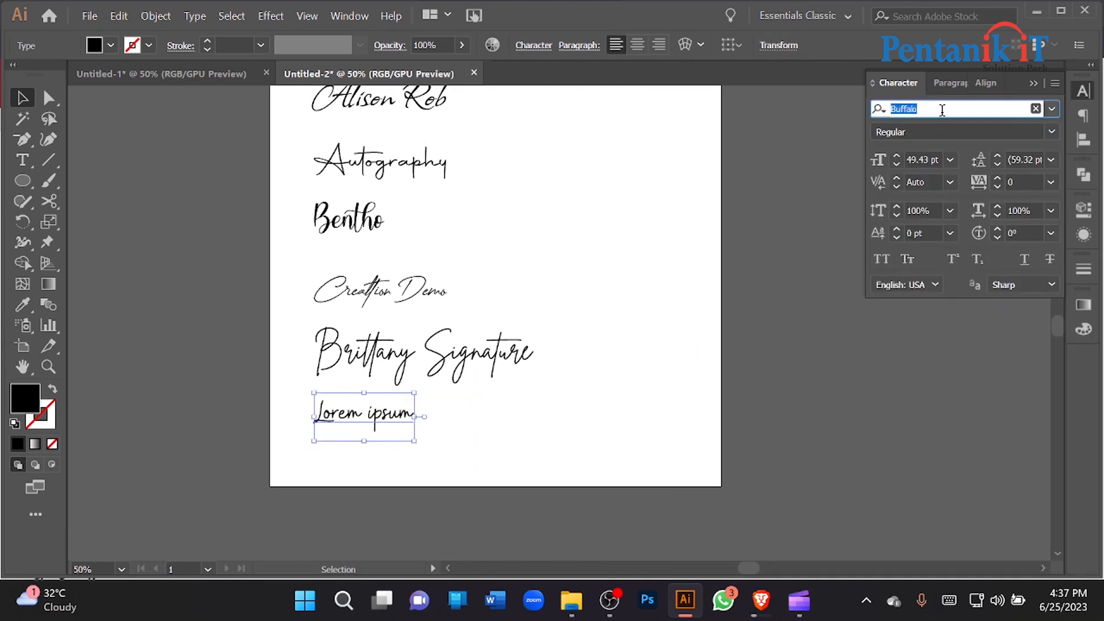
double_click(396, 408)
text(Buffalo)
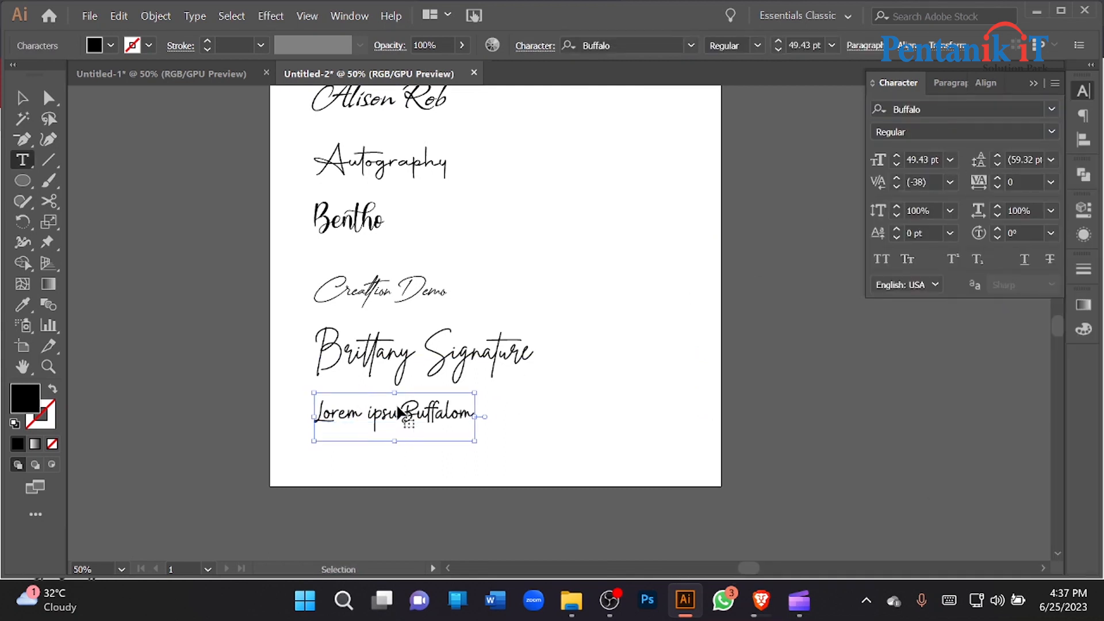
key(ctrl+a)
key(ctrl+v)
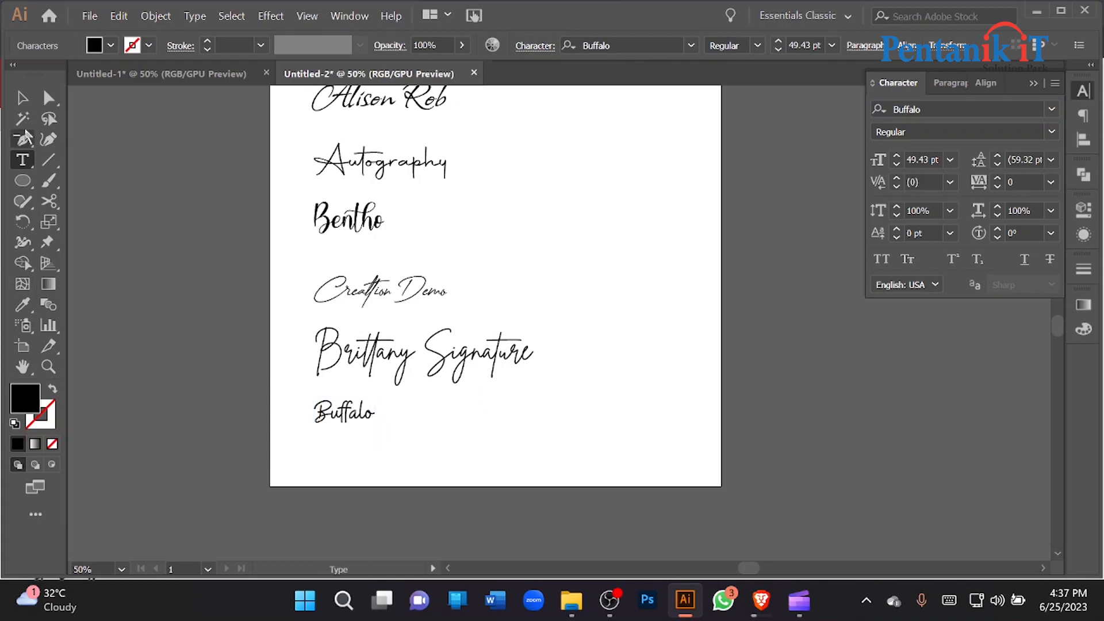
click(22, 99)
click(513, 480)
Duplicate the six text lines as a second column beside the originals and scale both columns down to fit the artboard
scroll(507, 264, up, 2)
drag(522, 102, 377, 473)
drag(346, 272, 604, 268)
scroll(495, 305, right, 2)
drag(219, 115, 673, 506)
drag(722, 298, 624, 299)
Set the font of the second column's first line to Darlington Demo
click(518, 172)
click(518, 172)
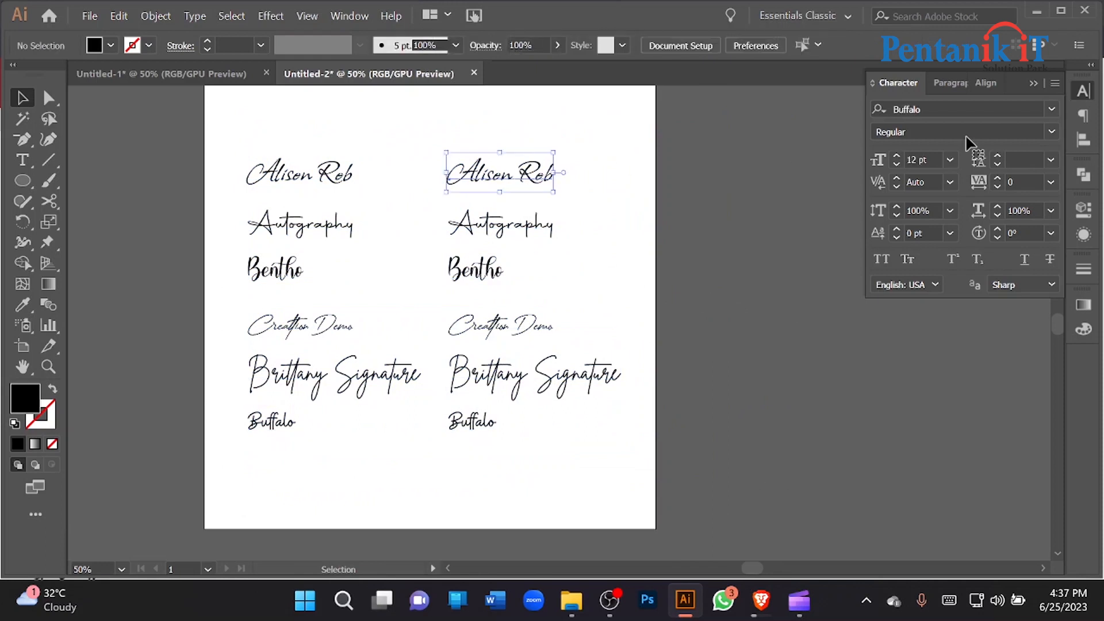
click(1051, 109)
scroll(999, 292, down, 5)
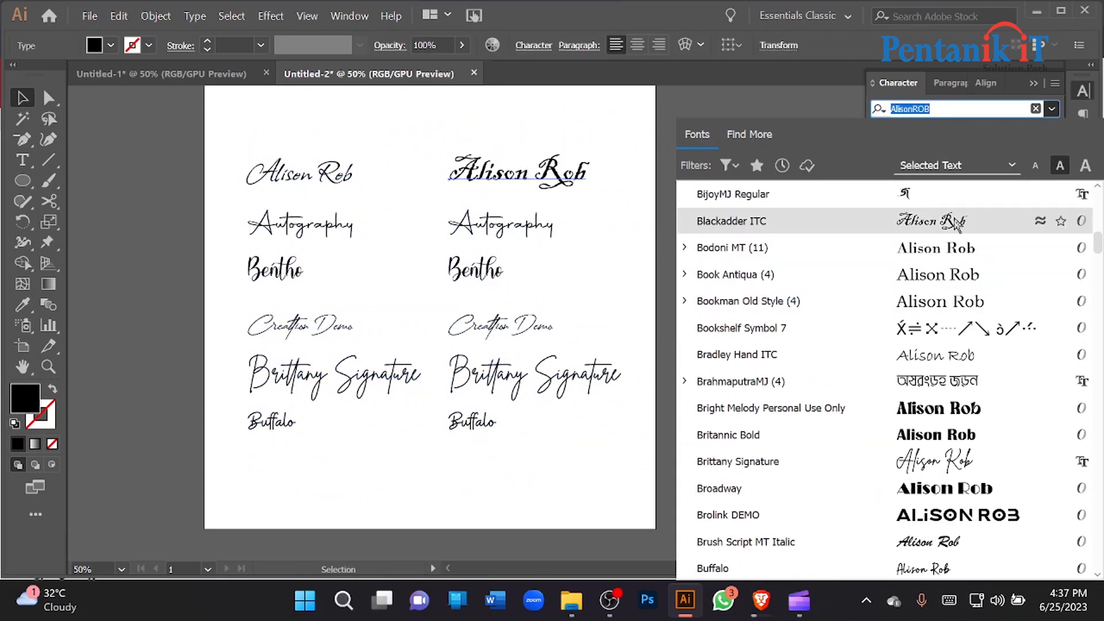
scroll(962, 256, down, 2)
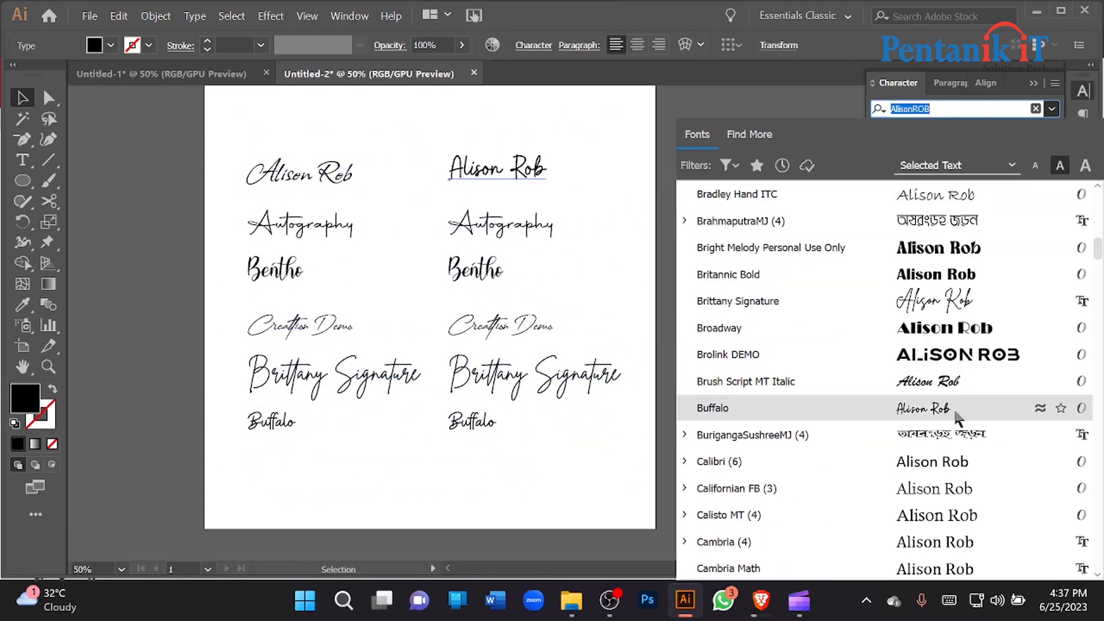
scroll(957, 414, down, 1)
scroll(956, 405, down, 4)
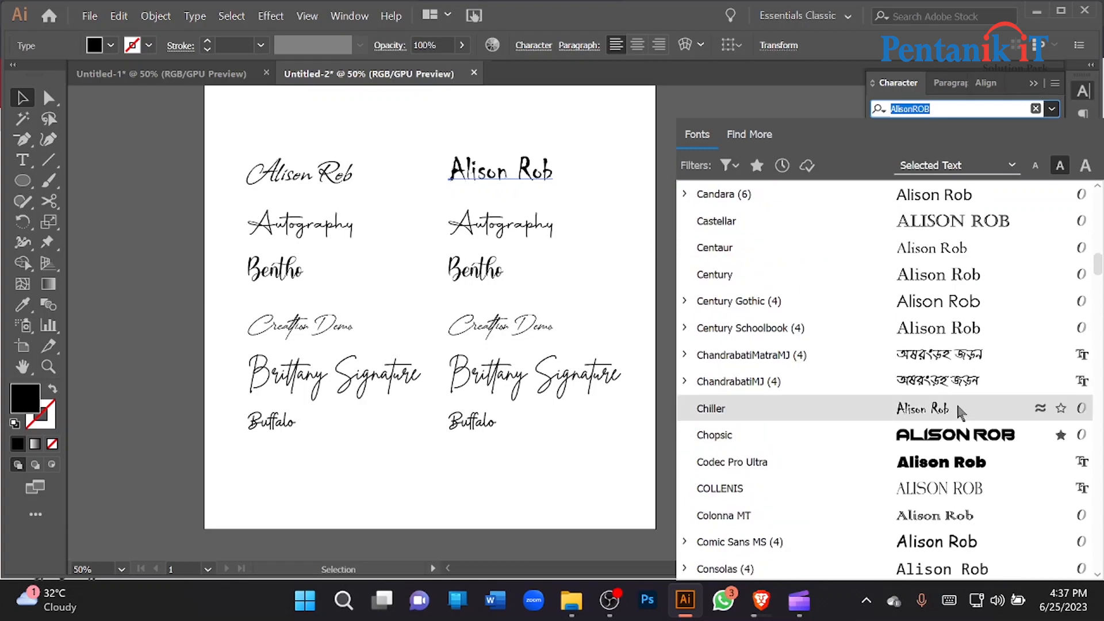
scroll(957, 403, down, 2)
scroll(959, 412, down, 2)
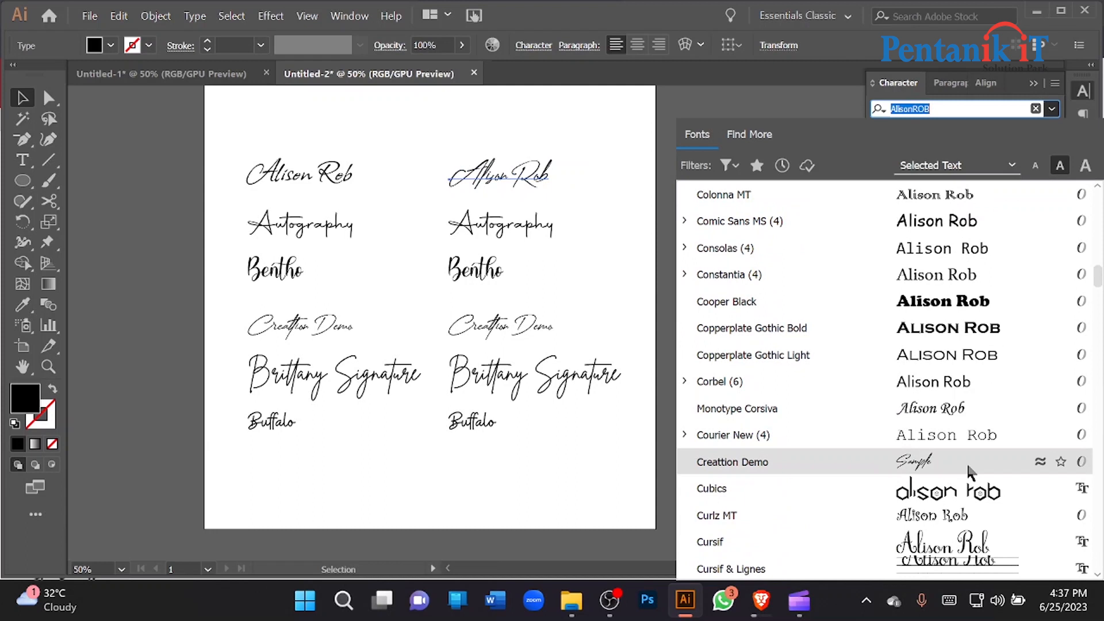
scroll(968, 464, down, 3)
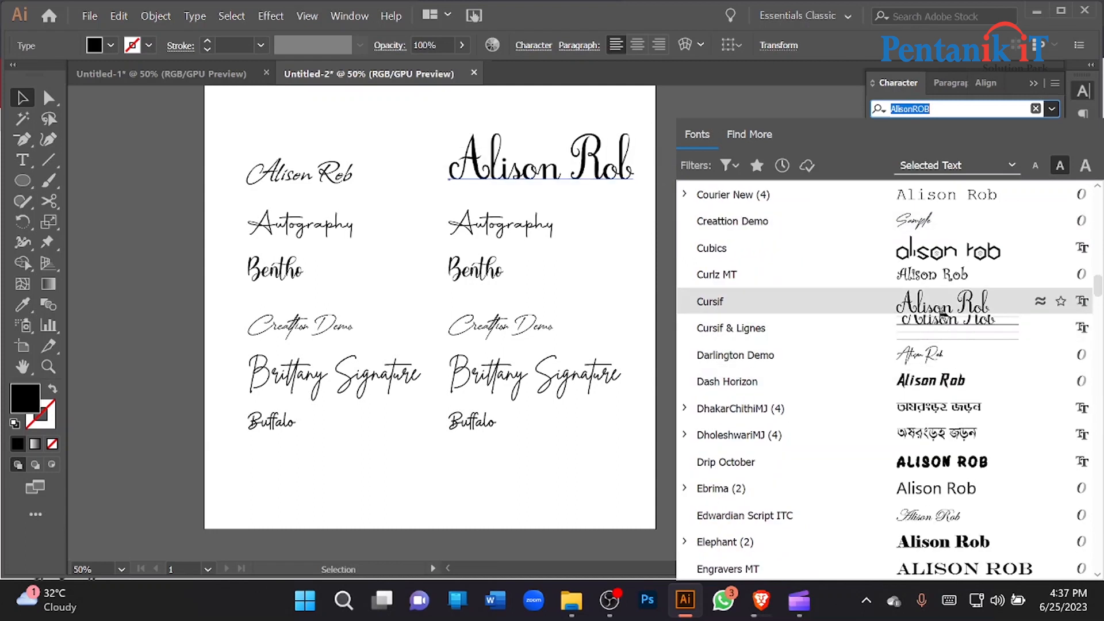
click(956, 355)
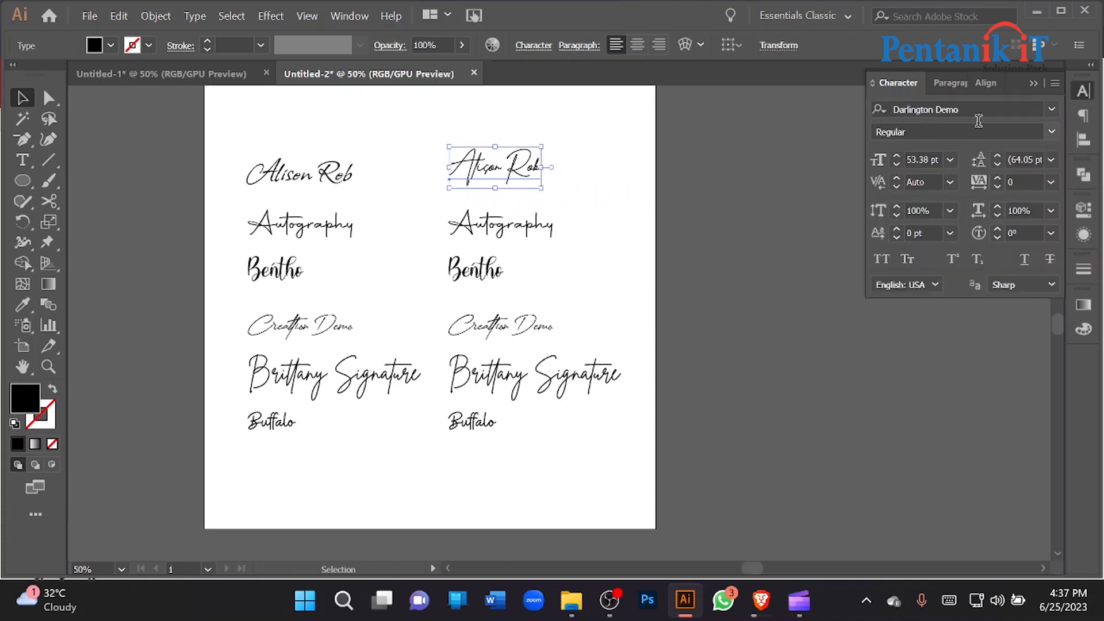
Replace the text of the second column's first line with "Darlington Demo"
click(978, 104)
key(ctrl+c)
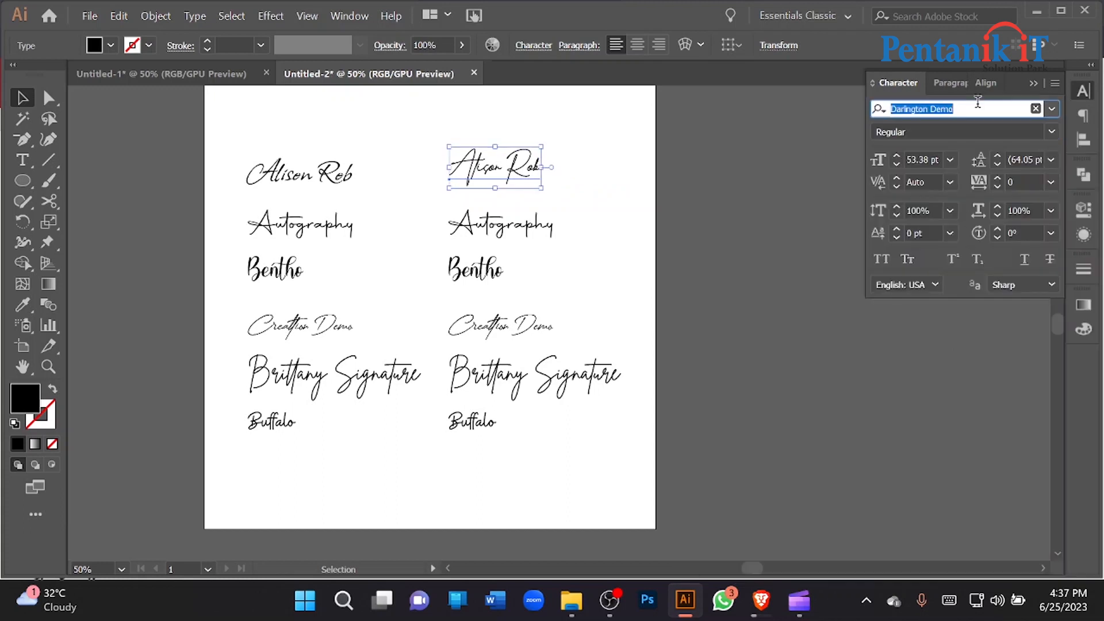
double_click(473, 181)
key(ctrl+a)
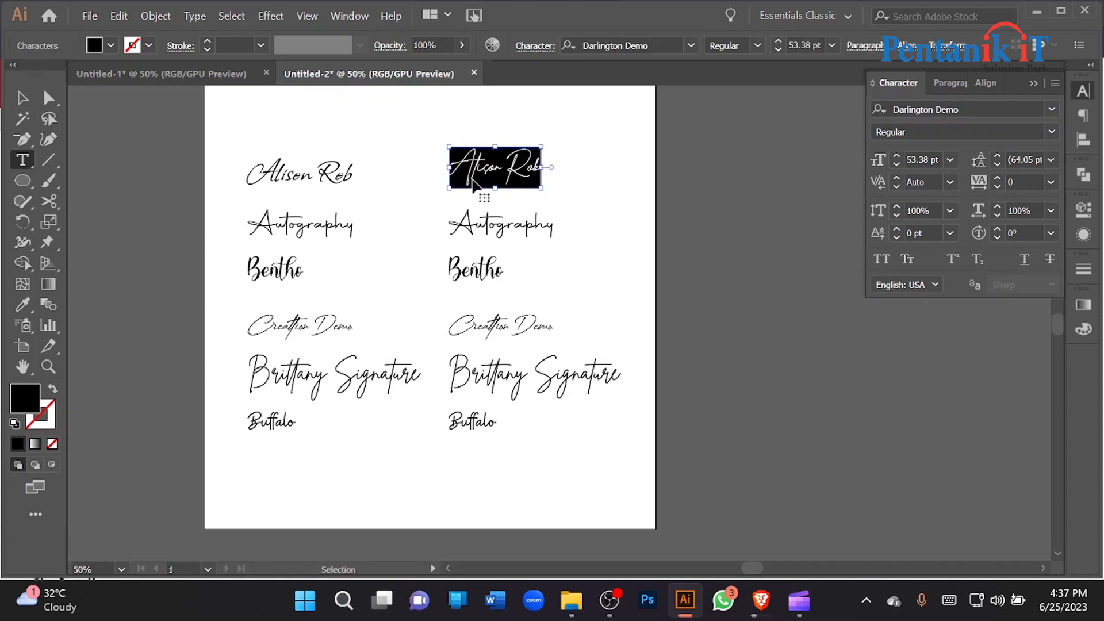
key(ctrl+v)
click(22, 98)
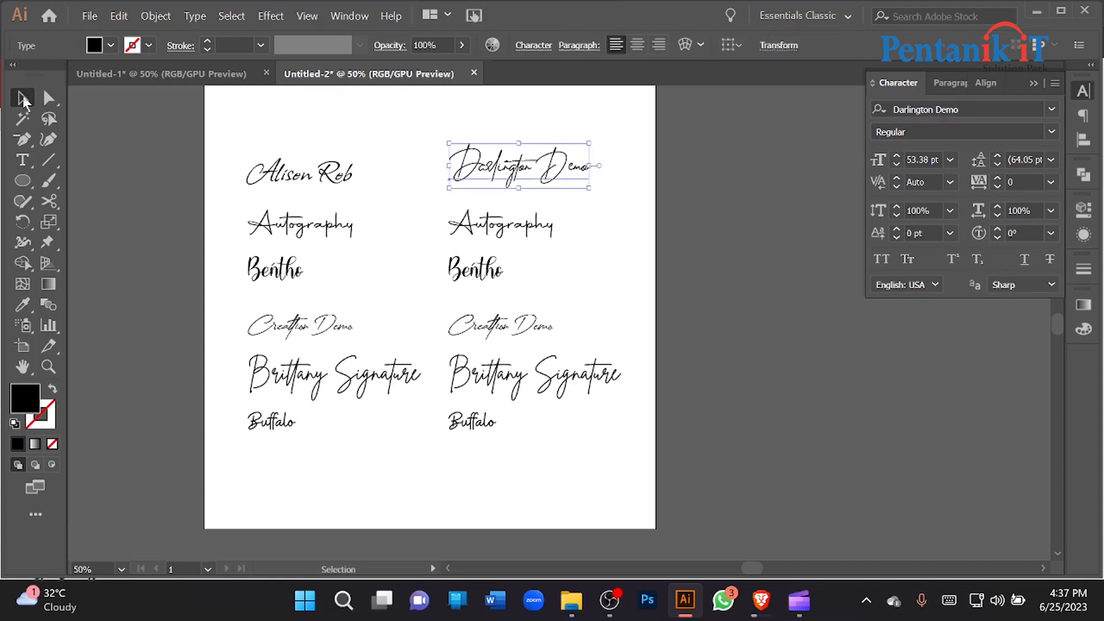
Set the font of the second column's second line to Hello
click(535, 230)
click(1051, 112)
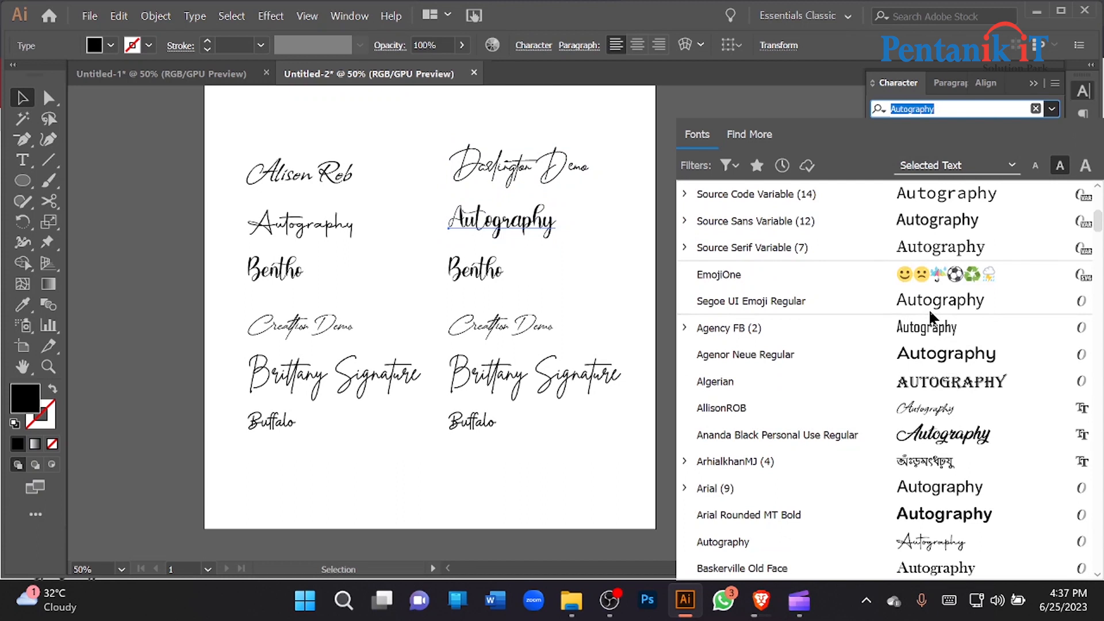
scroll(956, 332, down, 14)
scroll(957, 332, up, 2)
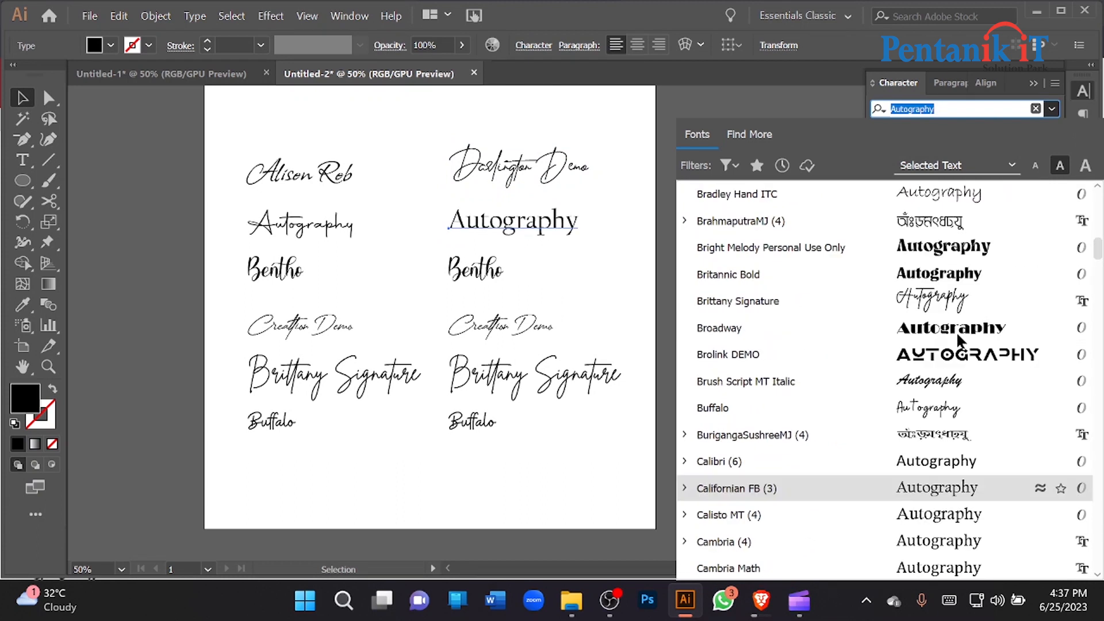
scroll(965, 294, down, 8)
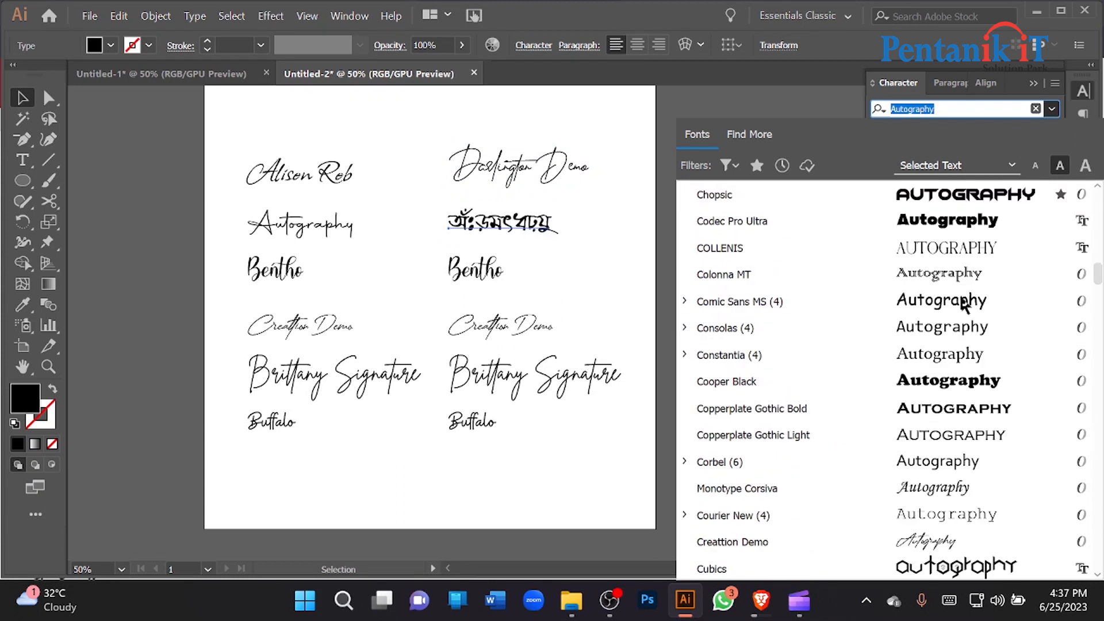
scroll(966, 305, down, 2)
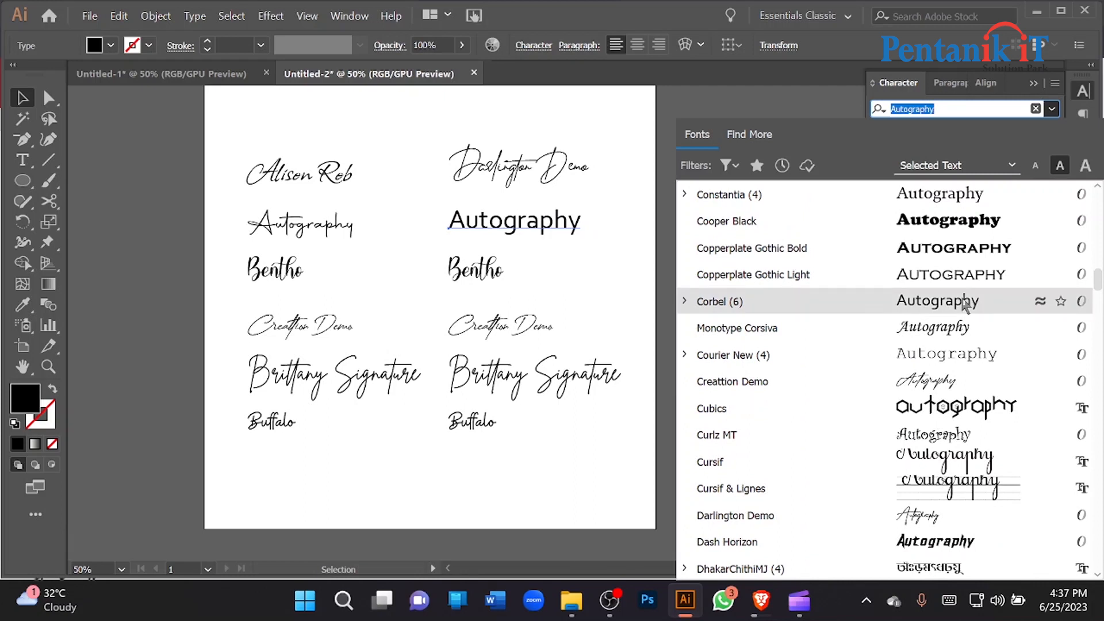
text(hel)
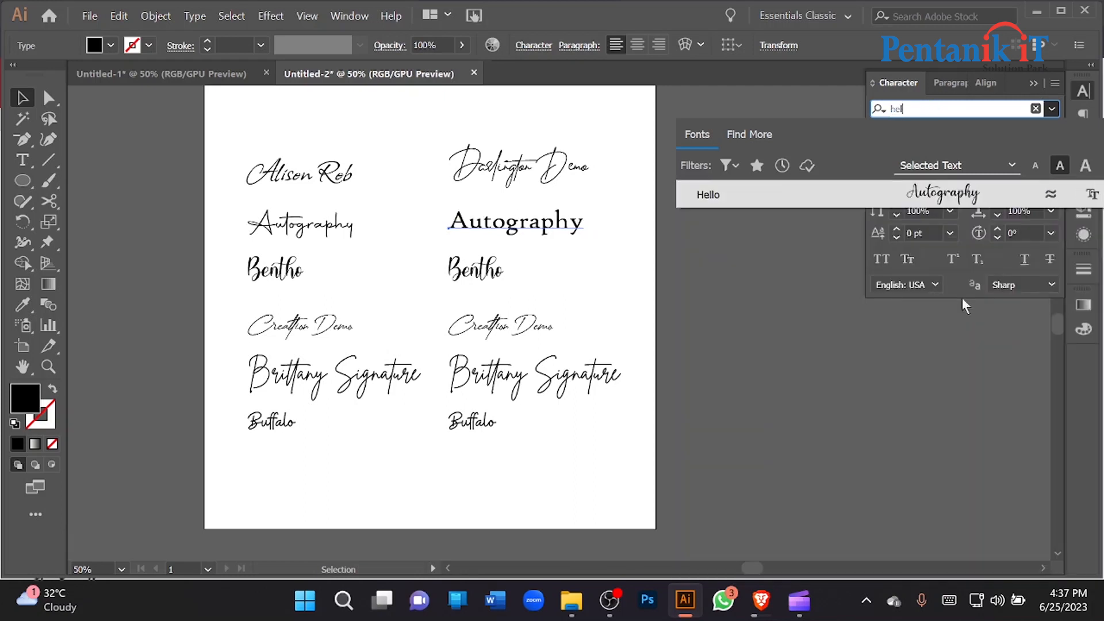
click(1000, 189)
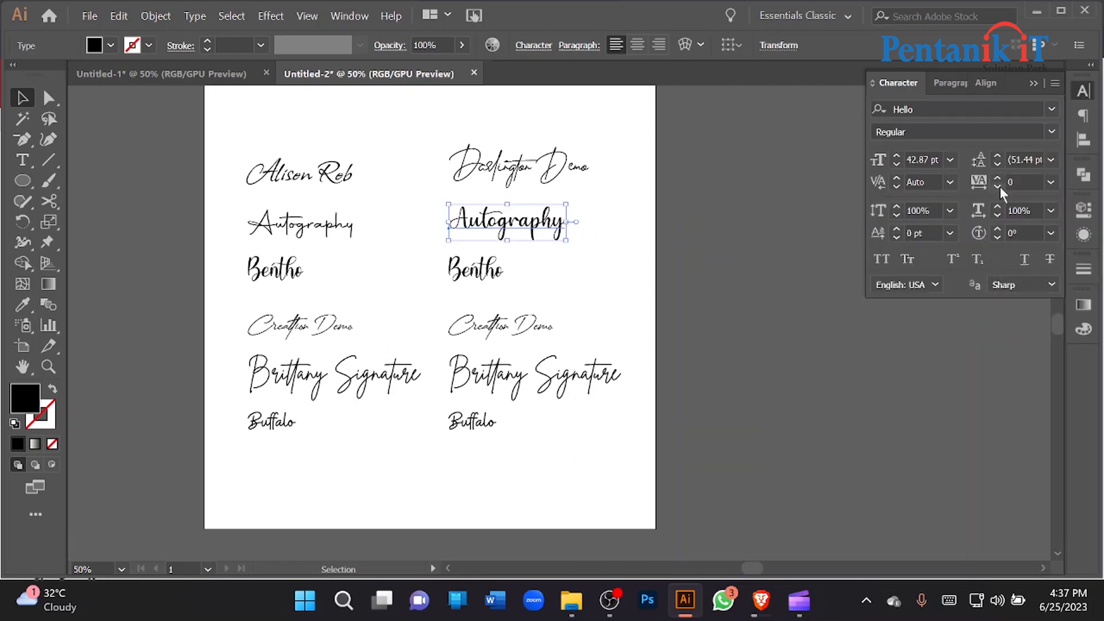
Replace the text of the second column's second line with "Hello"
click(660, 272)
click(500, 218)
triple_click(500, 226)
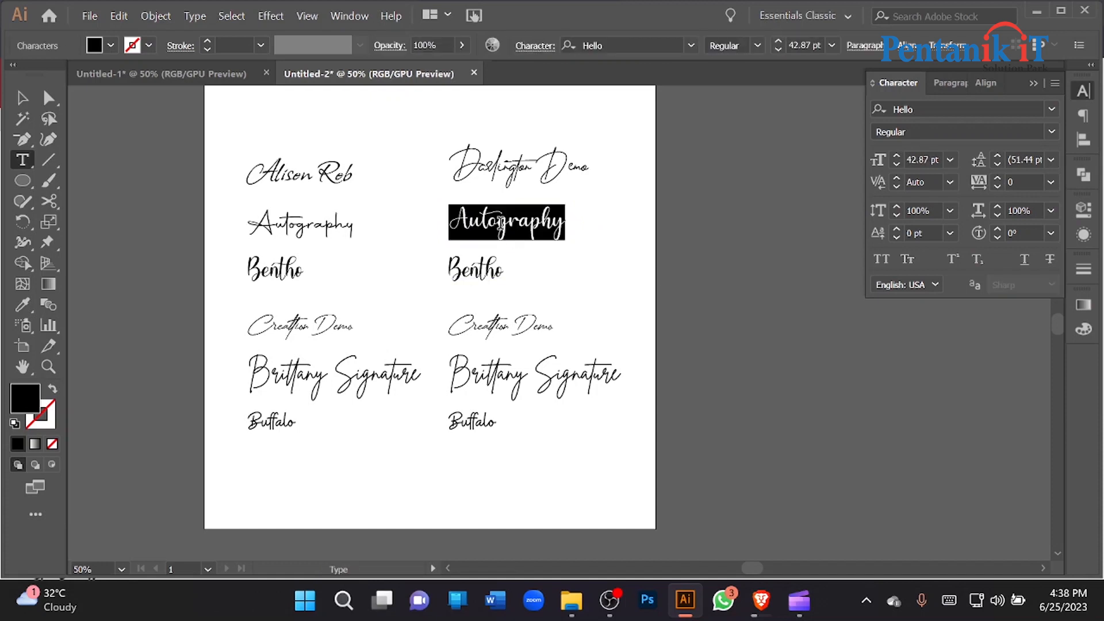
text(Hello)
click(22, 97)
Set the font of the second column's third line to Great Vibes Regular
click(489, 265)
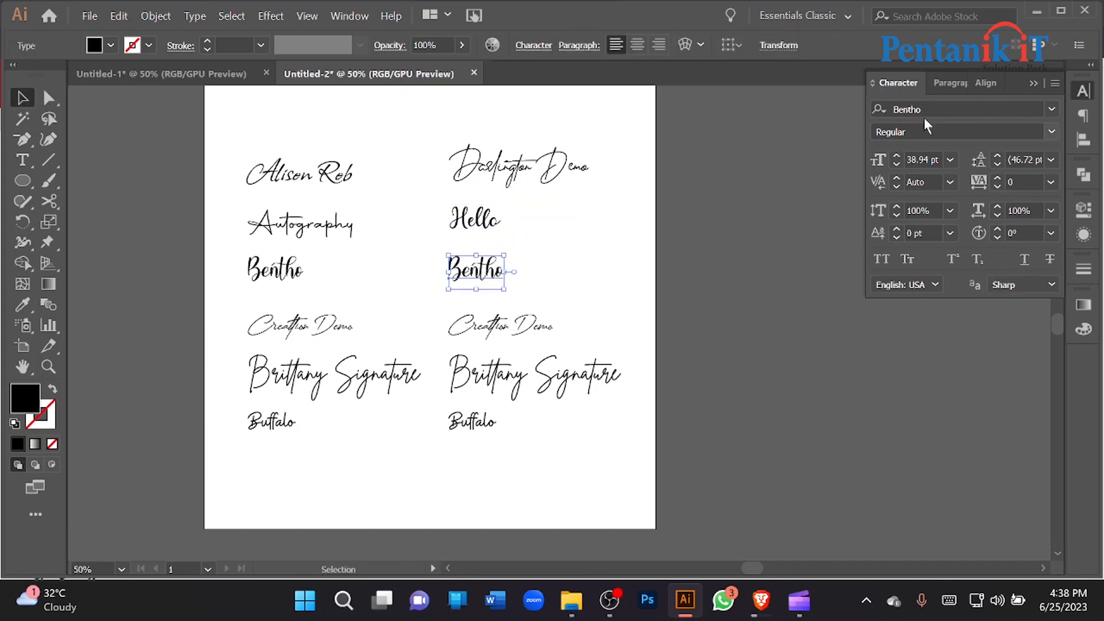
click(1052, 110)
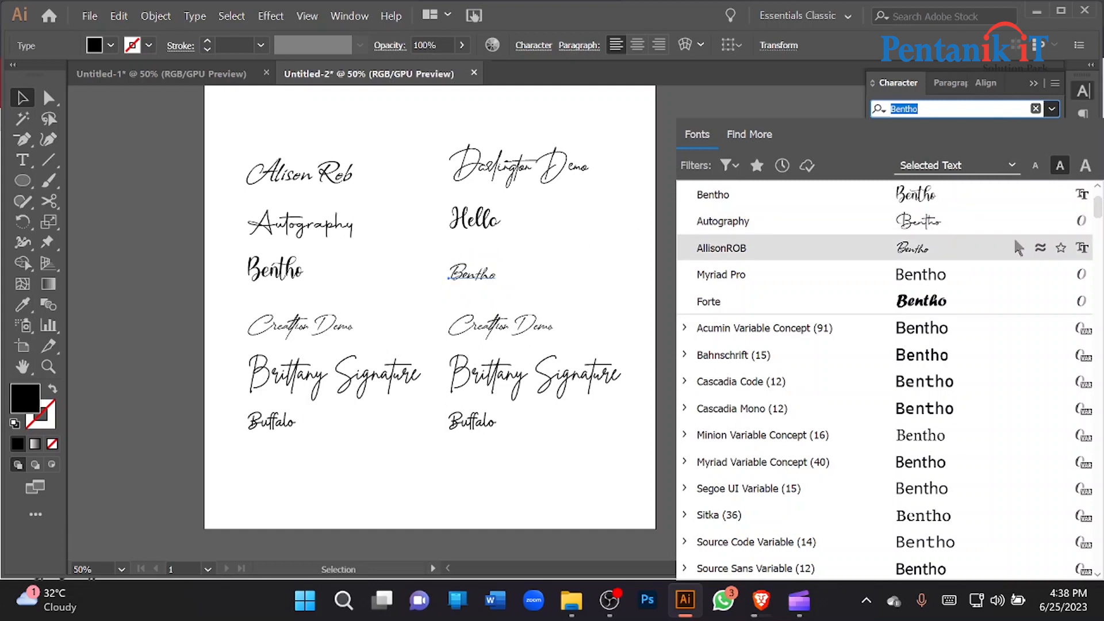
scroll(955, 343, down, 10)
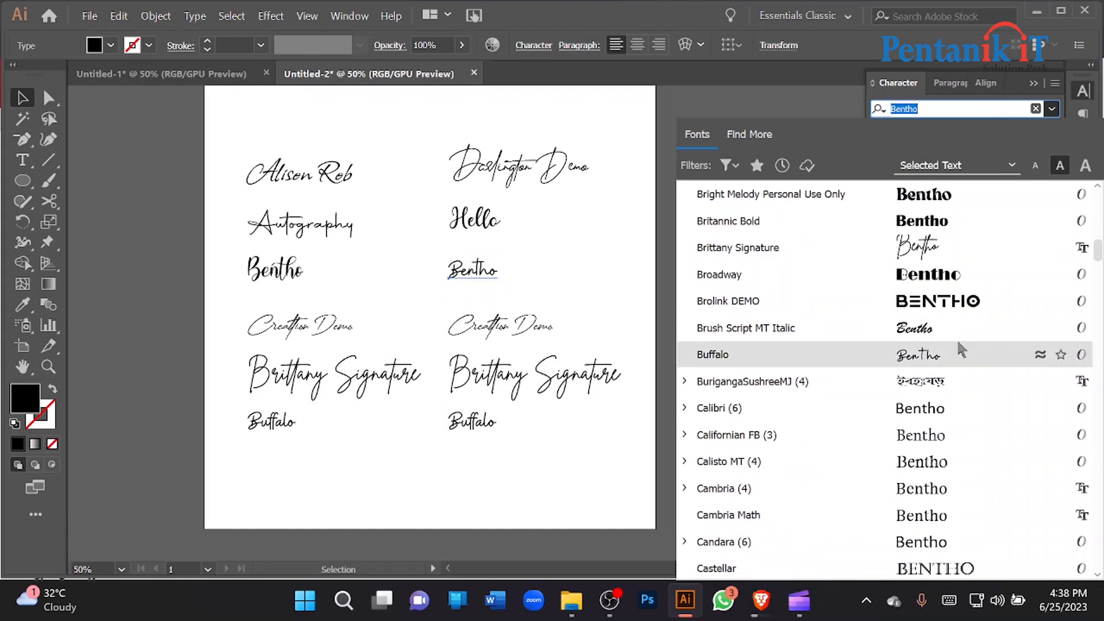
scroll(957, 339, down, 10)
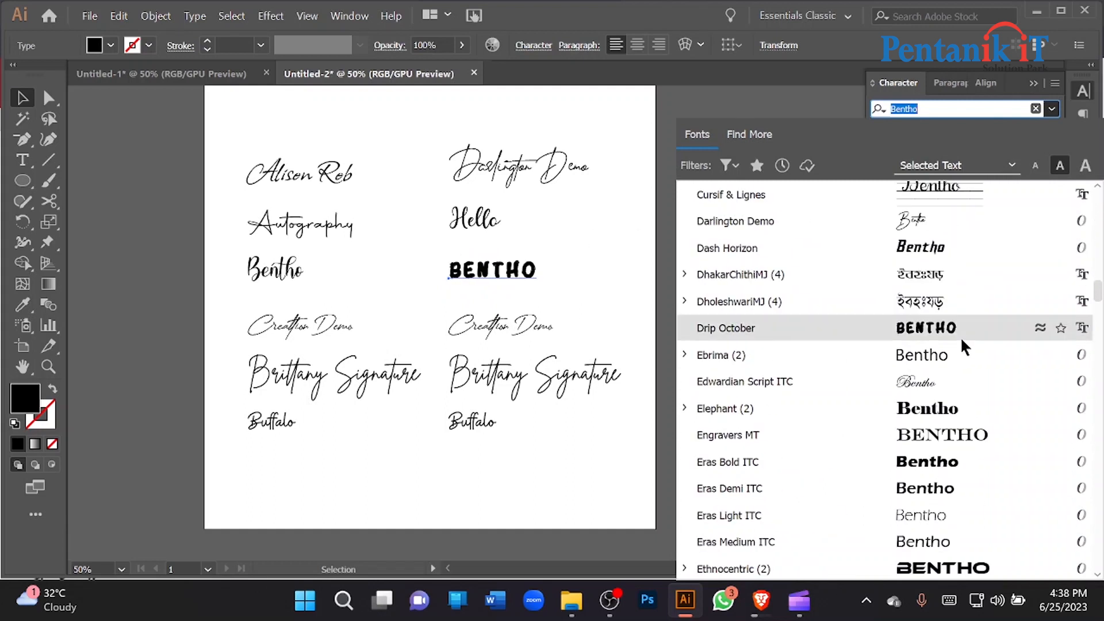
scroll(962, 341, down, 10)
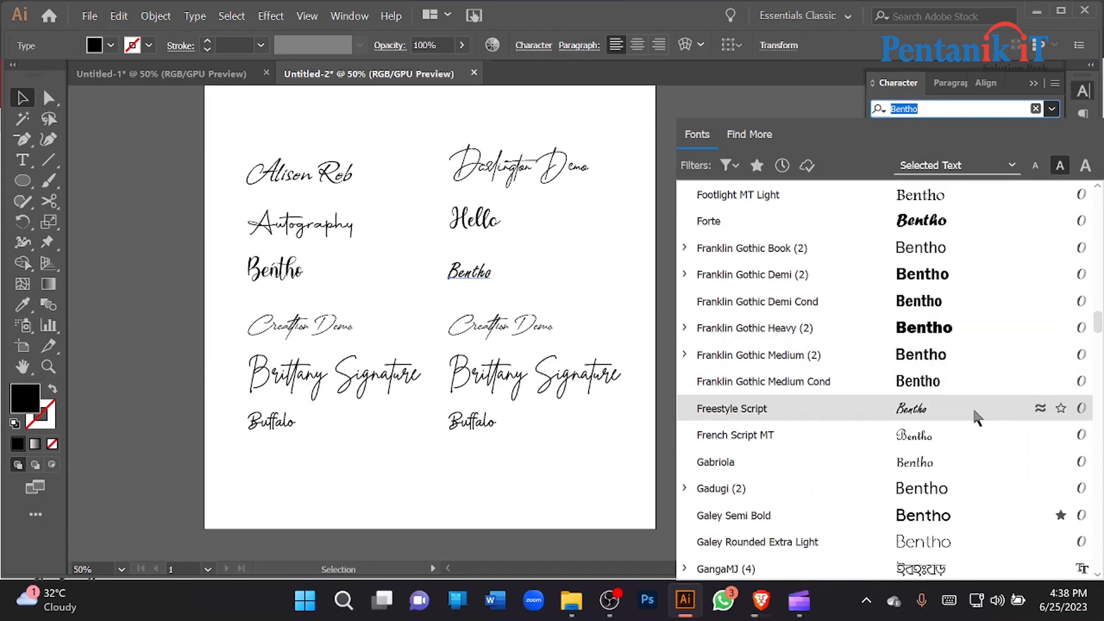
scroll(976, 382, down, 1)
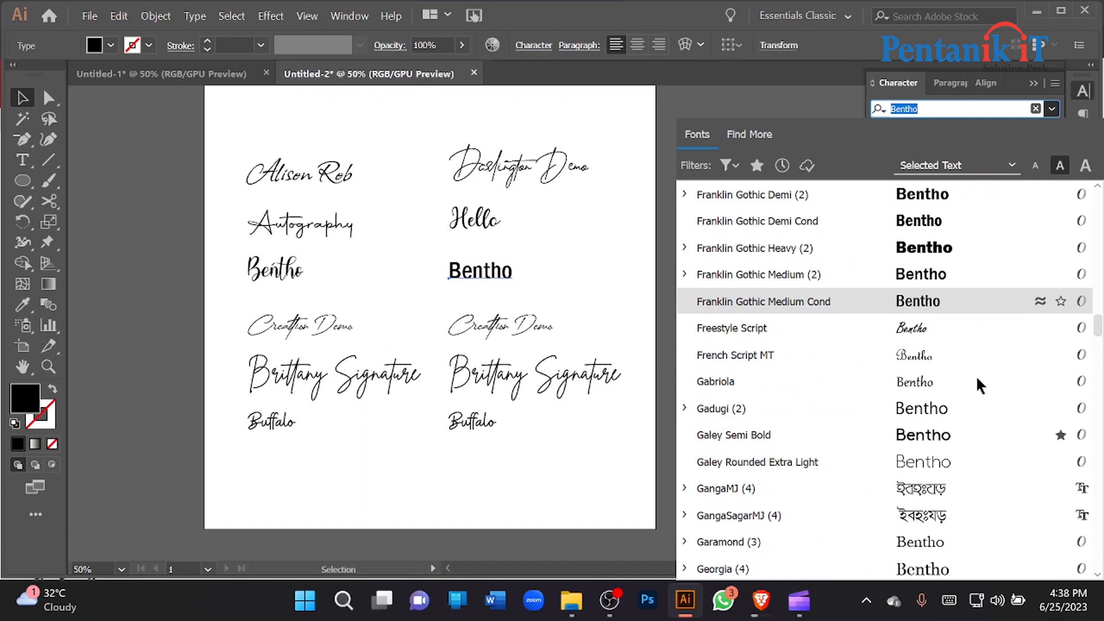
scroll(975, 375, down, 5)
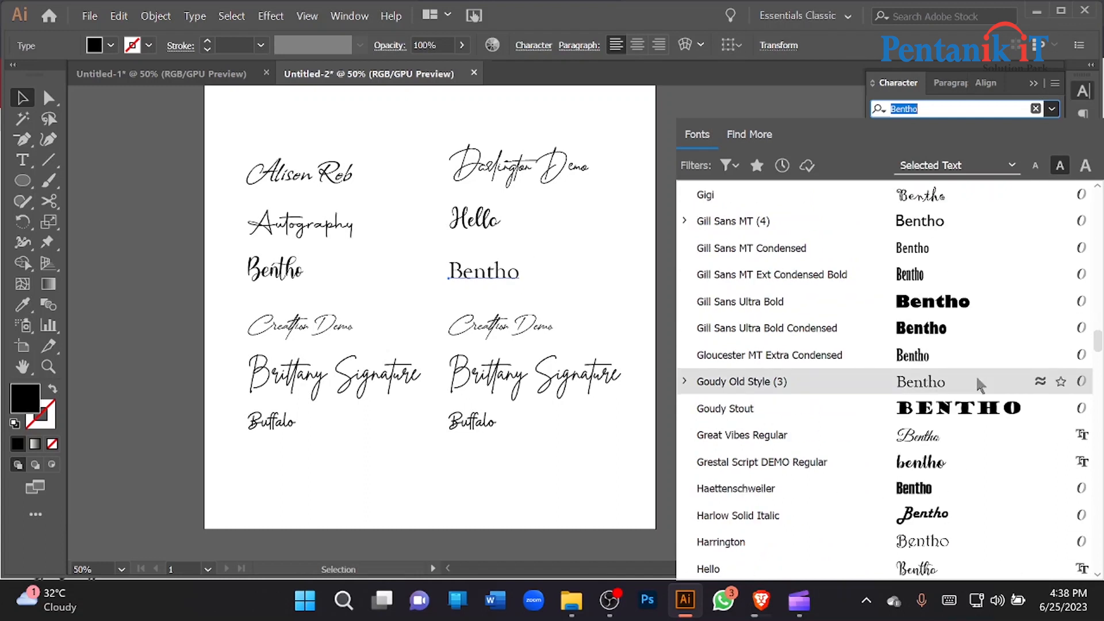
click(976, 435)
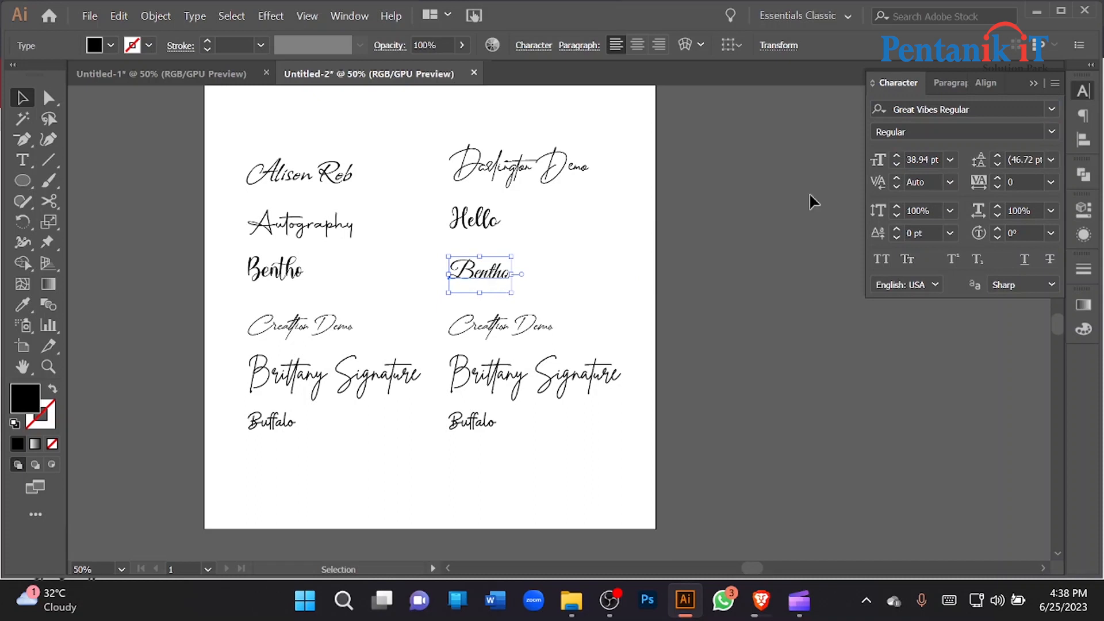
Replace the text of the second column's third line with its copied font name, shortened to "Great Vibes"
click(986, 109)
key(ctrl+c)
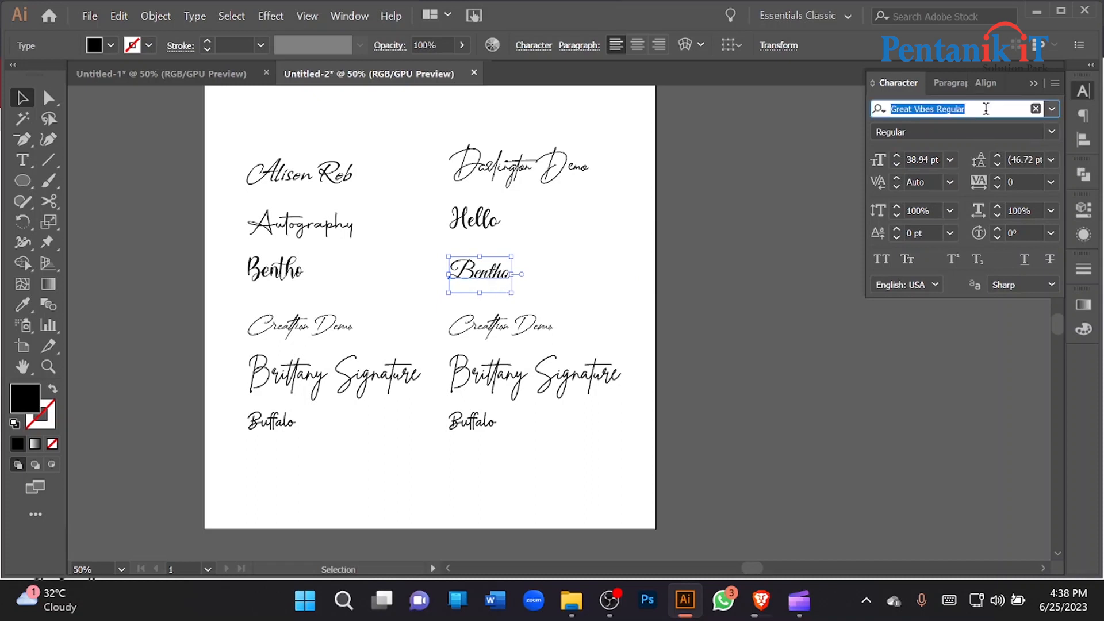
double_click(499, 275)
key(ctrl+a)
key(ctrl+v)
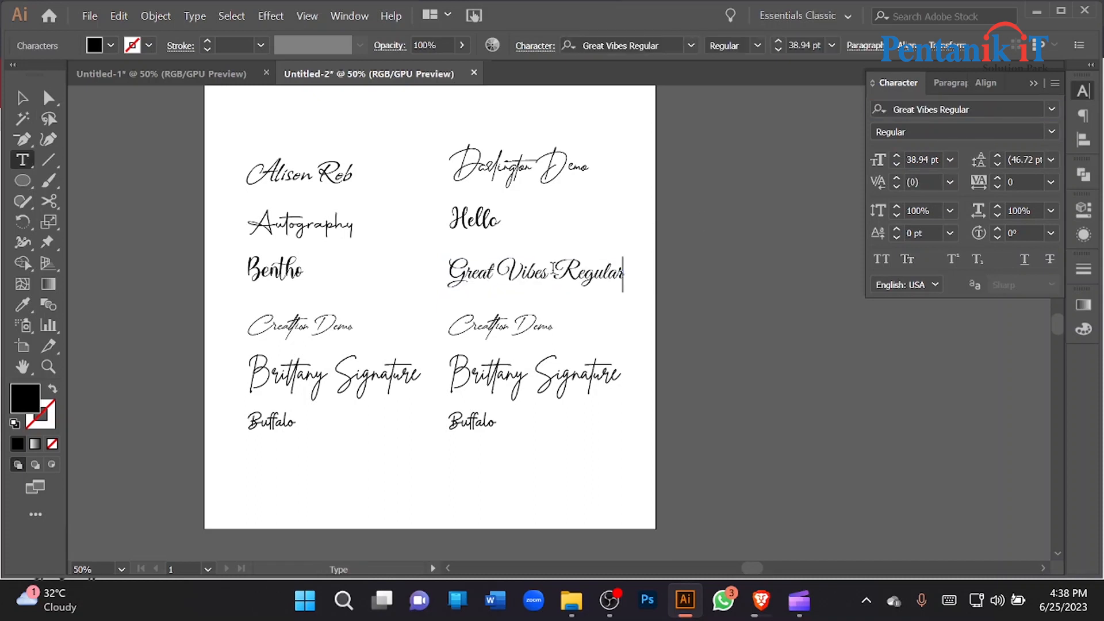
drag(548, 271, 779, 276)
key(BackSpace)
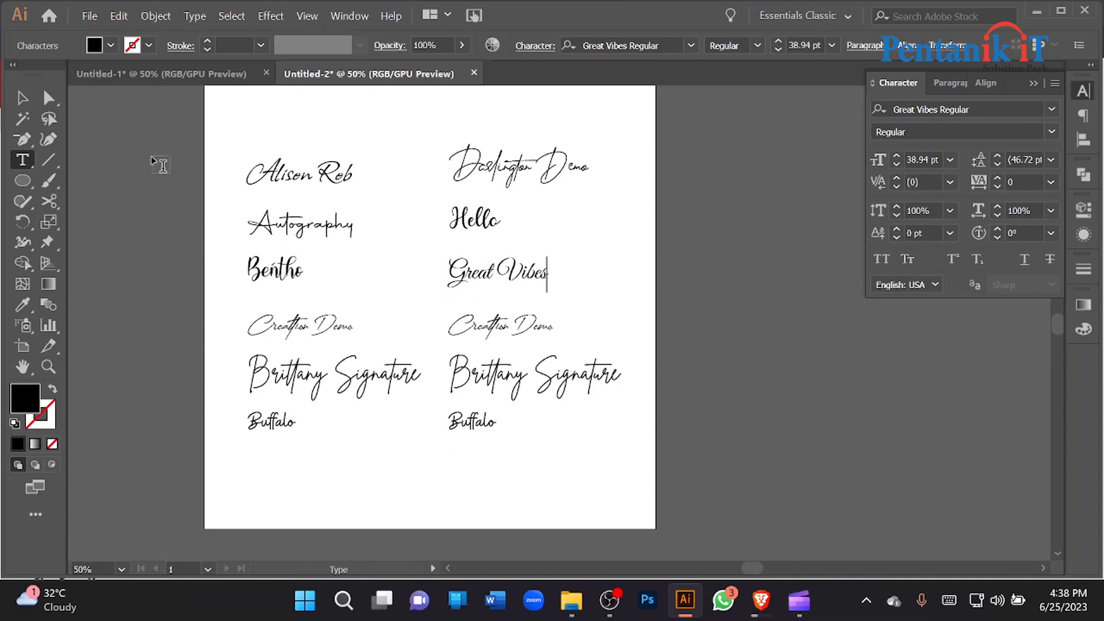
click(23, 99)
Set the font of the second column's fourth line to Stephen Type and copy the font's name
click(495, 324)
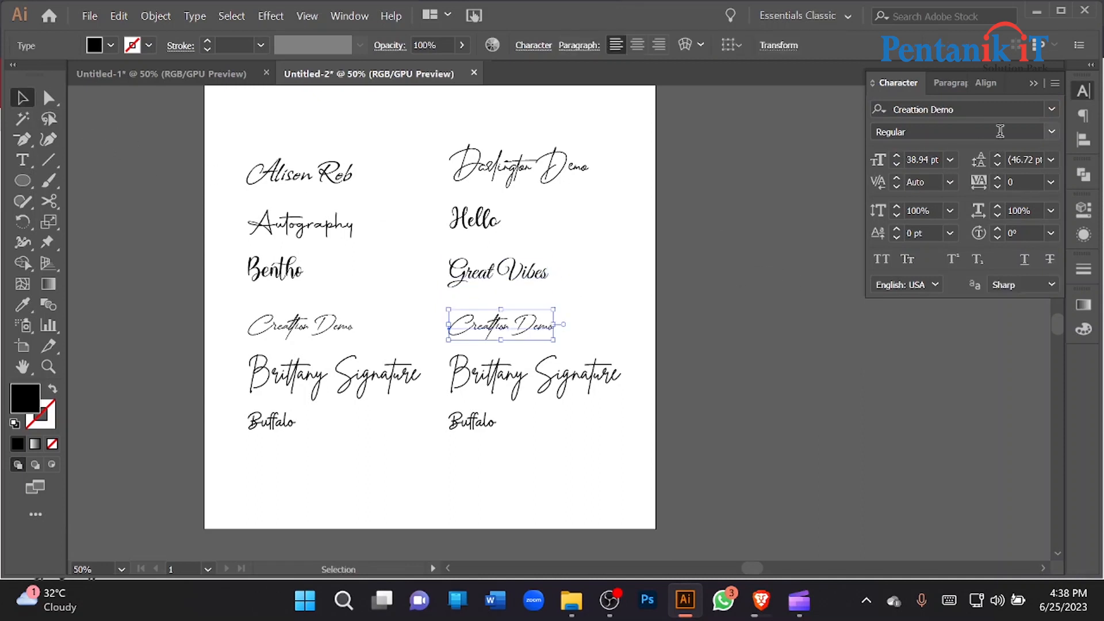
click(1052, 110)
scroll(985, 296, down, 12)
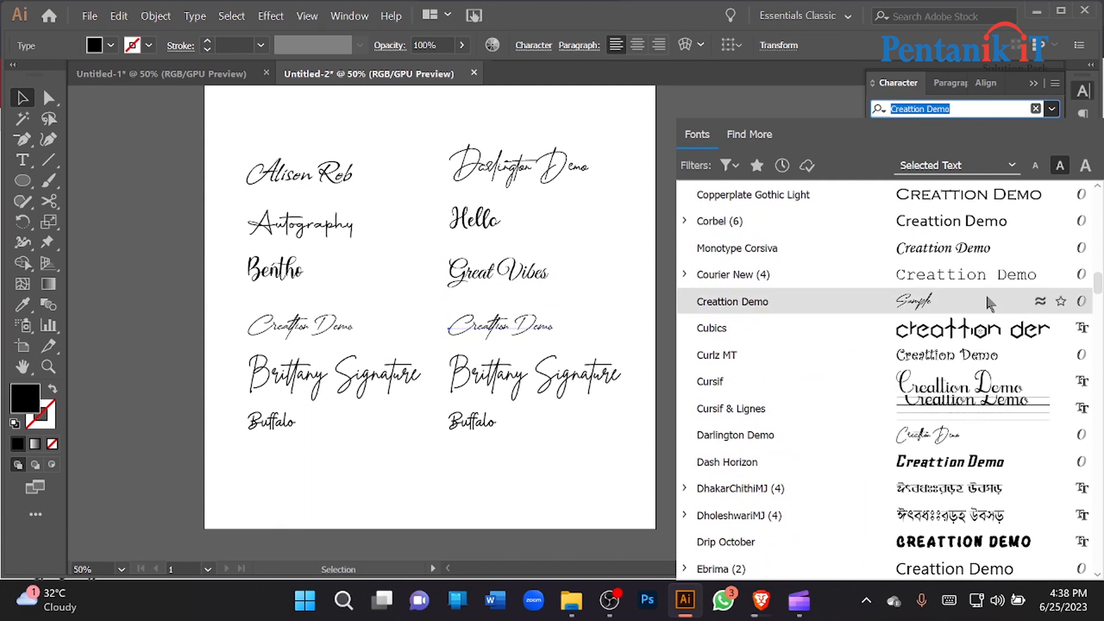
scroll(985, 293, down, 1)
scroll(952, 351, down, 5)
scroll(950, 336, down, 5)
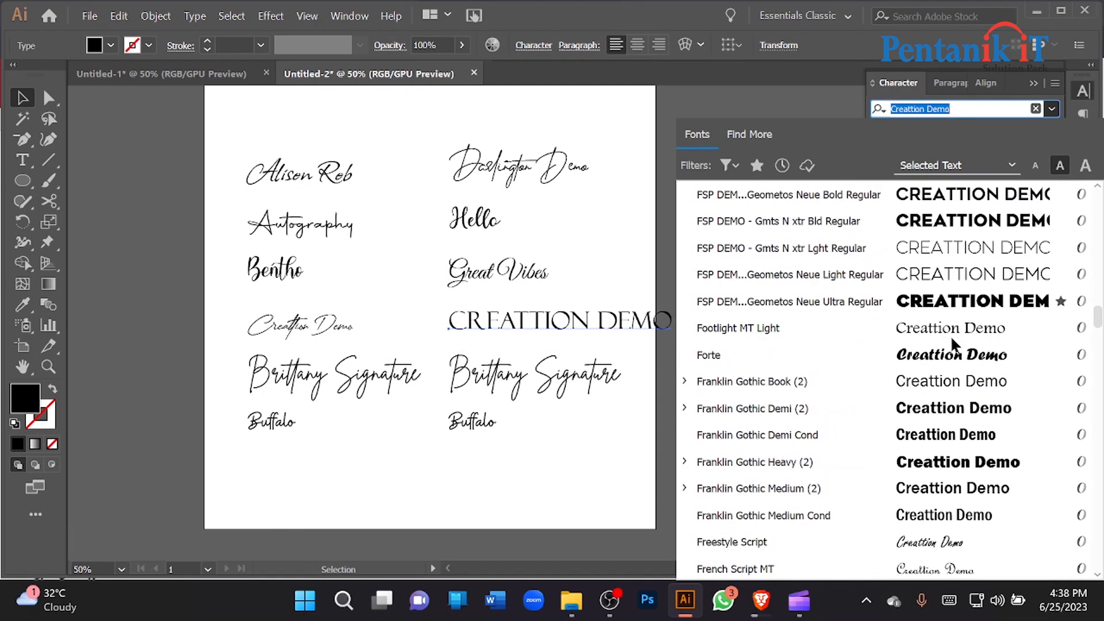
scroll(952, 339, down, 5)
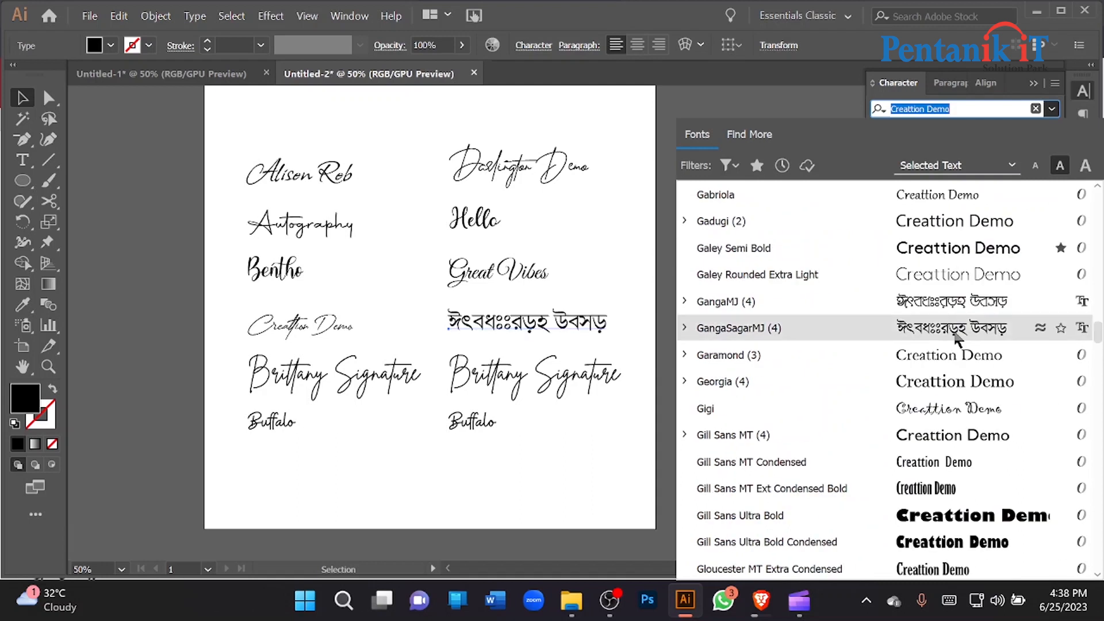
scroll(953, 270, down, 2)
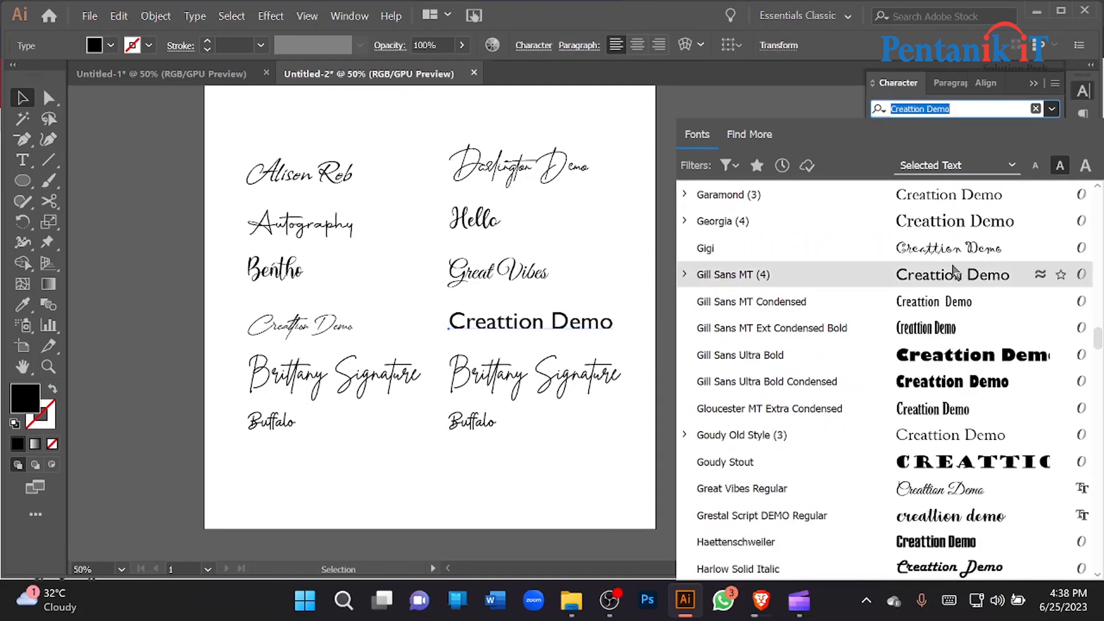
scroll(953, 269, down, 2)
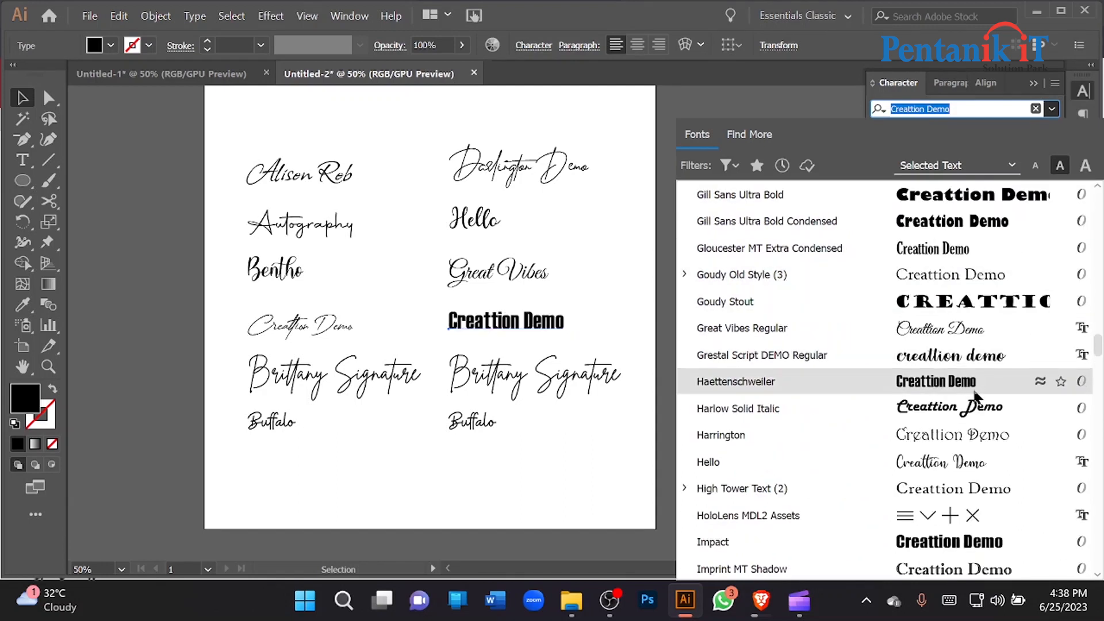
scroll(975, 414, down, 2)
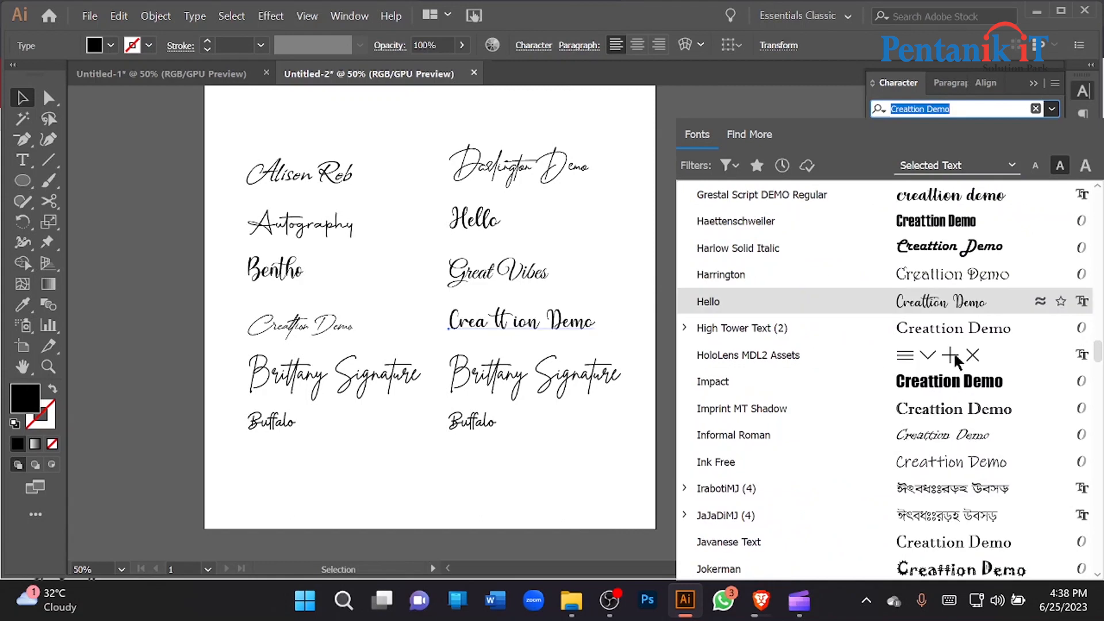
scroll(963, 438, down, 1)
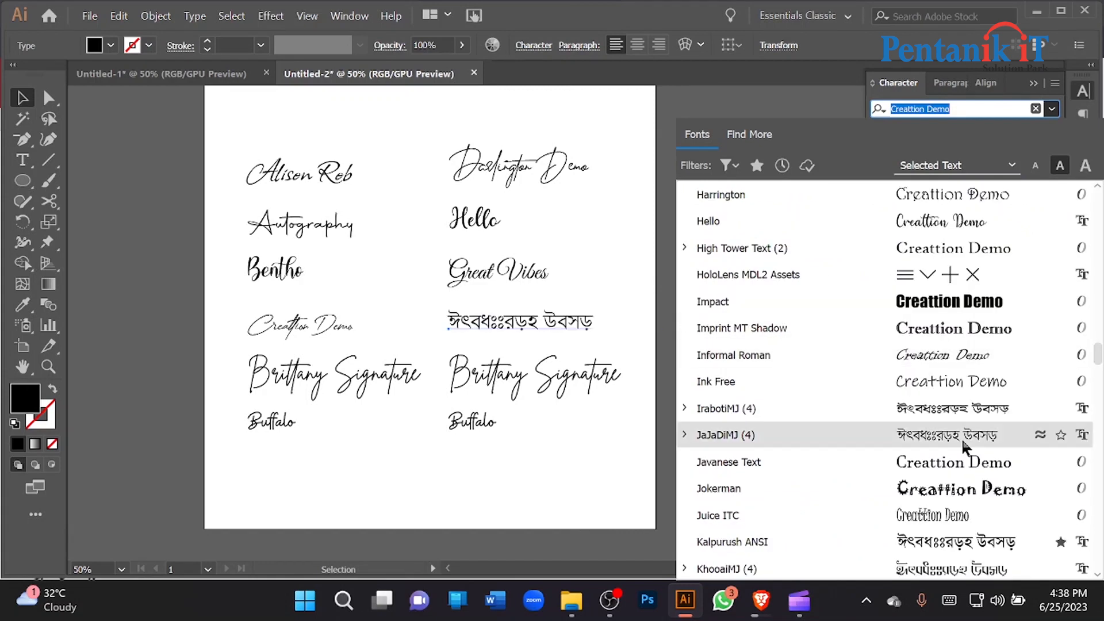
scroll(963, 438, down, 2)
click(959, 461)
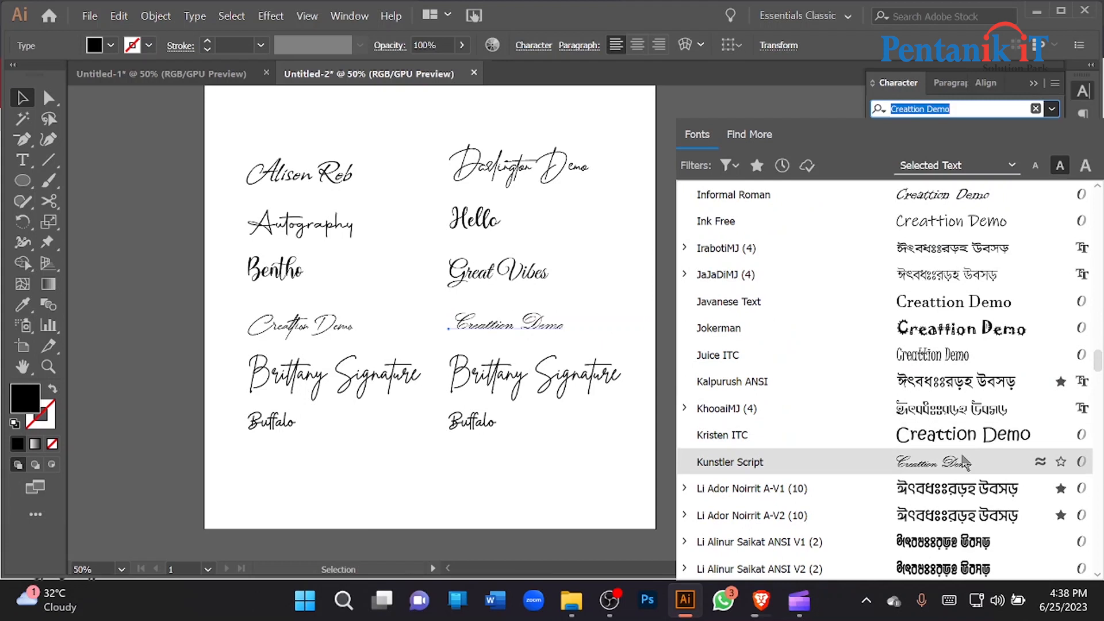
scroll(966, 461, down, 6)
scroll(965, 461, down, 2)
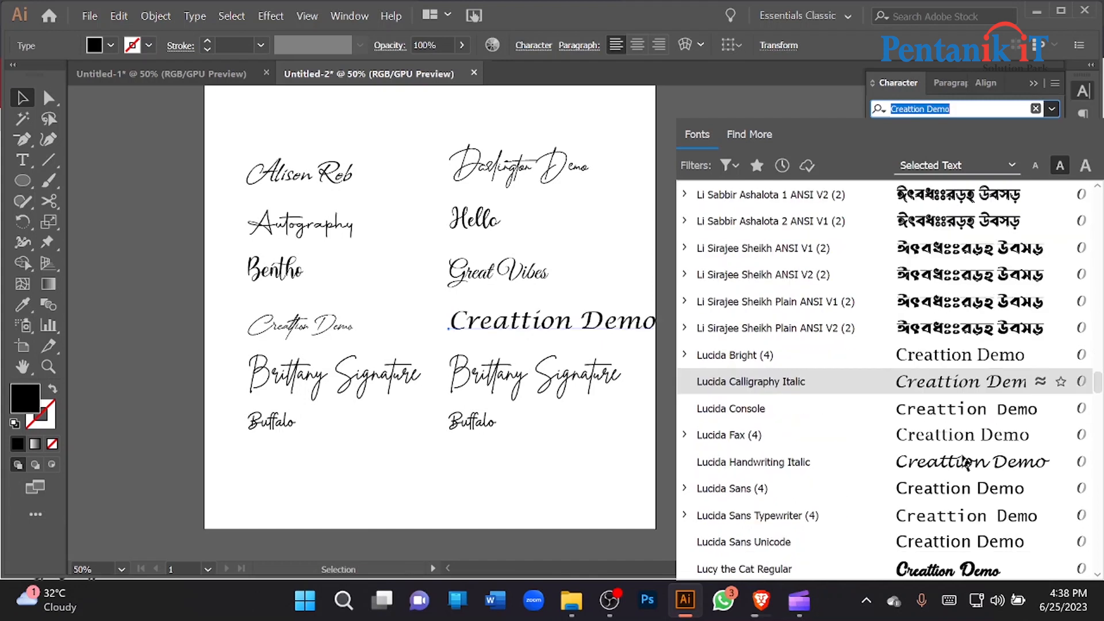
scroll(965, 460, down, 9)
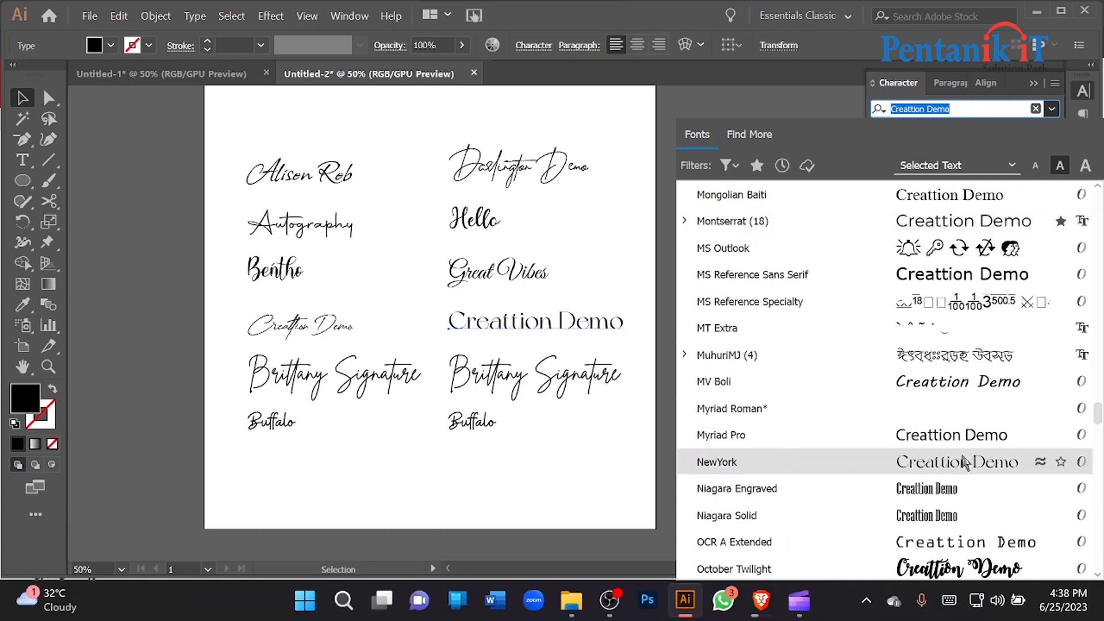
scroll(965, 460, up, 2)
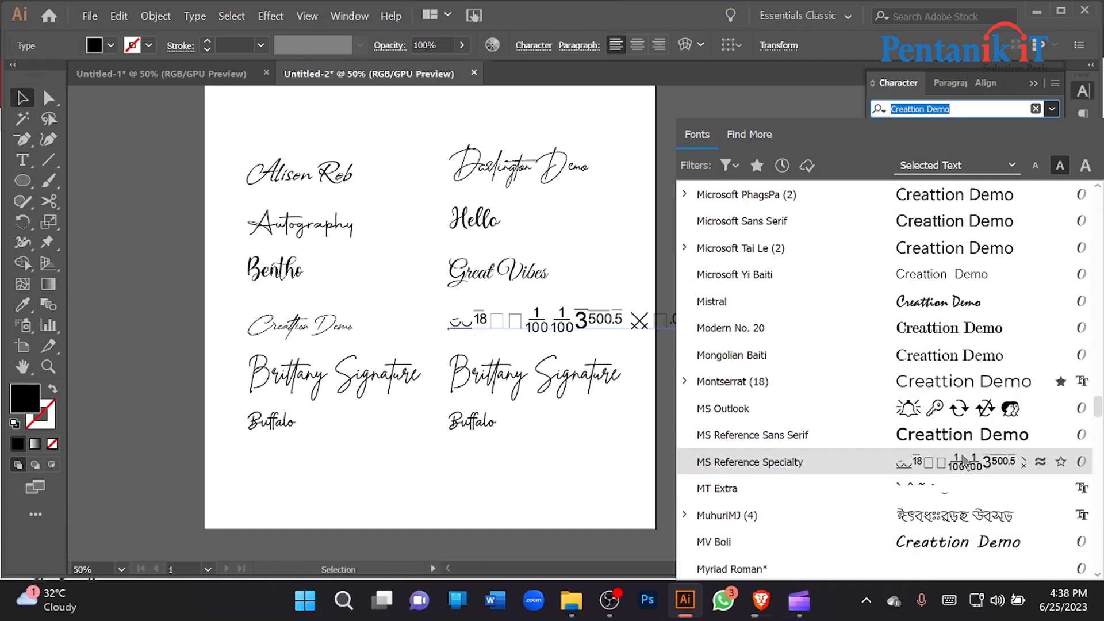
scroll(965, 461, down, 3)
scroll(966, 462, down, 4)
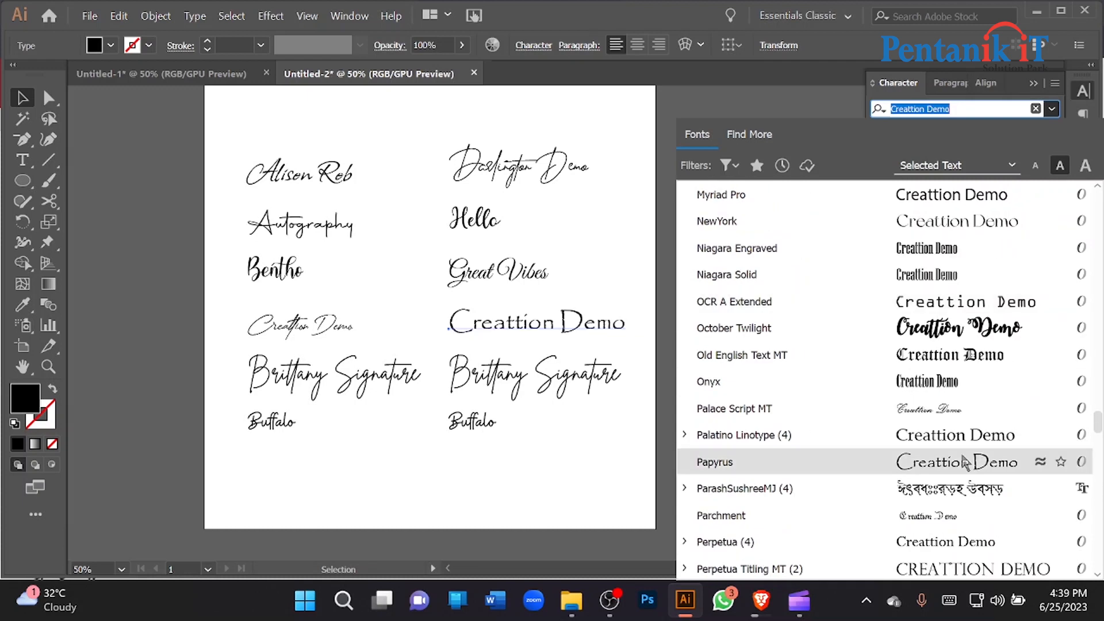
scroll(966, 462, down, 6)
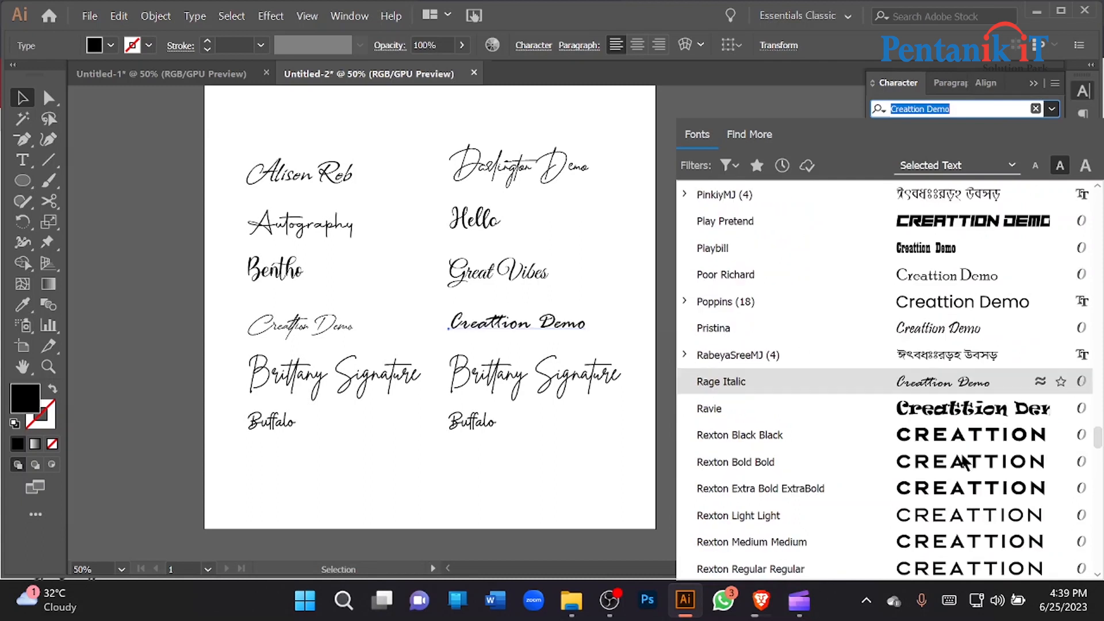
scroll(967, 462, down, 4)
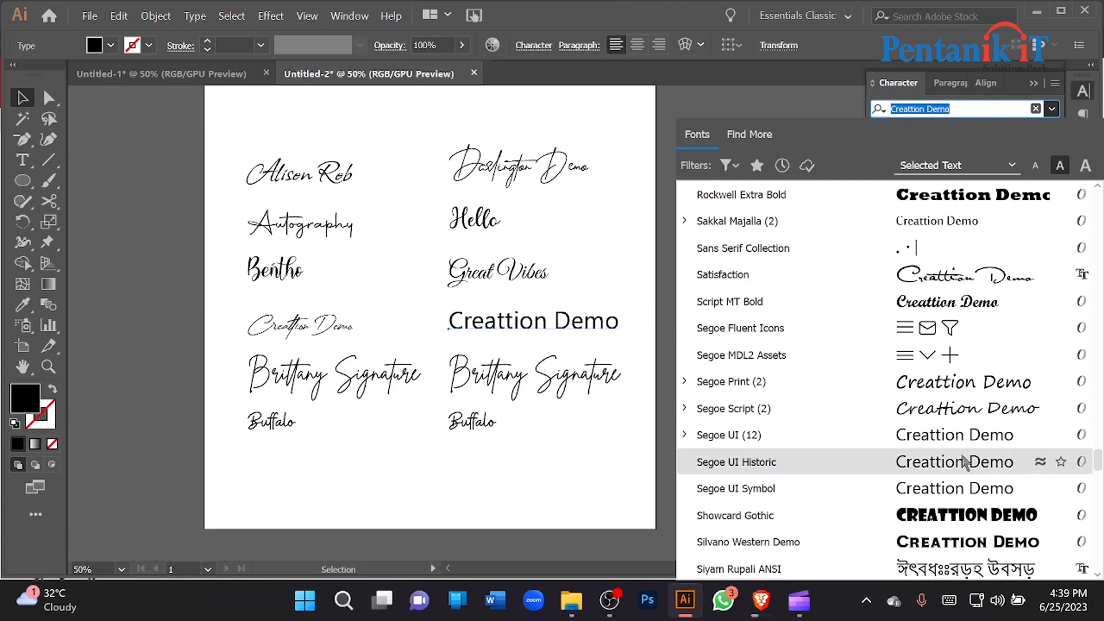
scroll(966, 463, down, 2)
scroll(966, 463, down, 1)
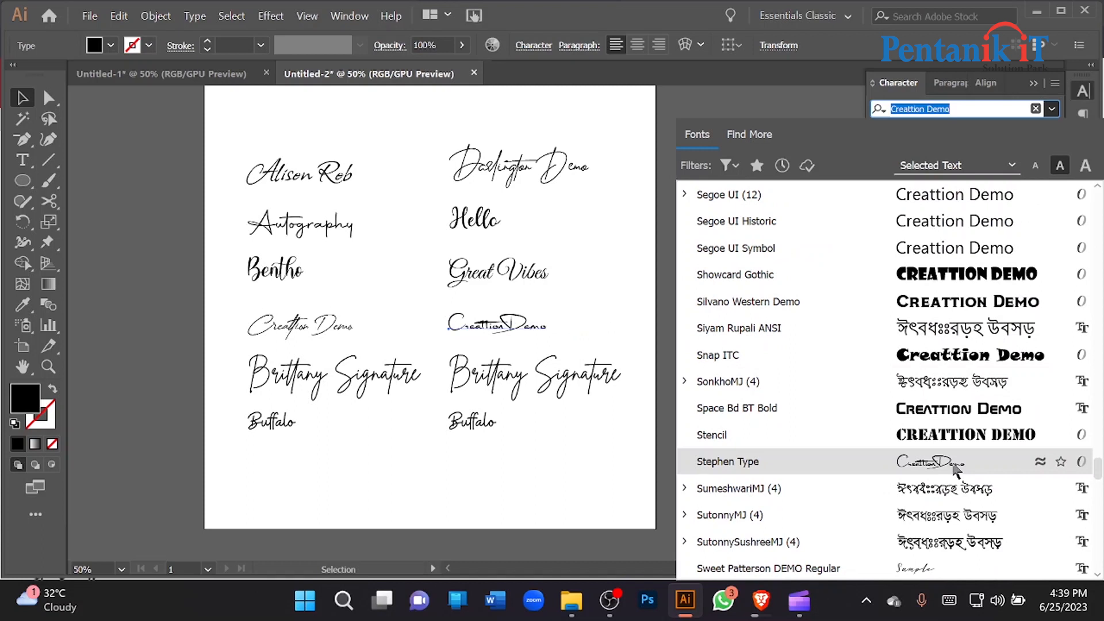
click(954, 467)
key(ctrl+c)
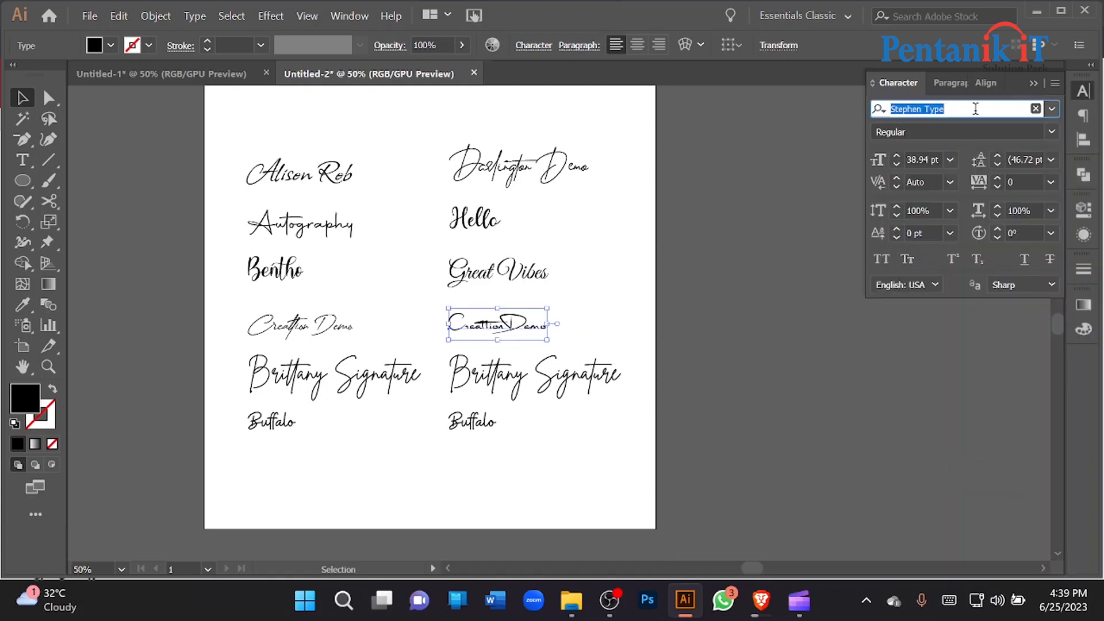
Replace the text of the second column's fourth line with "Stephen Type" and delete the duplicate Brittany Signature and Buffalo lines below it
double_click(524, 312)
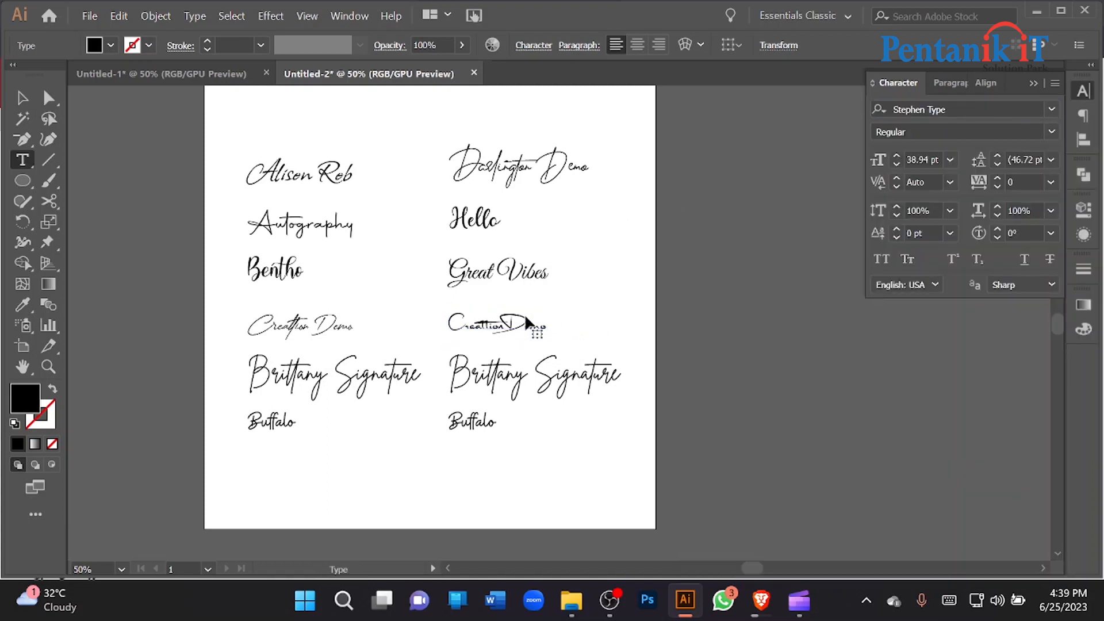
triple_click(524, 313)
key(ctrl+v)
click(22, 98)
click(217, 122)
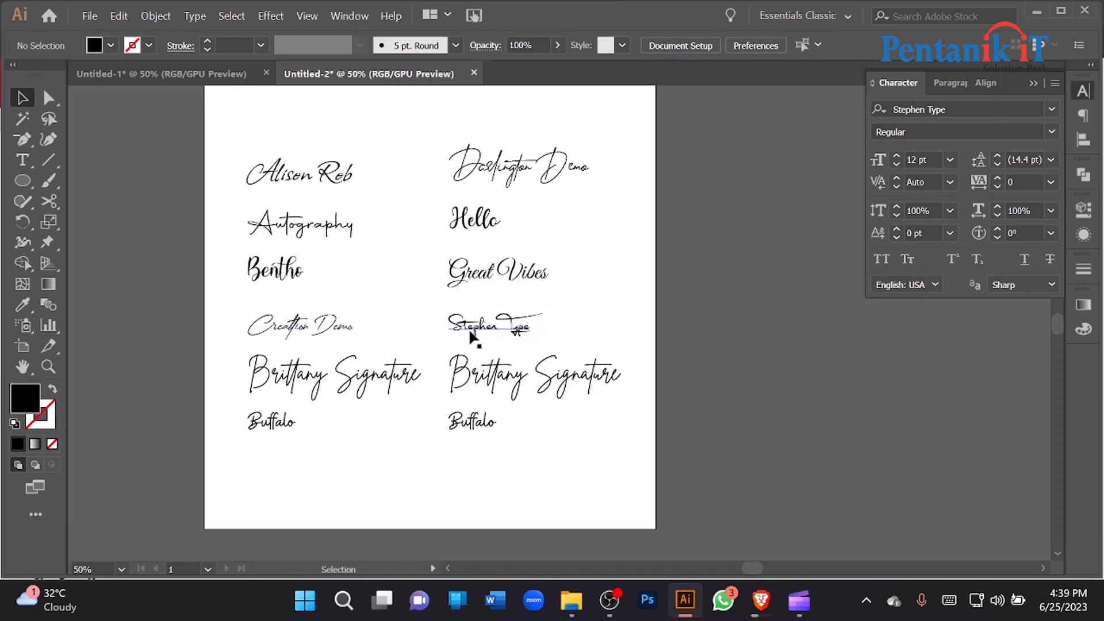
mouse_move(525, 469)
mouse_down()
mouse_move(481, 406)
mouse_move(471, 368)
mouse_up()
key(Delete)
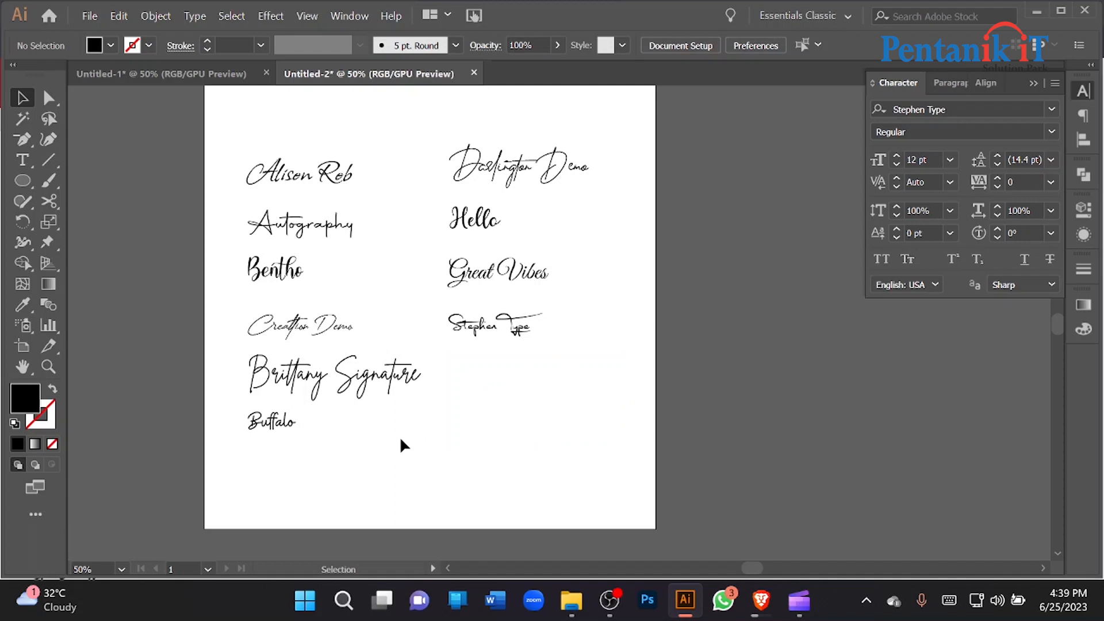
Swap Brittany Signature into the second column and Great Vibes into the first, placing Darlington Demo and Hello at the second column's end
drag(317, 382, 520, 378)
mouse_move(471, 277)
mouse_down()
mouse_move(281, 371)
mouse_move(291, 376)
mouse_up()
click(495, 166)
drag(495, 167, 495, 422)
mouse_move(452, 270)
mouse_down()
mouse_move(492, 355)
mouse_move(469, 243)
mouse_up()
click(480, 167)
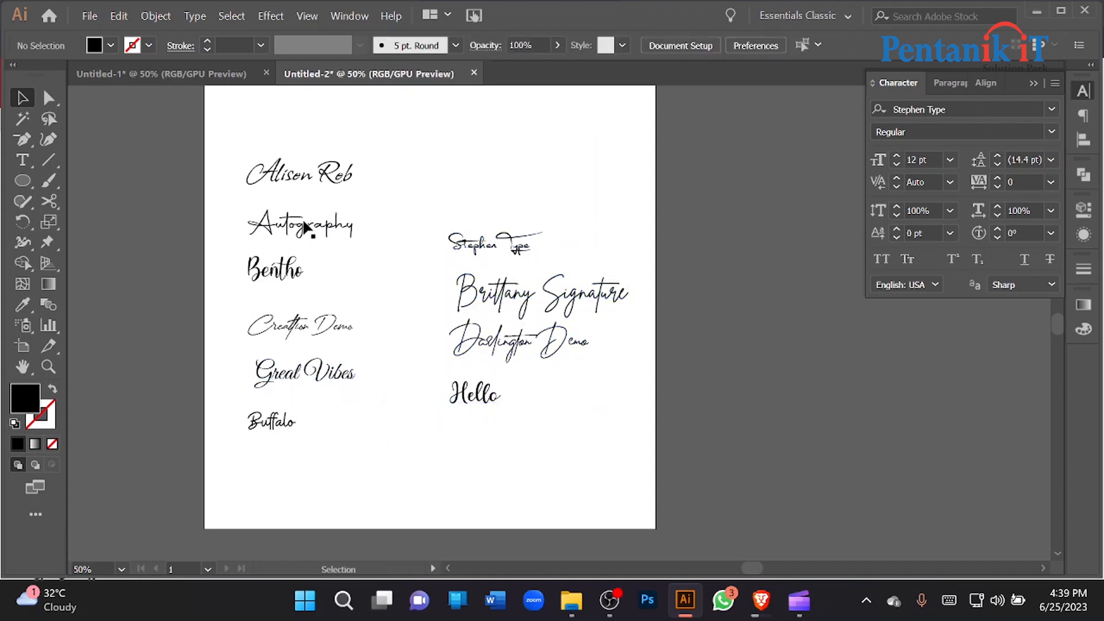
Move Creattion Demo to the head of the second column and its duplicate off the artboard, shifting Great Vibes and Buffalo up
drag(308, 327, 488, 180)
drag(244, 325, 66, 308)
drag(273, 402, 276, 316)
click(403, 395)
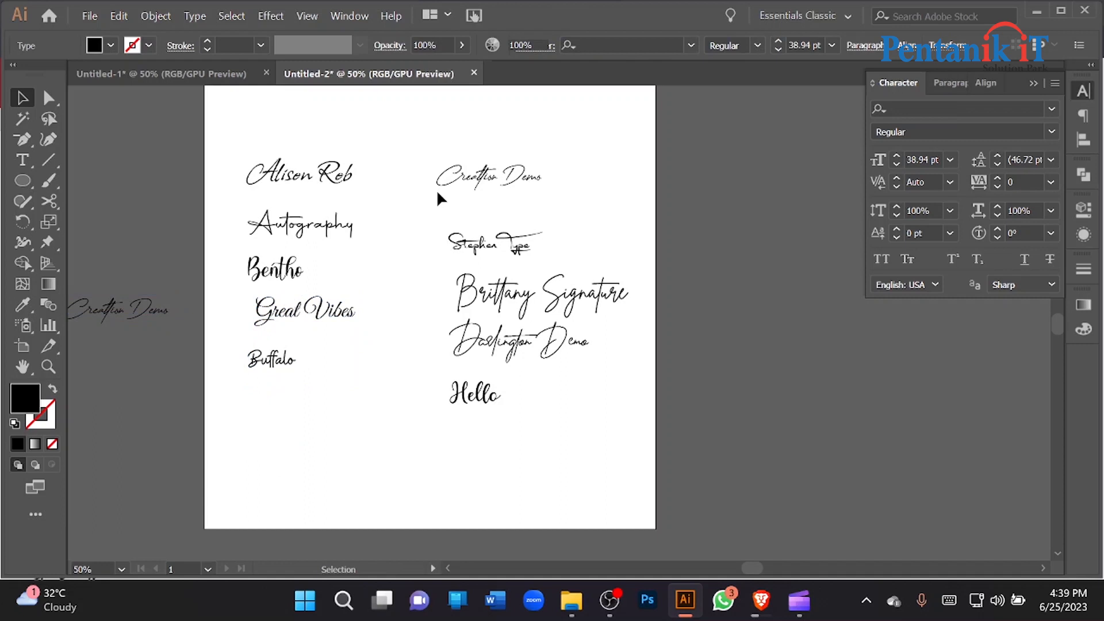
Shift Stephen Type and Brittany Signature up in the second column and move Darlington Demo and Hello below Buffalo in the first
click(490, 296)
drag(484, 244, 479, 221)
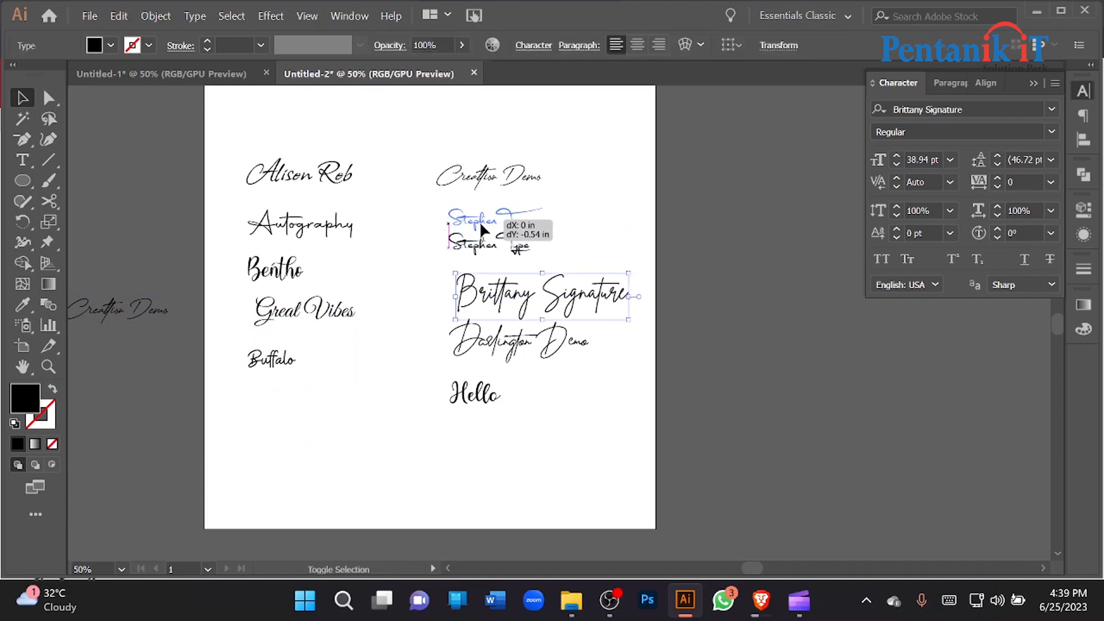
drag(489, 283, 489, 258)
click(473, 345)
drag(484, 344, 283, 401)
Set the font of all text lines on the artboard to Montserrat Medium
key(ctrl+a)
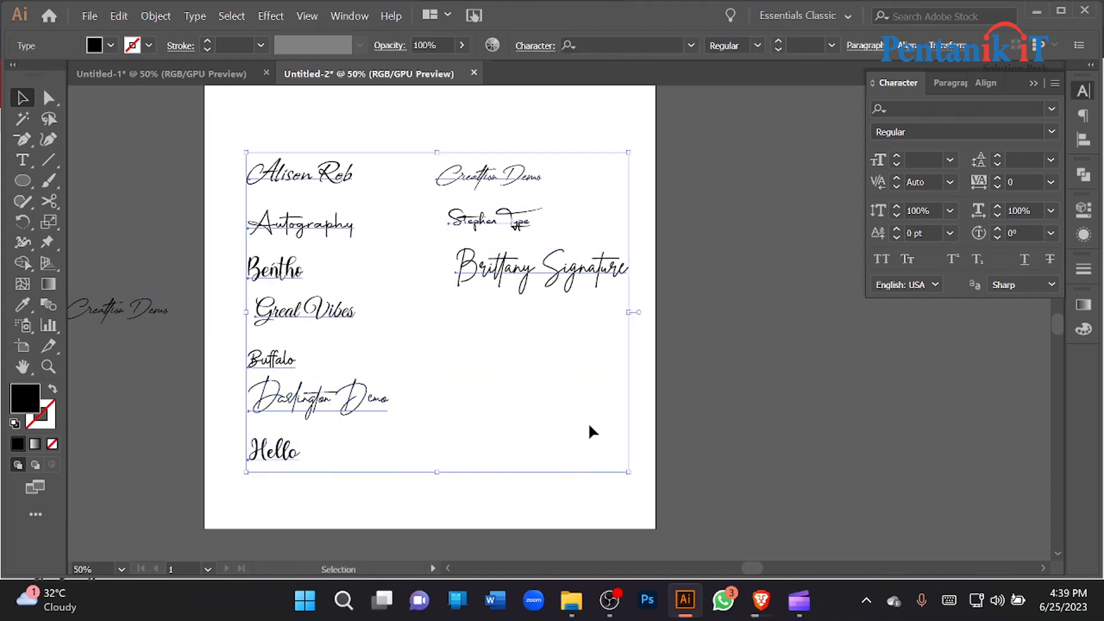
click(938, 108)
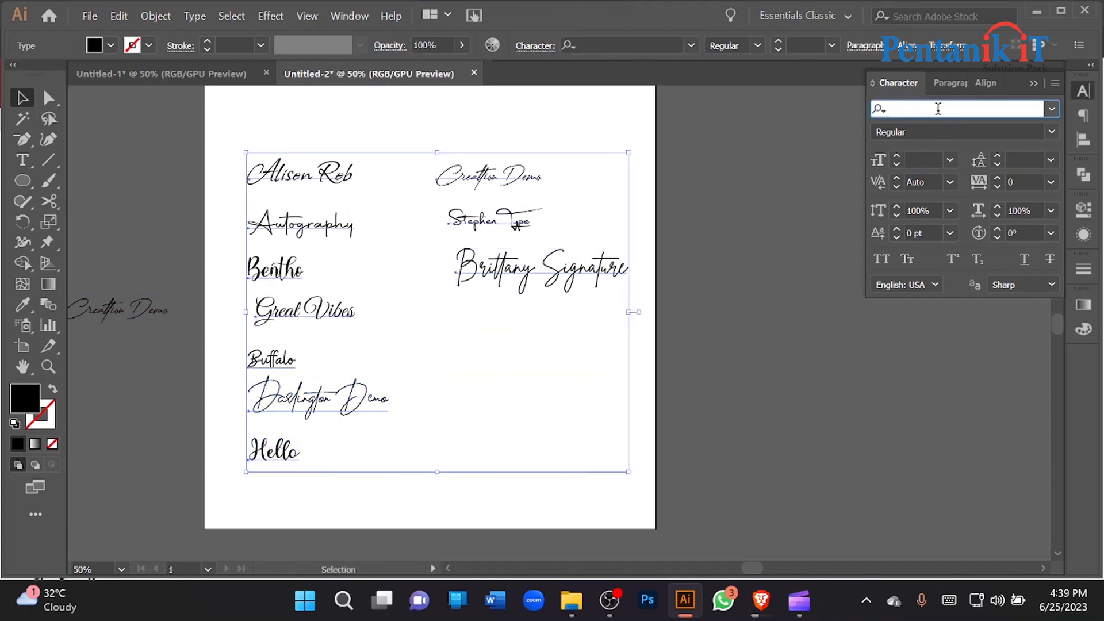
text(mont)
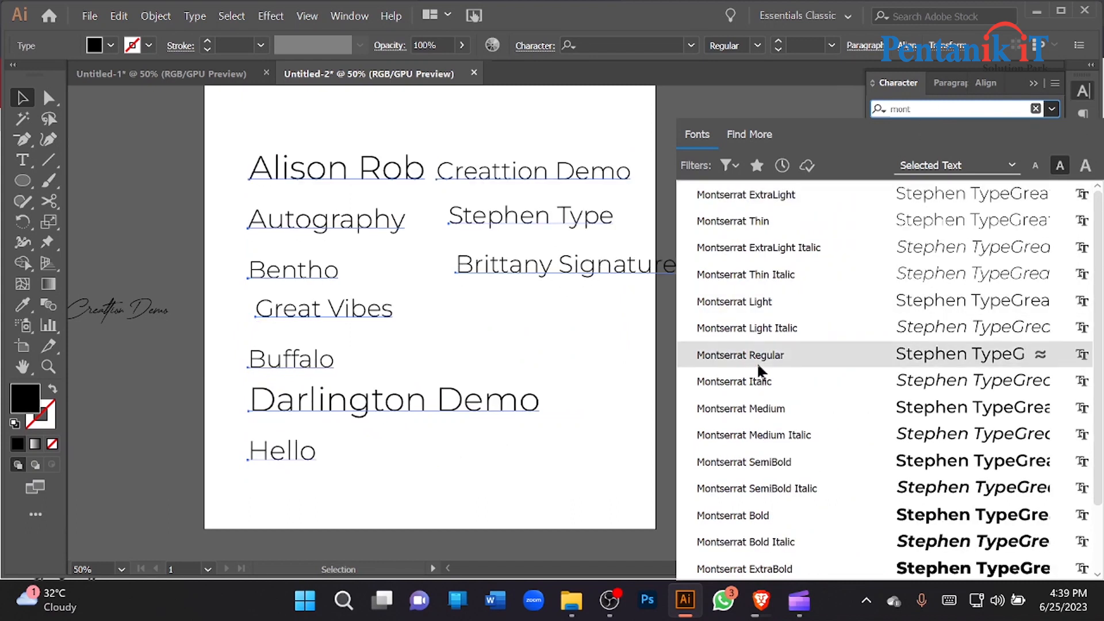
click(782, 407)
click(623, 356)
Match the text size of all first-column lines to the Stephen Type line with the Eyedropper
click(402, 172)
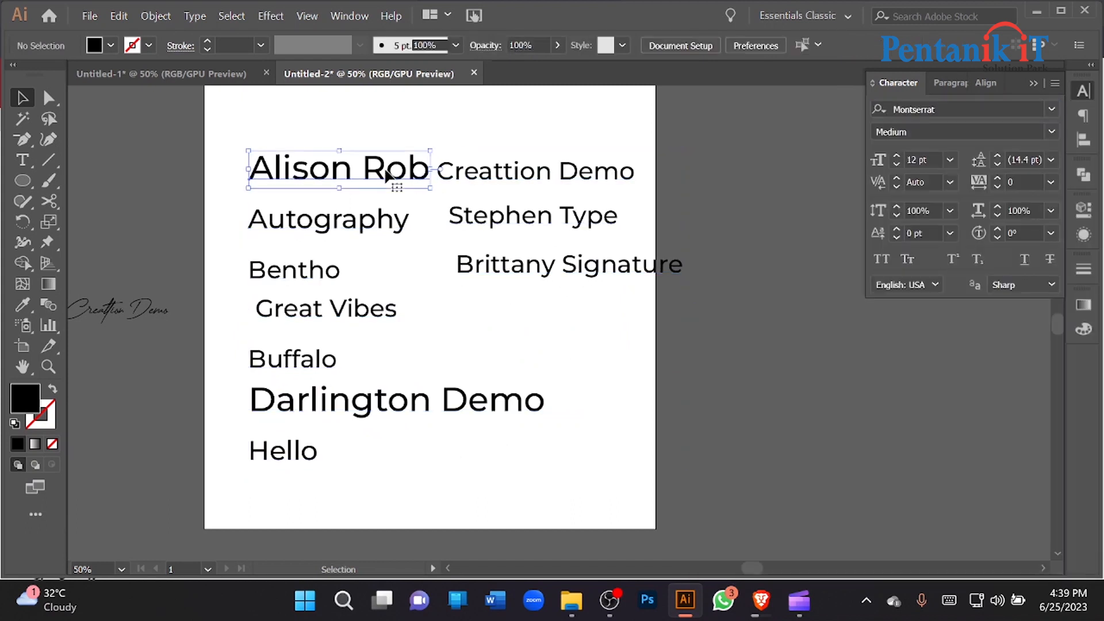
click(22, 304)
click(291, 219)
click(22, 98)
drag(274, 138, 405, 489)
click(22, 305)
click(482, 207)
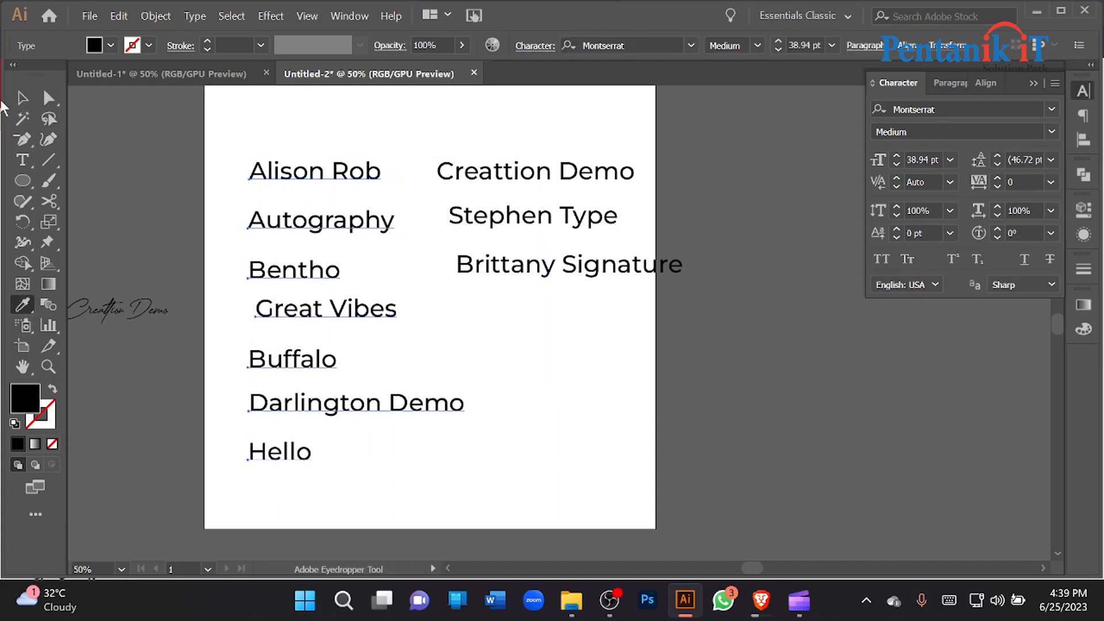
Scale all the font-name lines down together so that both columns fit within the artboard
click(21, 98)
drag(317, 157, 579, 394)
click(569, 448)
drag(483, 413, 531, 443)
key(ctrl+0)
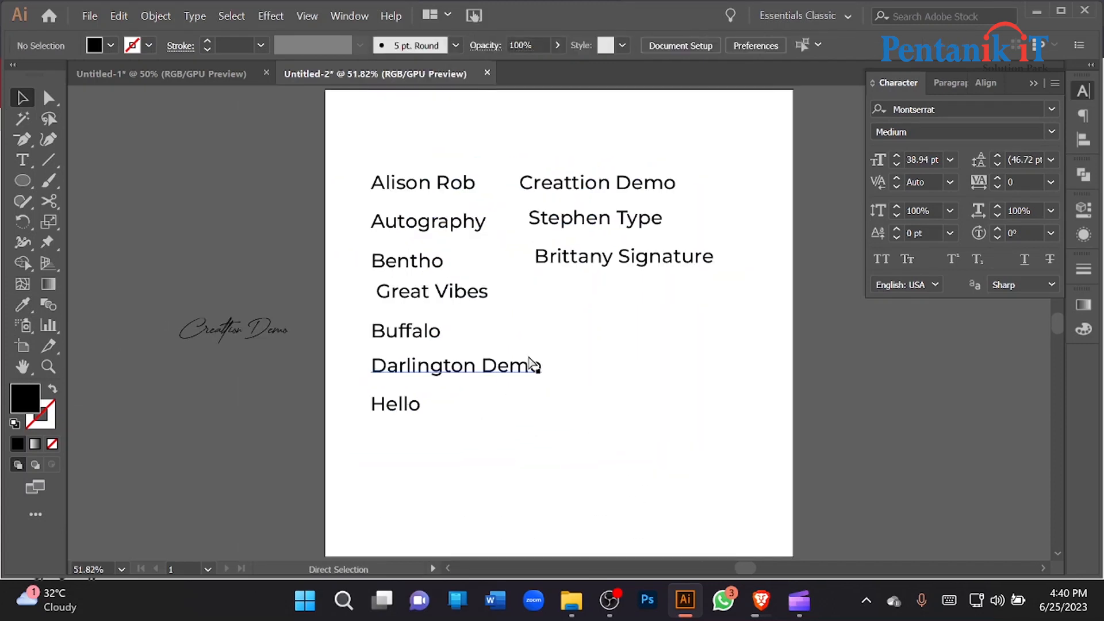
Delete the stray Creattion Demo sample lying outside the artboard
click(274, 361)
key(Delete)
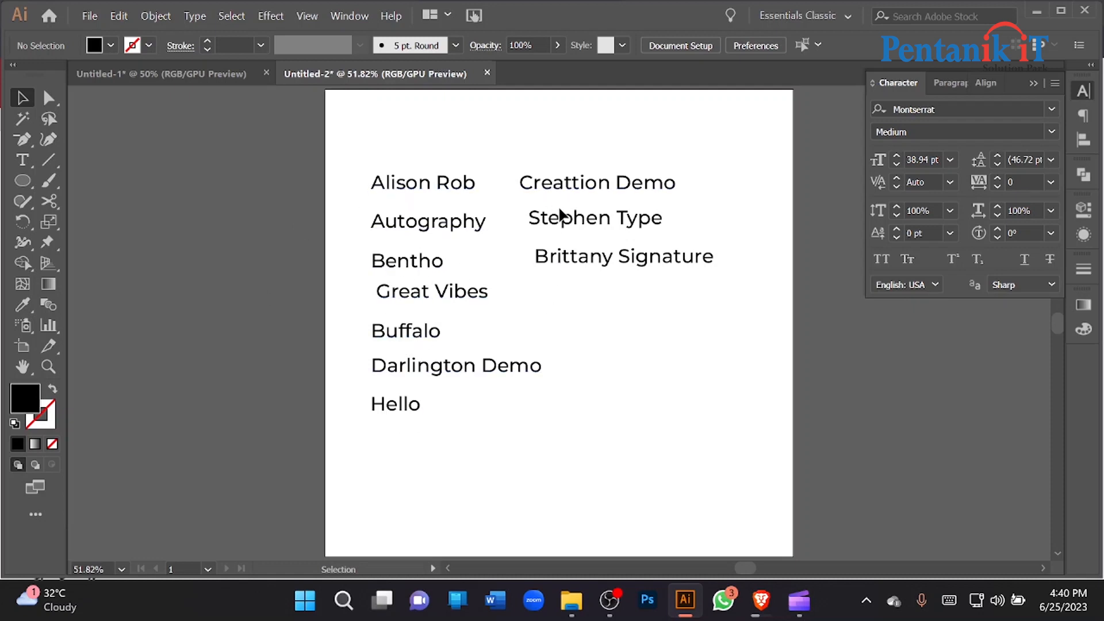
drag(696, 422, 312, 171)
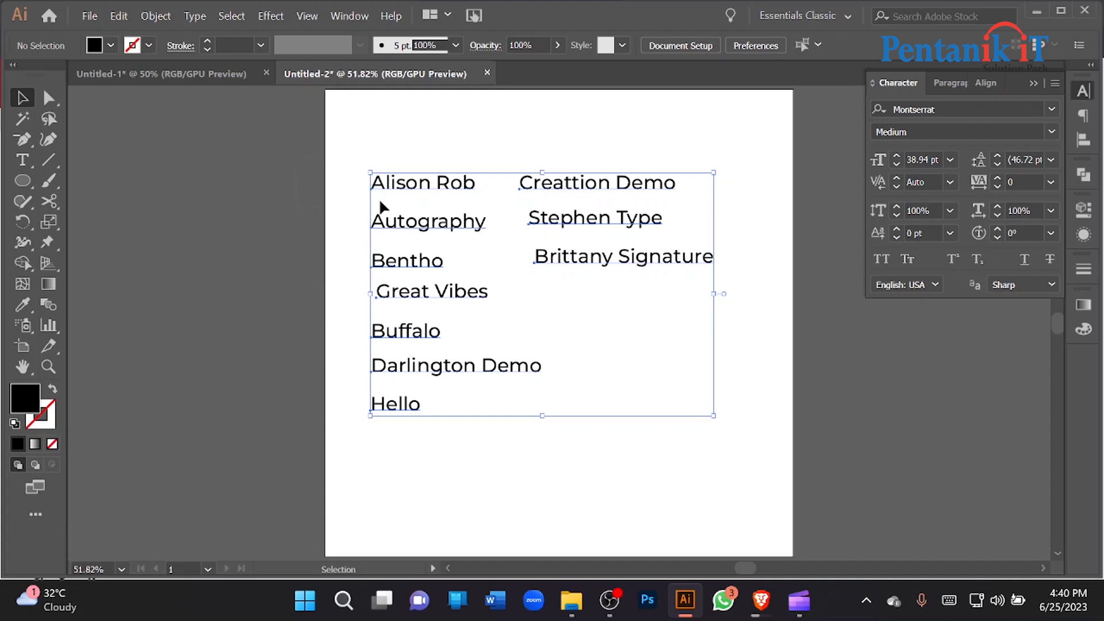
click(727, 450)
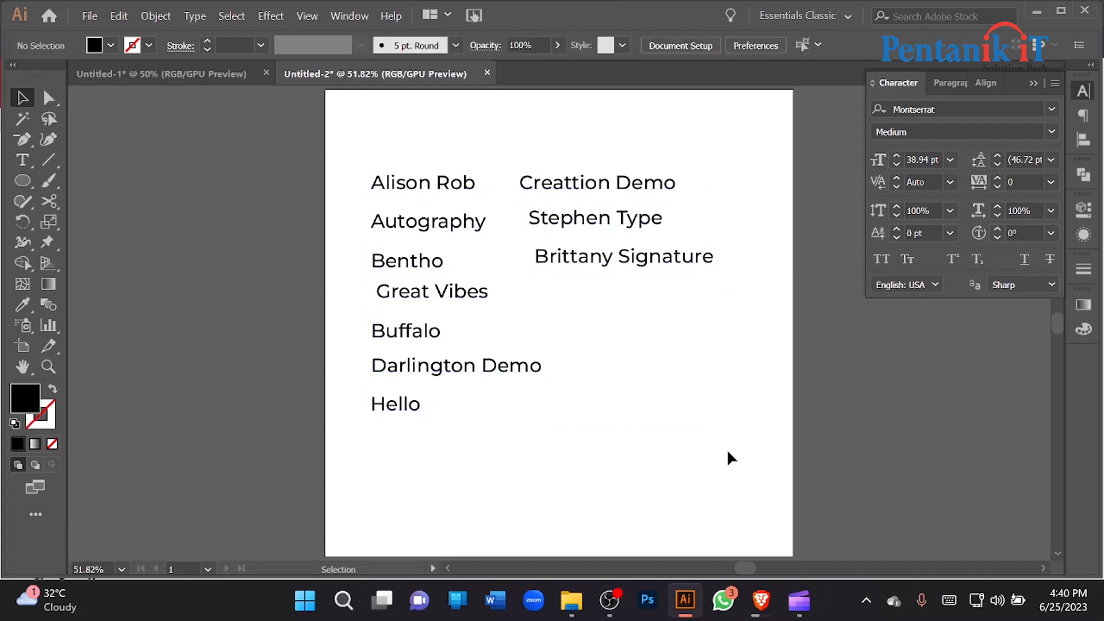